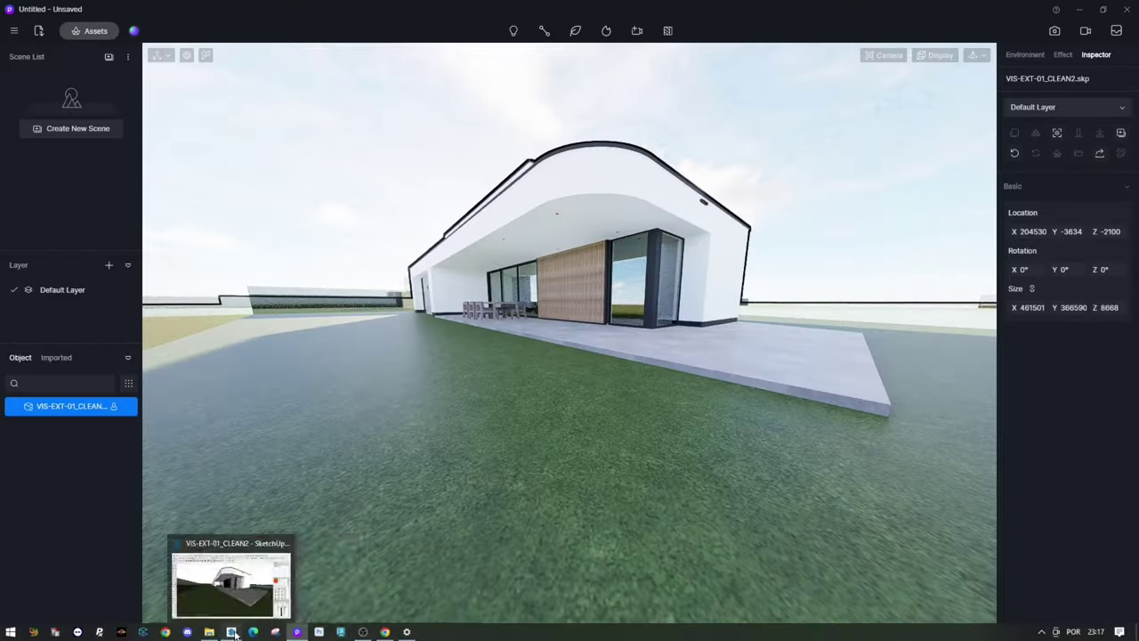
Restore the SketchUp Pro 2023 window so it floats over D5's live house view
click(228, 583)
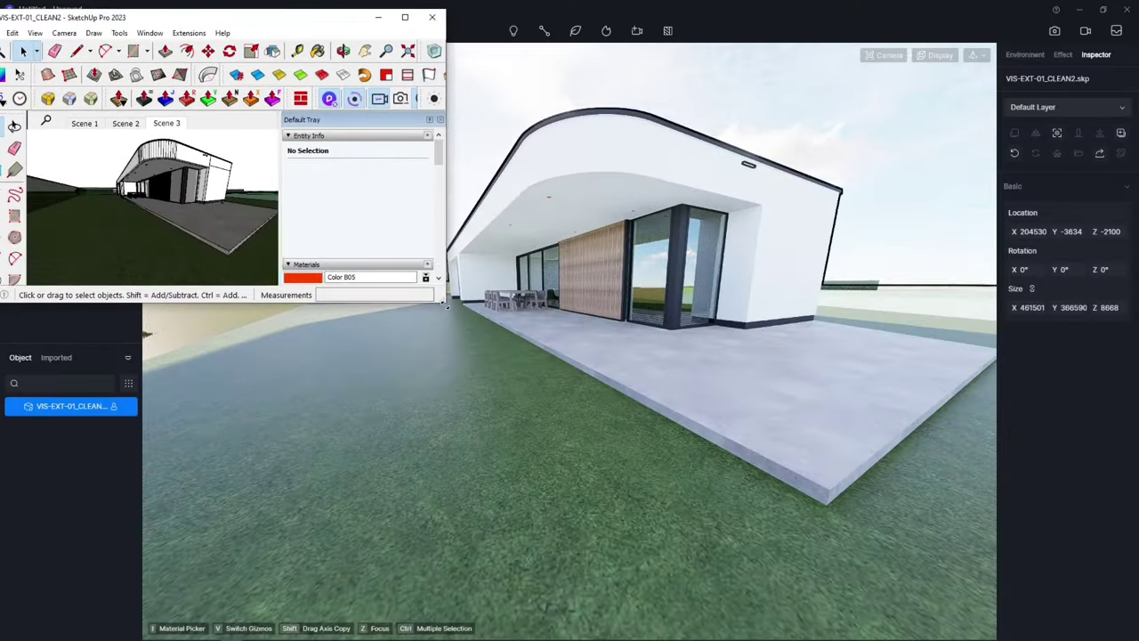
Enlarge the SketchUp window and place a new point light on the slatted wooden wall
drag(444, 304, 460, 364)
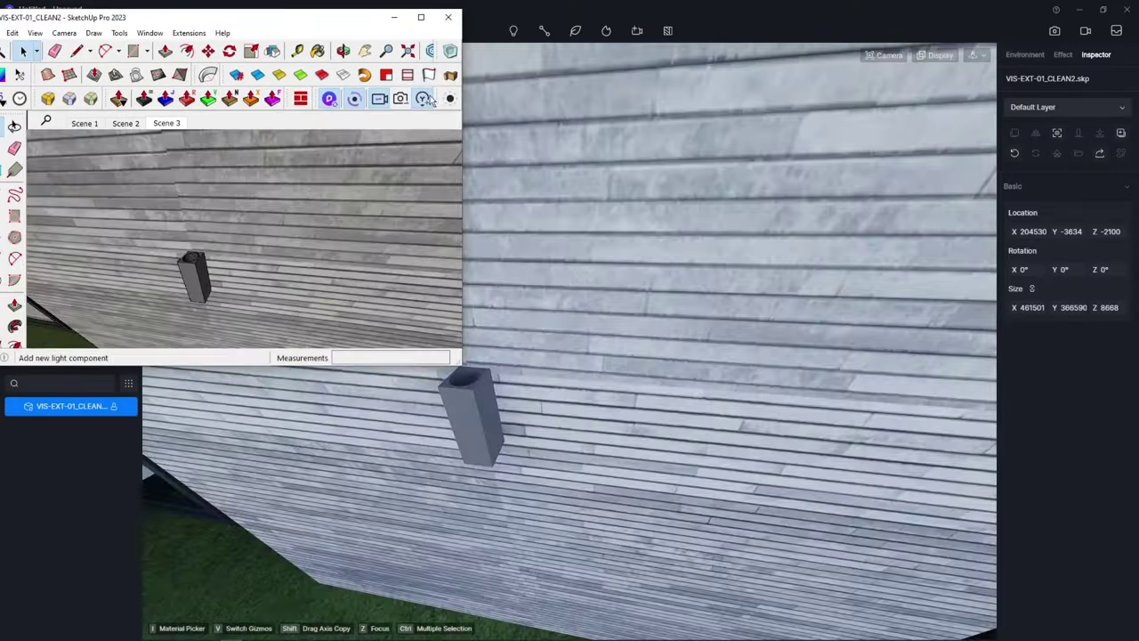
click(426, 97)
click(218, 206)
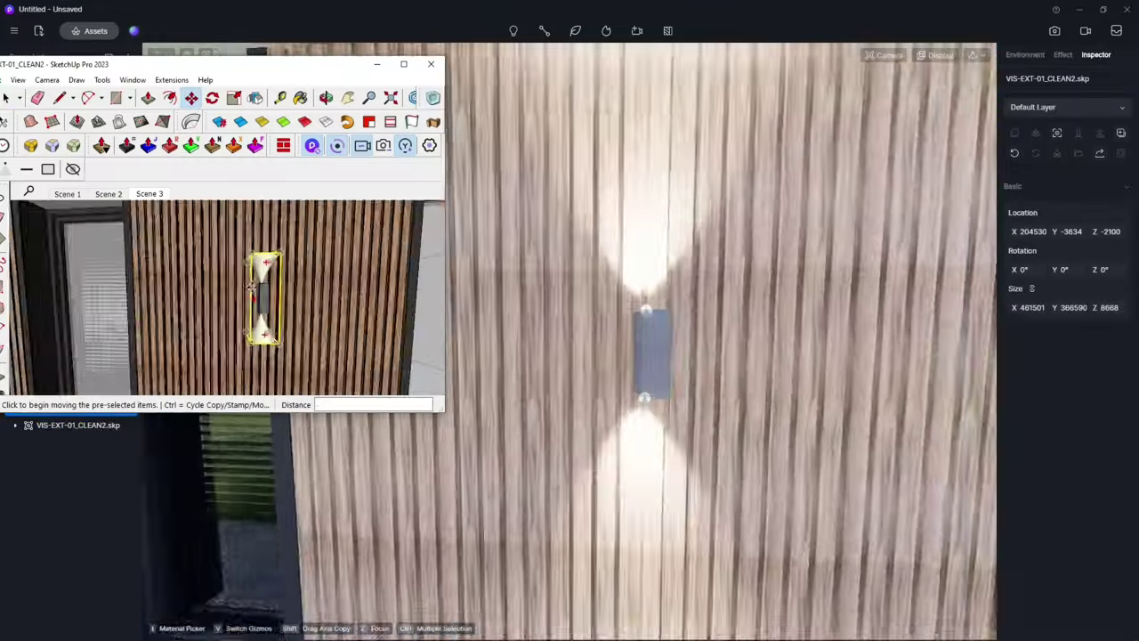
middle_drag(252, 287, 278, 240)
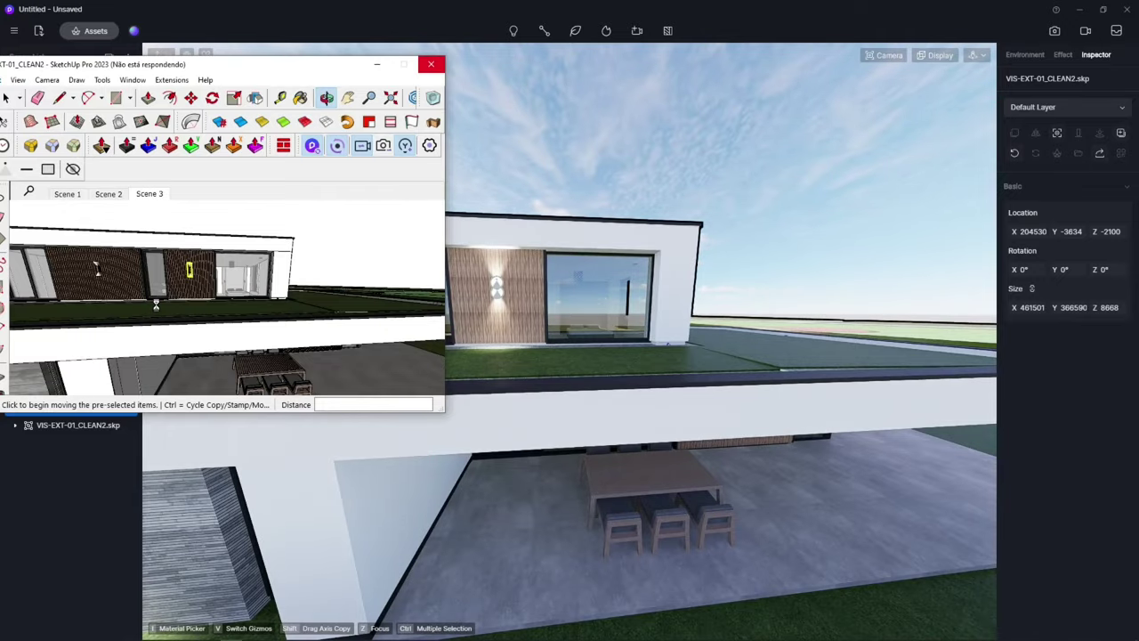
mouse_move(156, 303)
middle_down()
mouse_move(185, 328)
mouse_move(156, 278)
middle_up()
key(space)
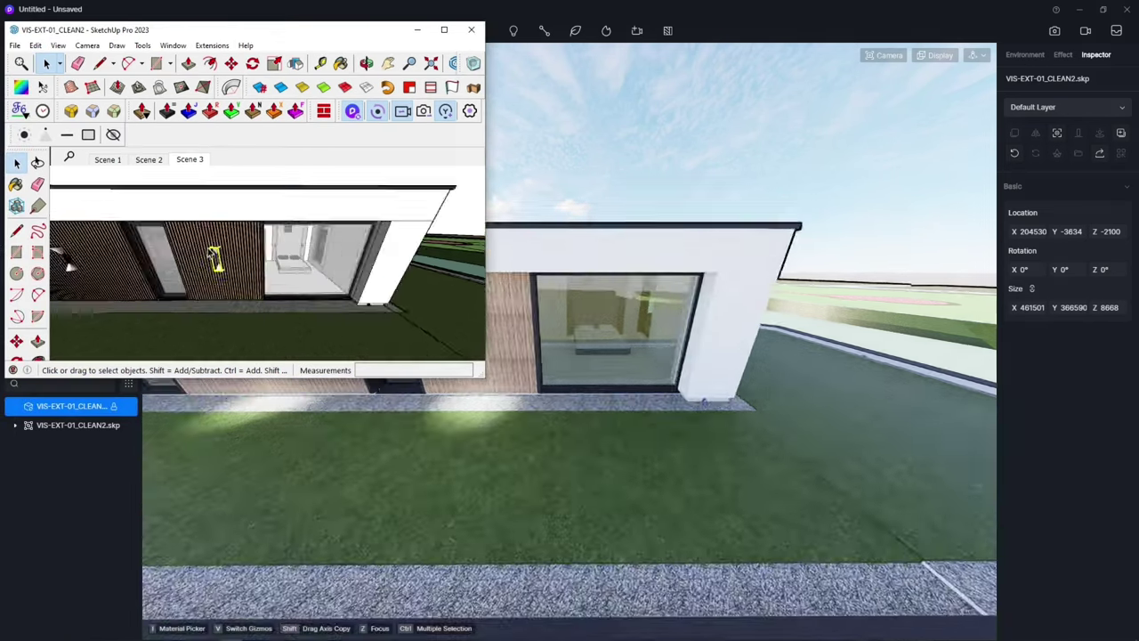
Move the wall light into position with Move (M) and zoom in close on it
key(m)
click(69, 266)
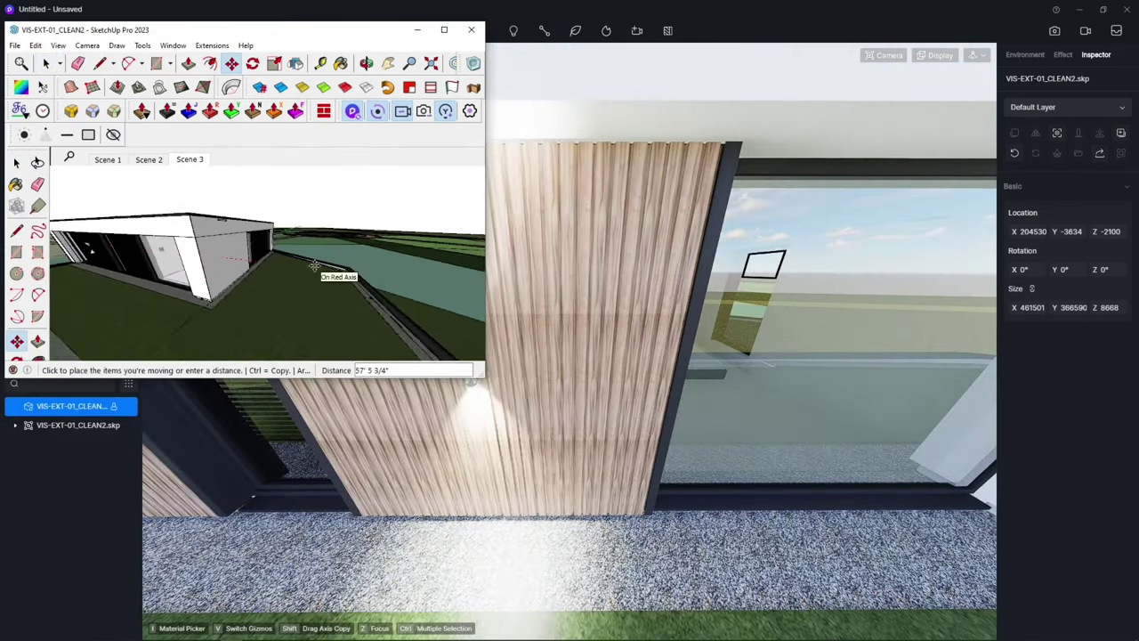
key(Escape)
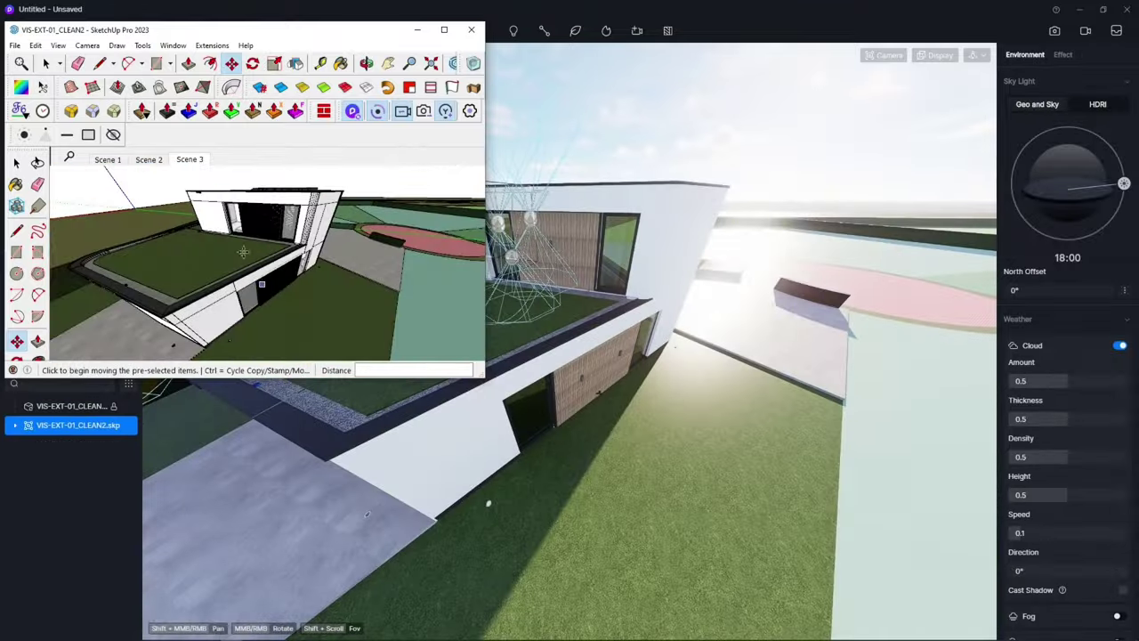
click(262, 284)
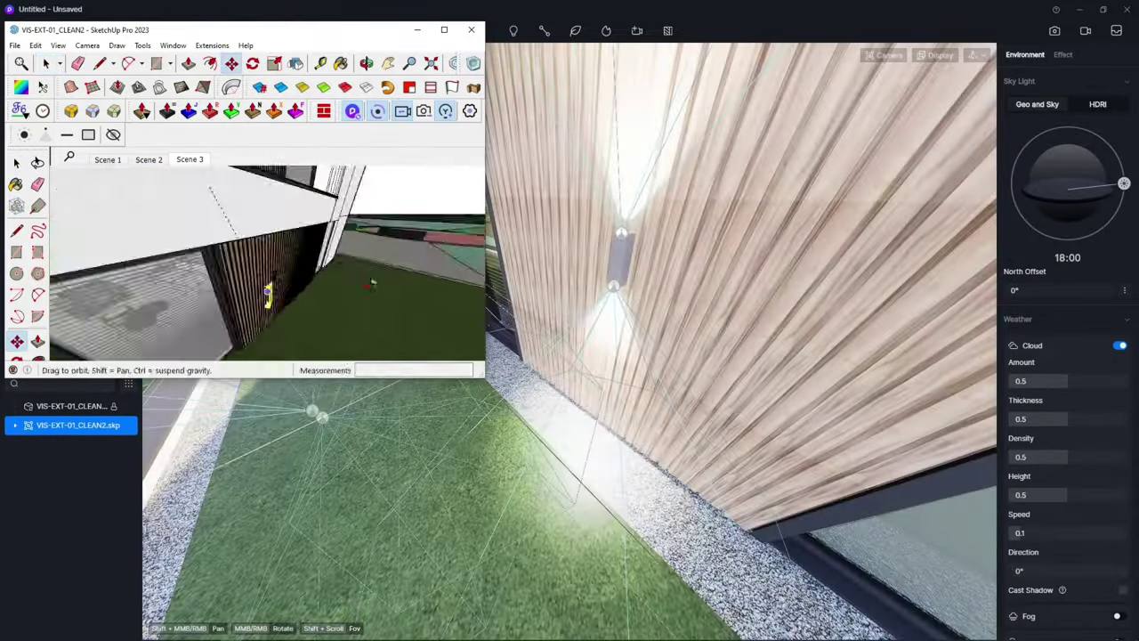
mouse_move(267, 292)
middle_down()
mouse_move(267, 267)
mouse_move(249, 263)
middle_up()
scroll(267, 267, up, 2)
scroll(267, 267, up, 2)
scroll(267, 272, up, 2)
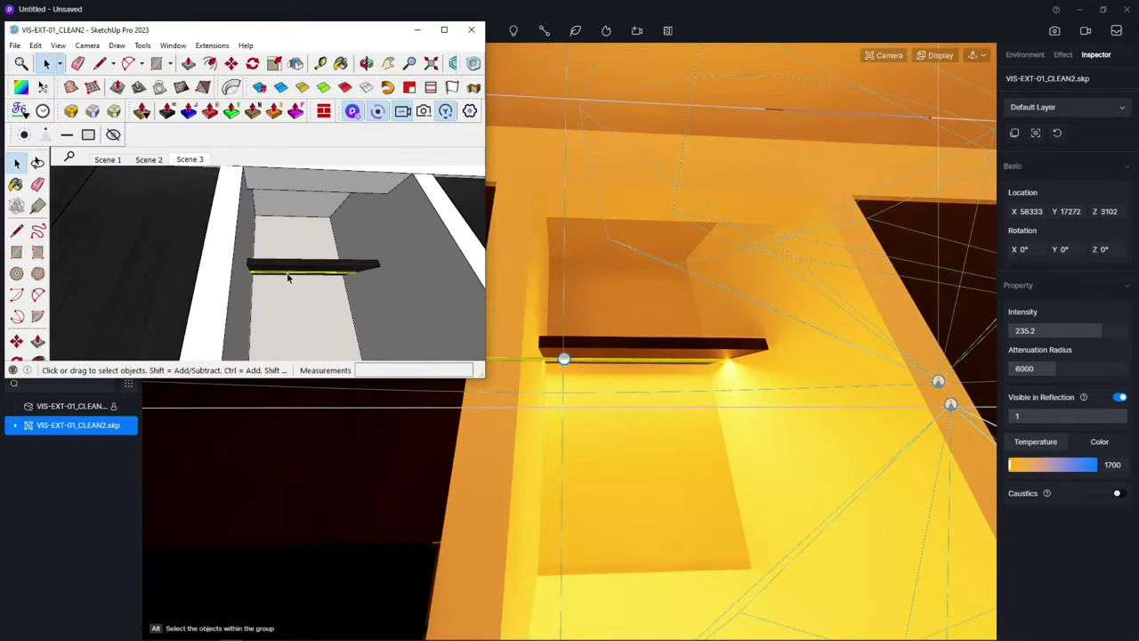
Dim the interior light to intensity 25 and select the pendant lamp and other lights
middle_drag(287, 278, 285, 254)
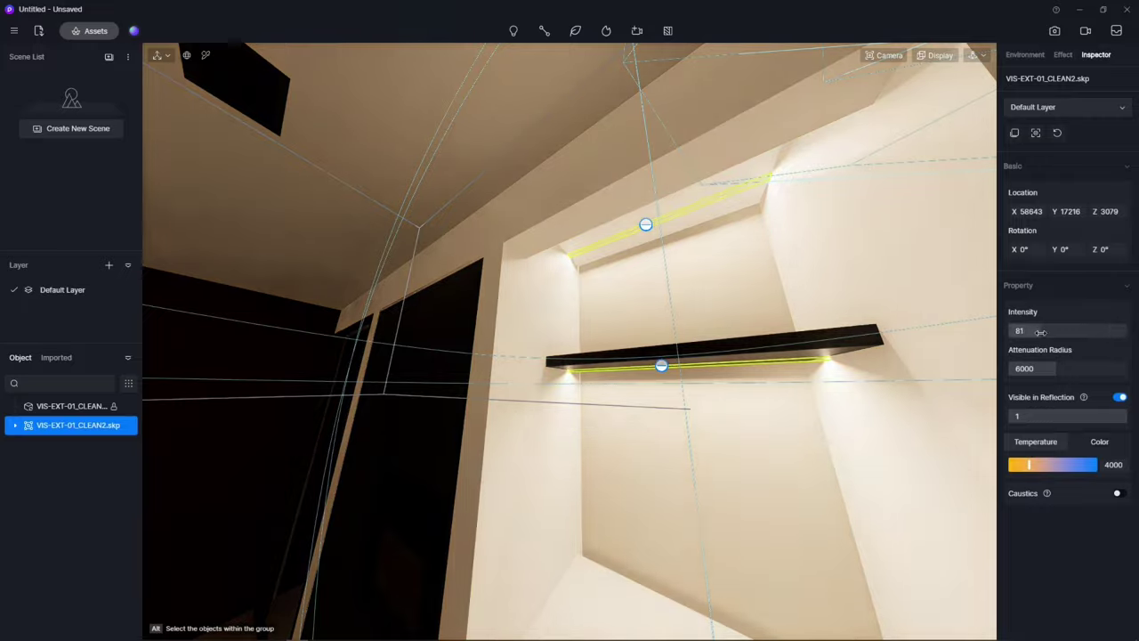
drag(1041, 332, 1014, 332)
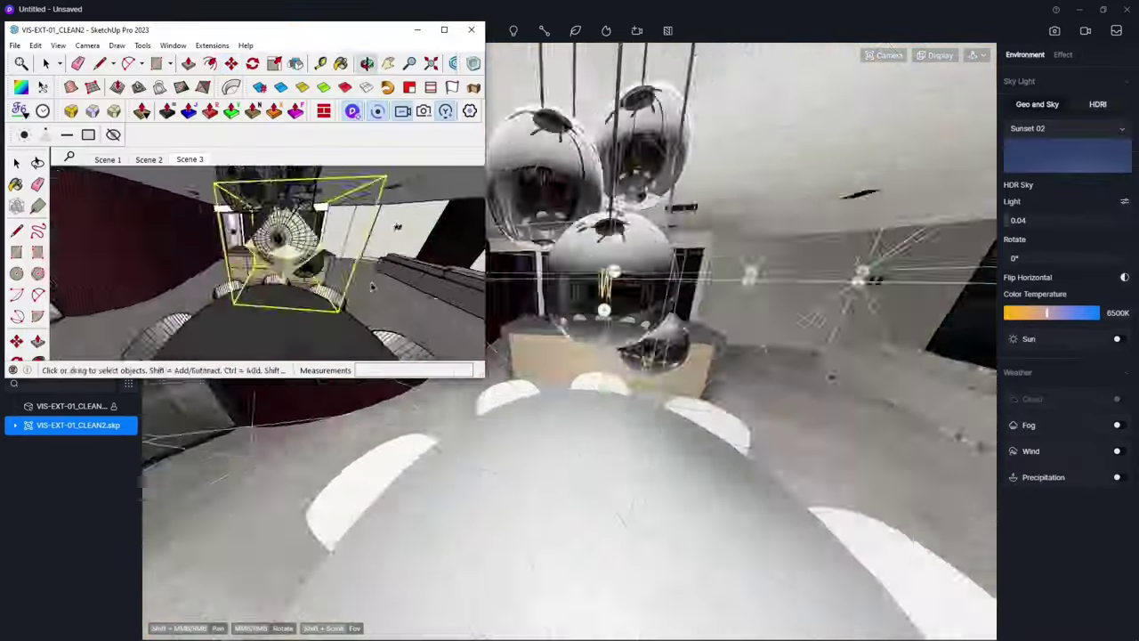
key(m)
click(237, 239)
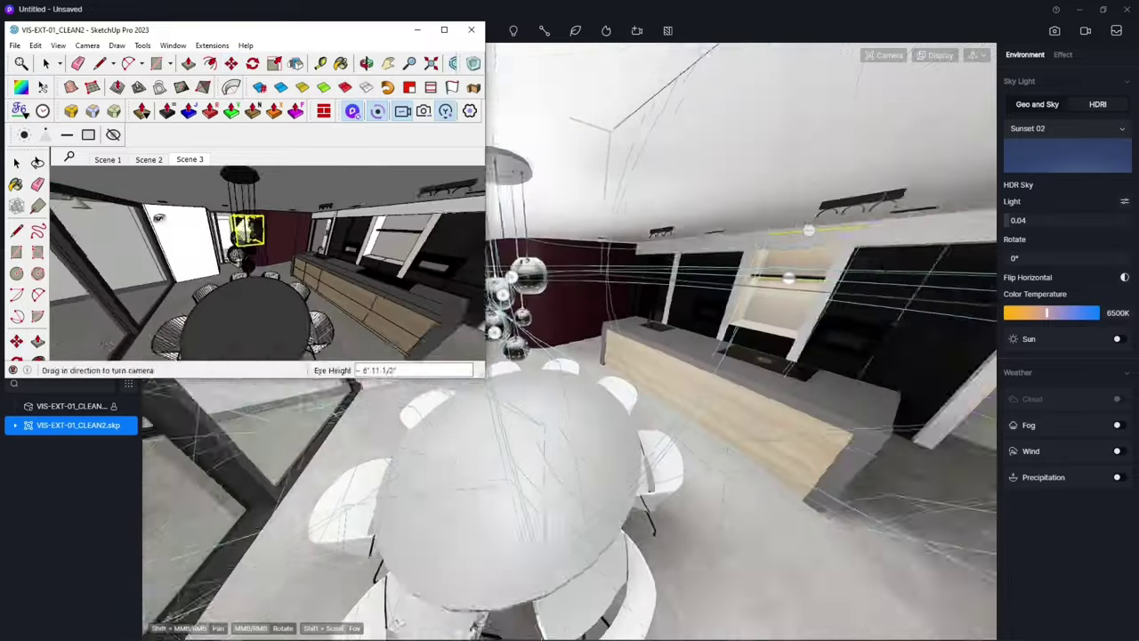
click(600, 284)
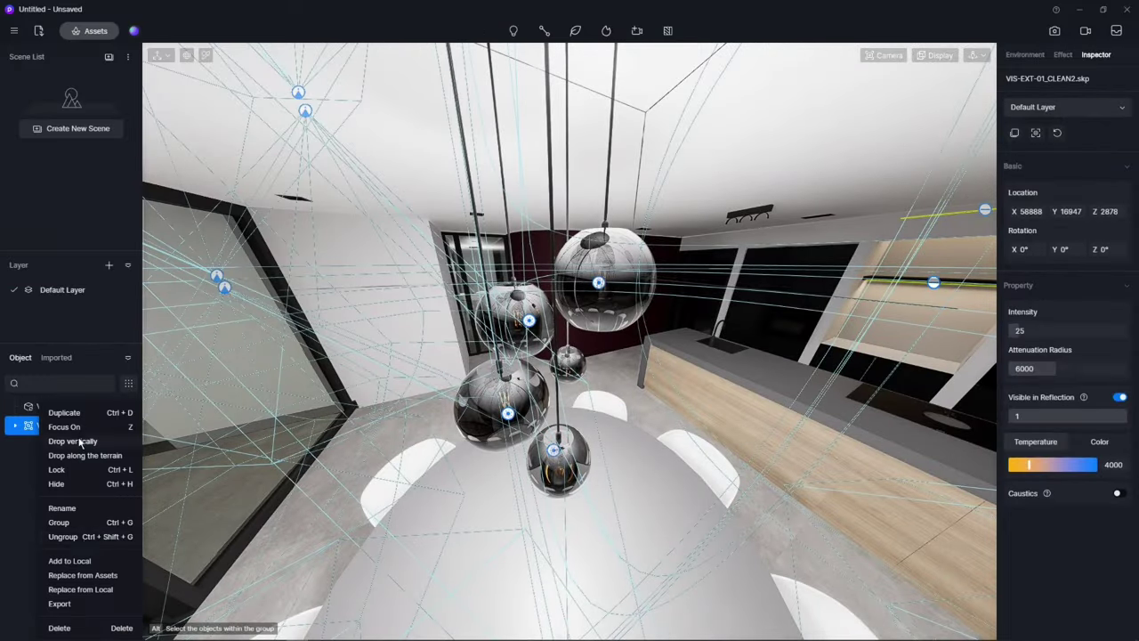
click(80, 442)
Fly the camera to the Point light, then pull back to the house exterior
double_click(44, 482)
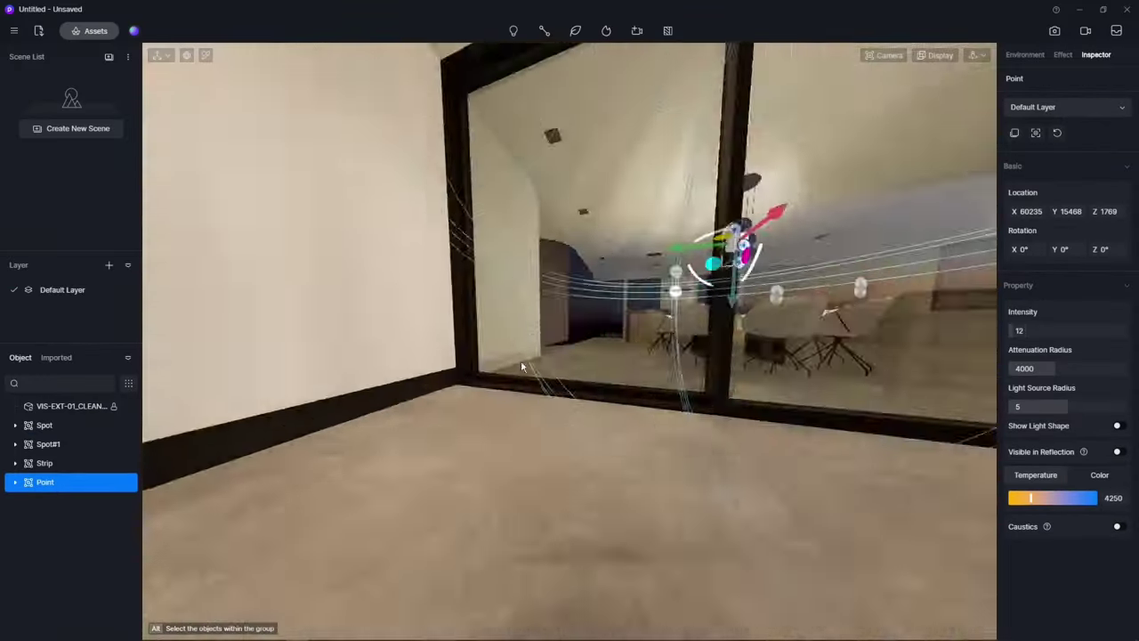
scroll(521, 361, down, 10)
mouse_move(521, 224)
right_down()
mouse_move(670, 275)
mouse_move(775, 250)
right_up()
scroll(348, 222, down, 5)
Frame the house and name the first scene CENA - 01
scroll(723, 128, up, 5)
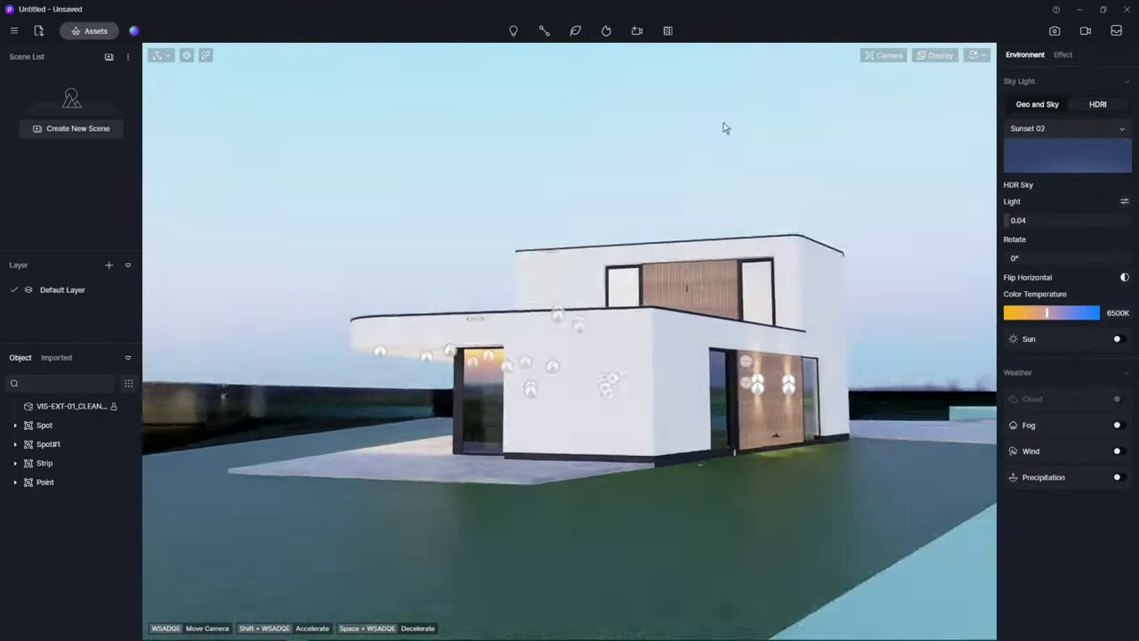
right_drag(724, 128, 619, 152)
double_click(76, 90)
text(CENA - 01)
key(Return)
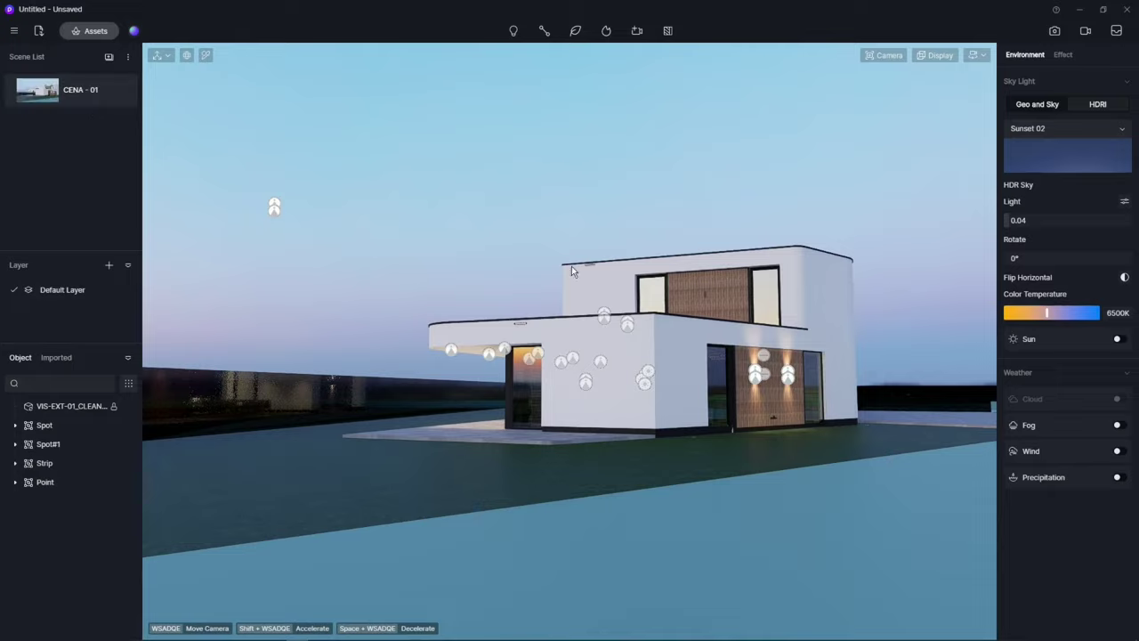
Orbit to new views, name the second scene CENA - 02, and set the camera focus
click(571, 266)
right_drag(481, 226, 433, 240)
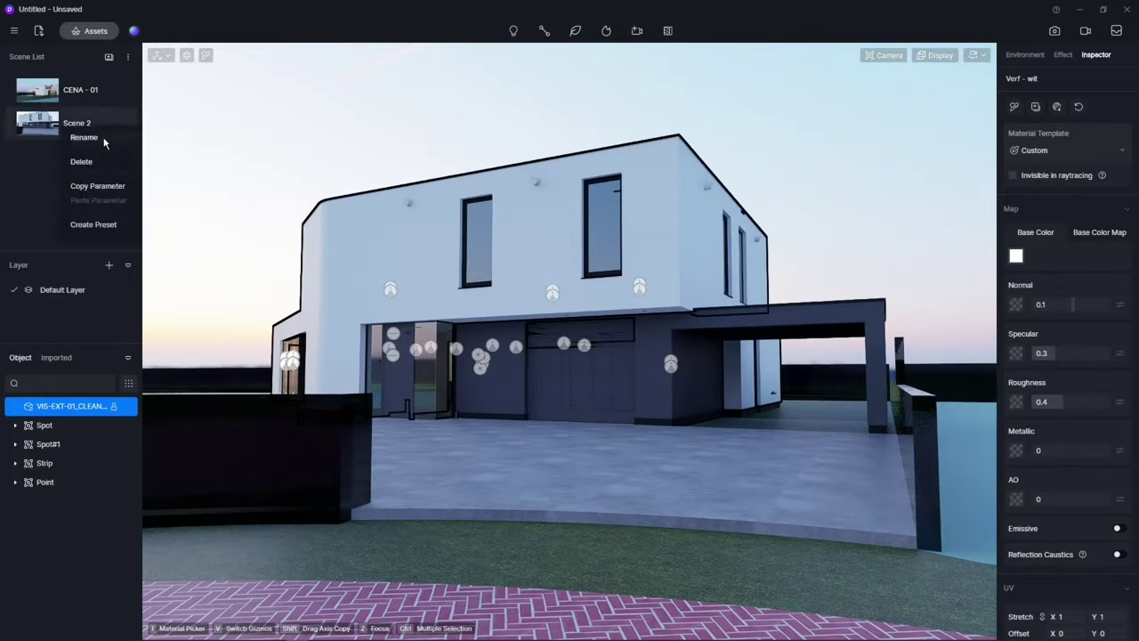
text(CENA -02)
key(Return)
right_drag(618, 240, 427, 255)
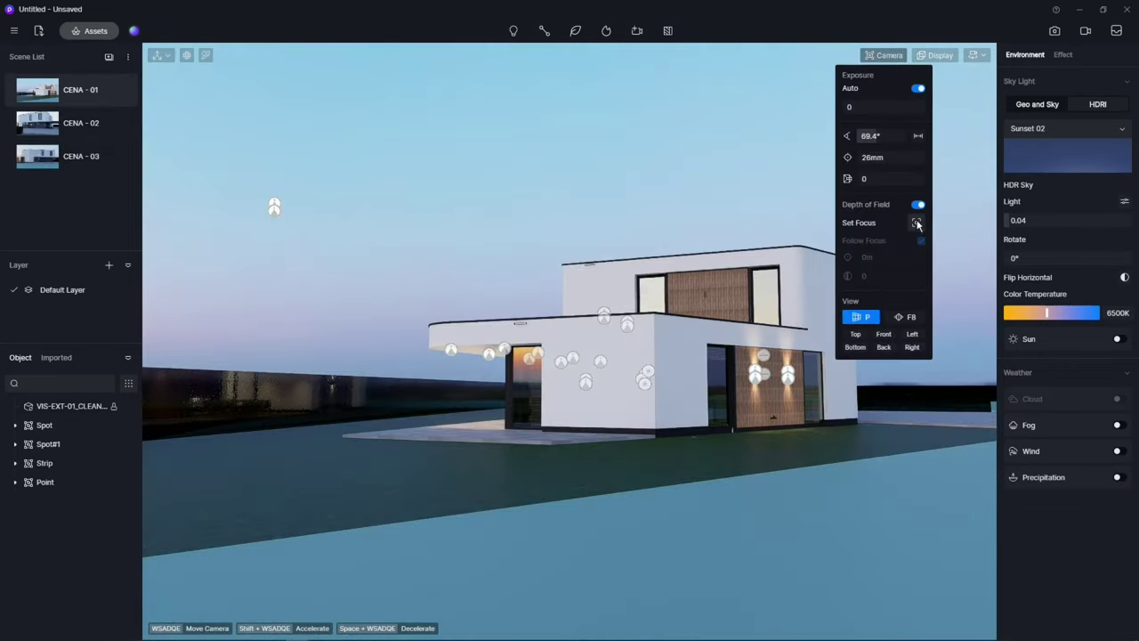
click(918, 224)
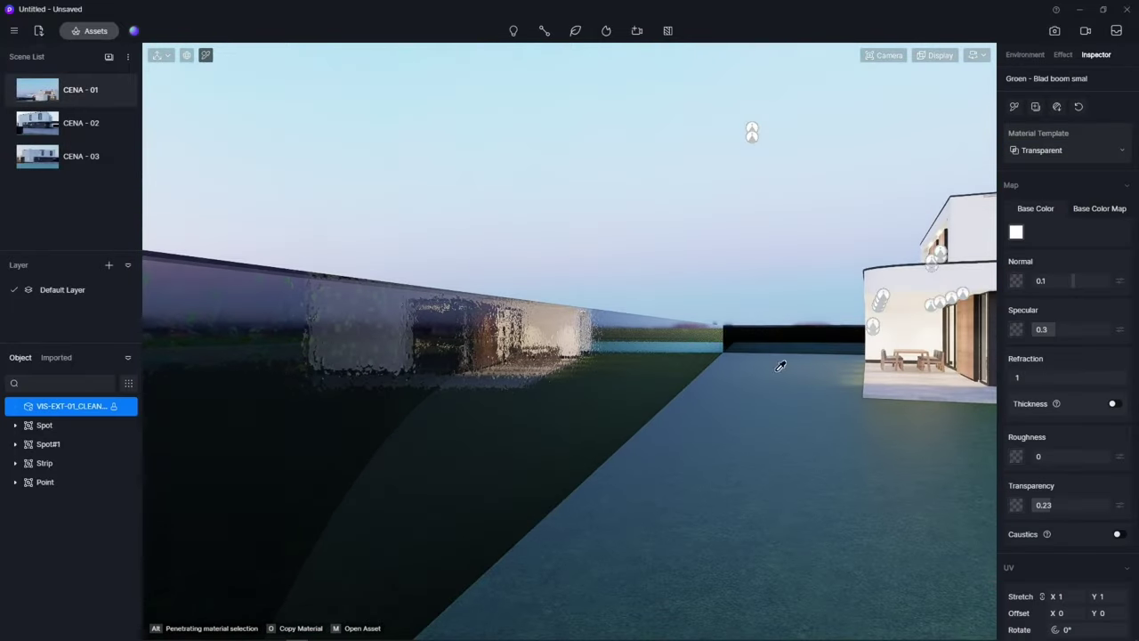
Clear the wall material's base colour map and search the model library for a hedge
click(1046, 353)
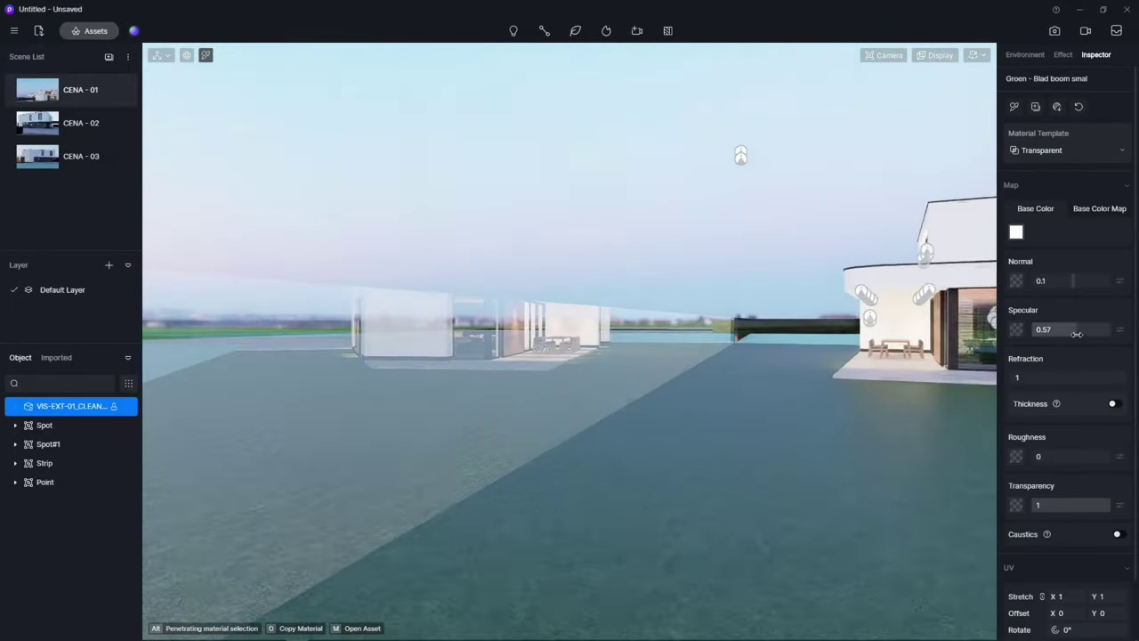
key(m)
click(30, 79)
text(gle)
key(Return)
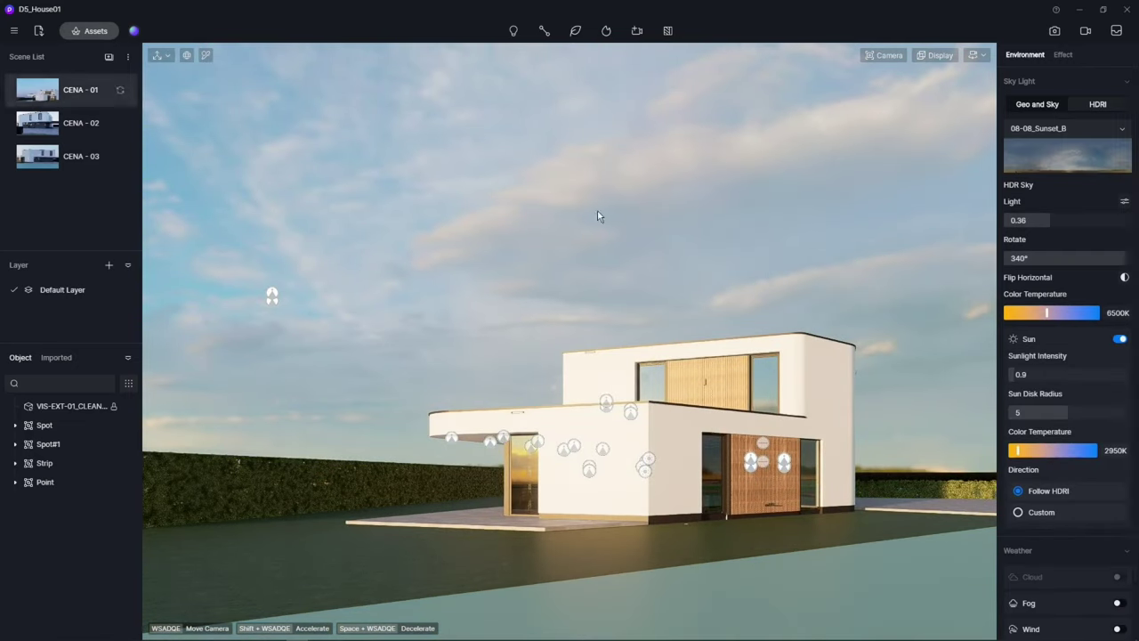
Lower exposure to -0.2 and split sky lighting into separate Skylight and Background values
click(1062, 54)
drag(1064, 252, 1056, 254)
click(1122, 203)
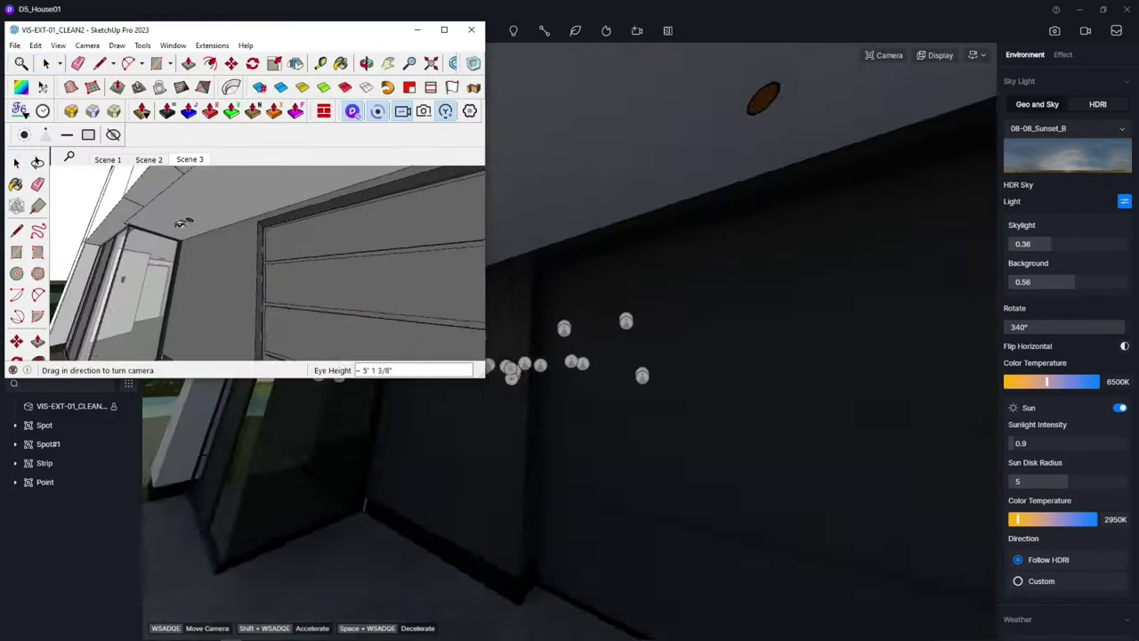
middle_drag(180, 223, 198, 210)
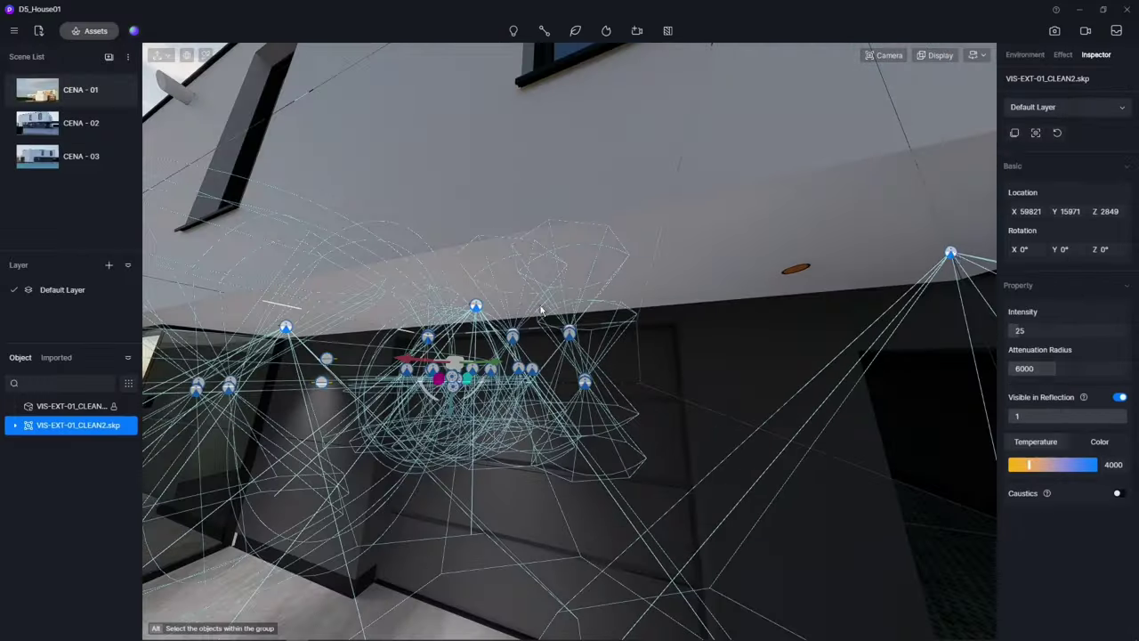
Warm the spotlight temperature to 3200, then return to SketchUp close to the light fixtures
click(15, 425)
drag(1038, 583, 1022, 583)
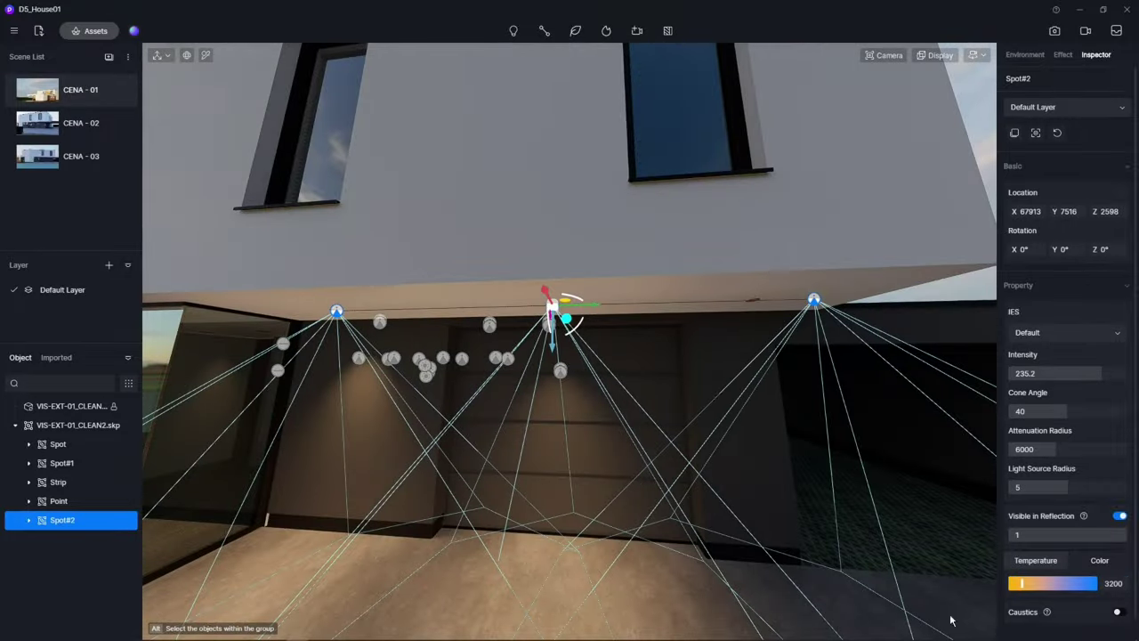
click(231, 632)
key(Escape)
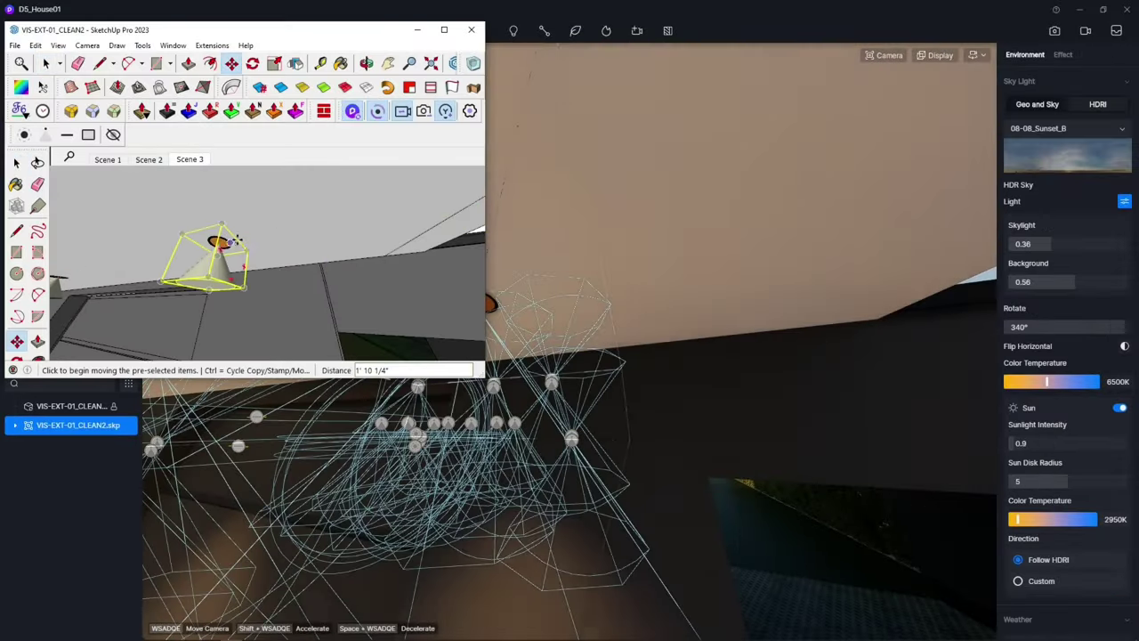
middle_drag(214, 241, 178, 219)
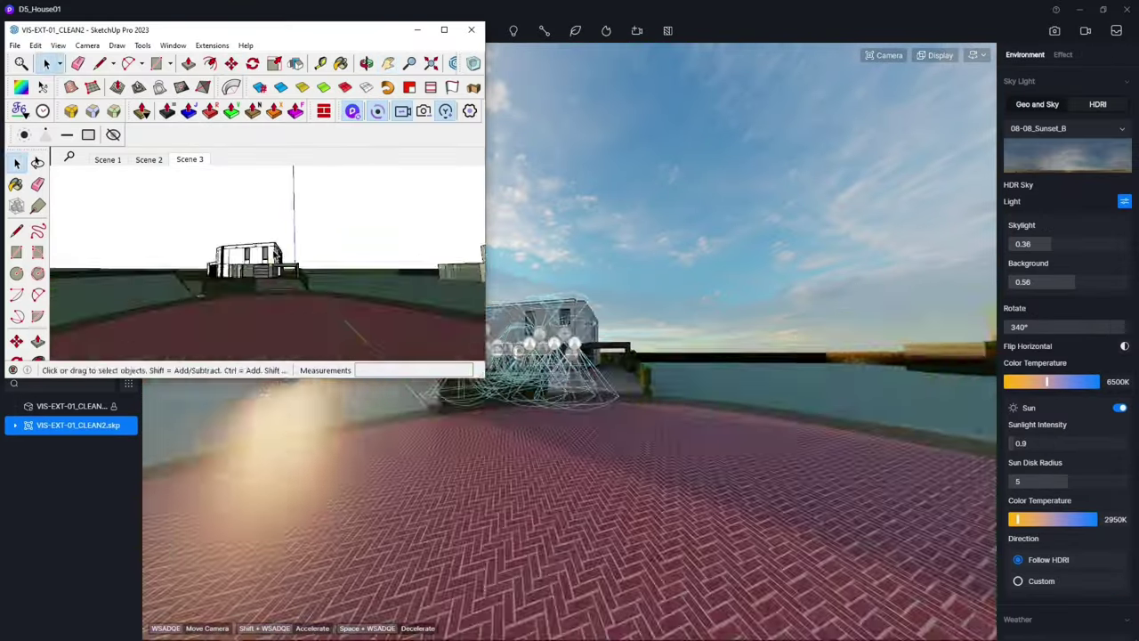
middle_drag(275, 253, 294, 267)
scroll(293, 267, up, 5)
Copy the light fitting to a new spot along the house using Move with Ctrl
key(m)
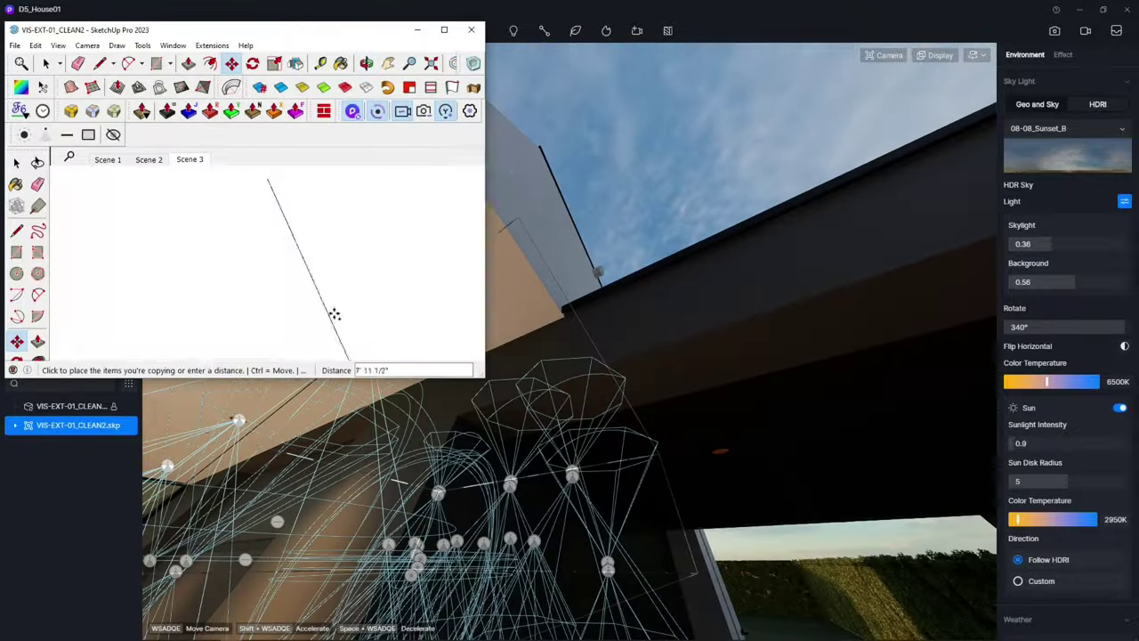
click(295, 225)
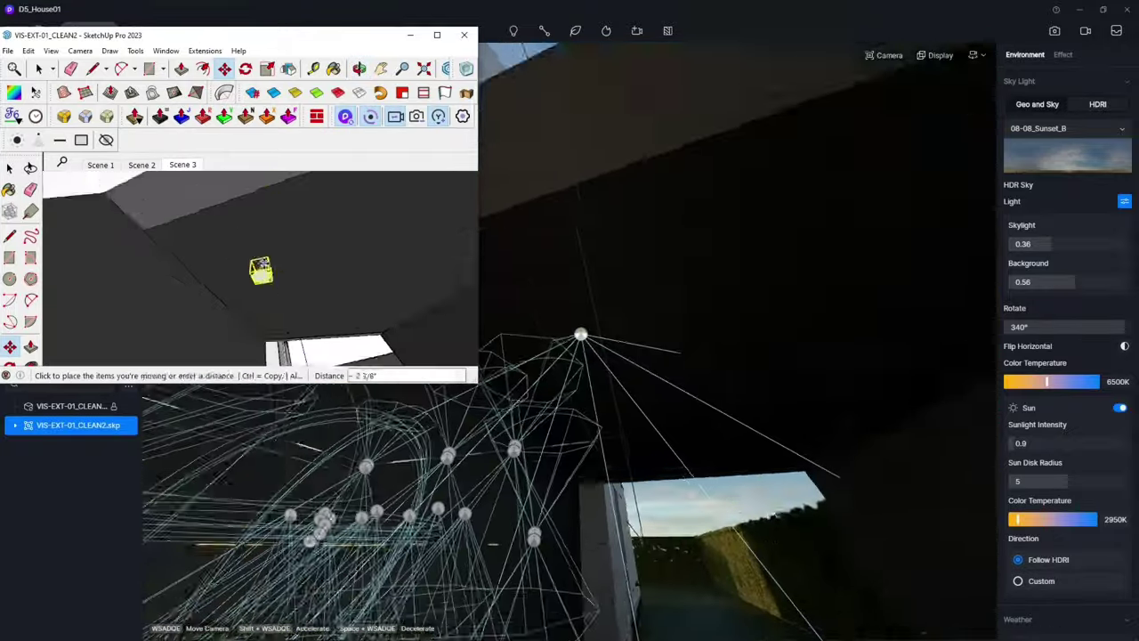
key(space)
key(m)
key(ctrl)
click(219, 278)
mouse_move(357, 294)
middle_down()
mouse_move(172, 309)
mouse_move(284, 303)
middle_up()
key(space)
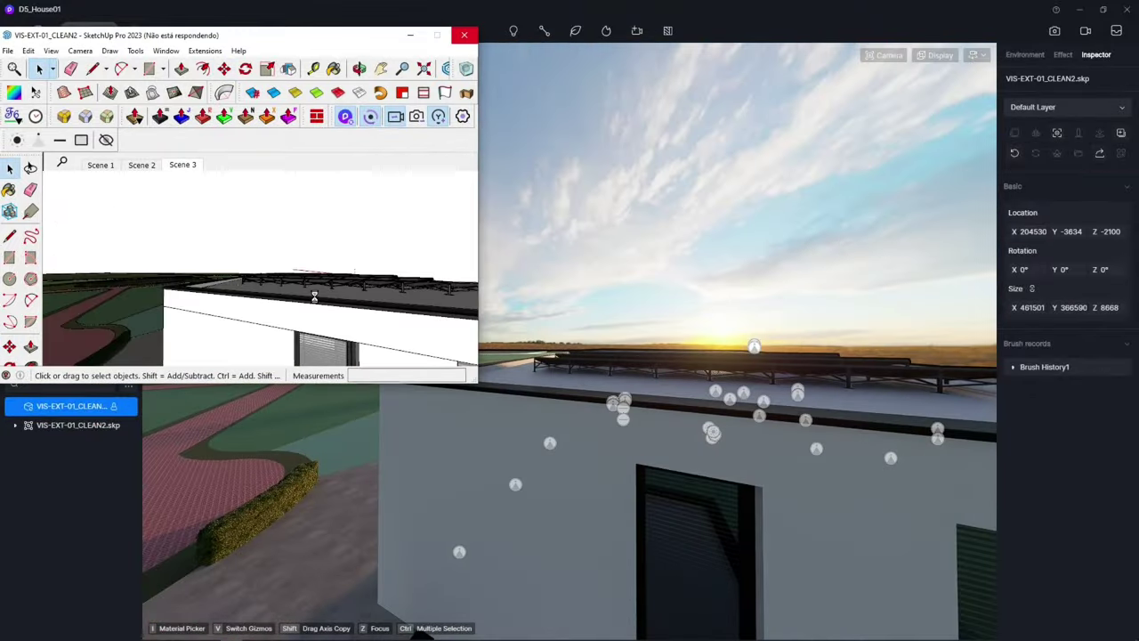
mouse_move(315, 295)
middle_down()
mouse_move(284, 287)
mouse_move(406, 242)
mouse_move(598, 373)
middle_up()
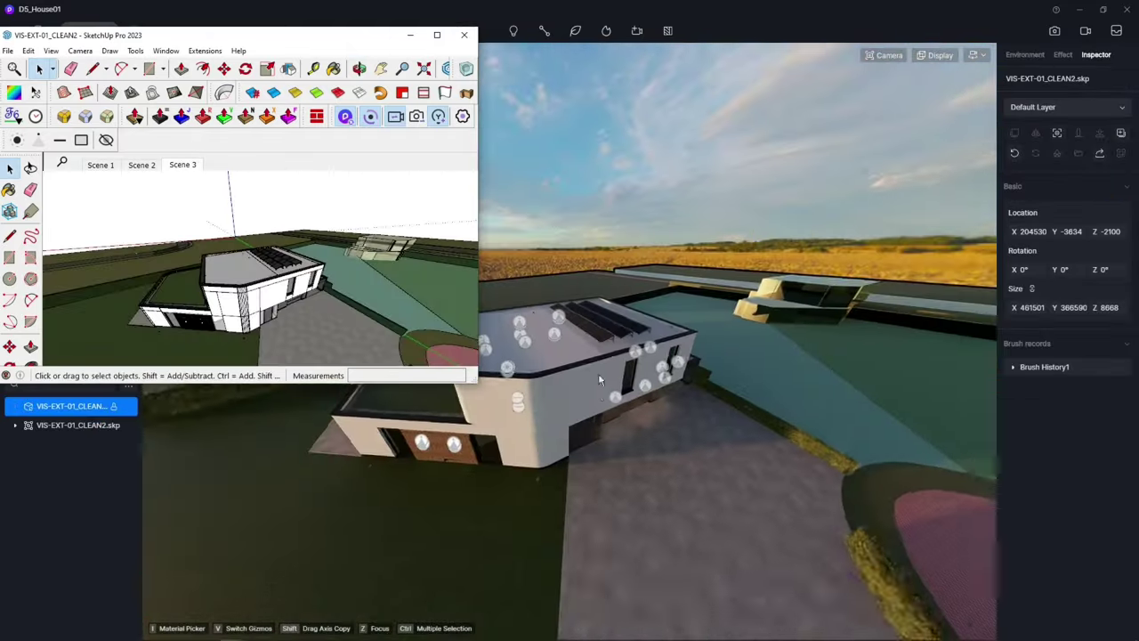
Apply local plaster materials such as 20MC and PAREDE BRANCA to the wall and its corner
click(655, 359)
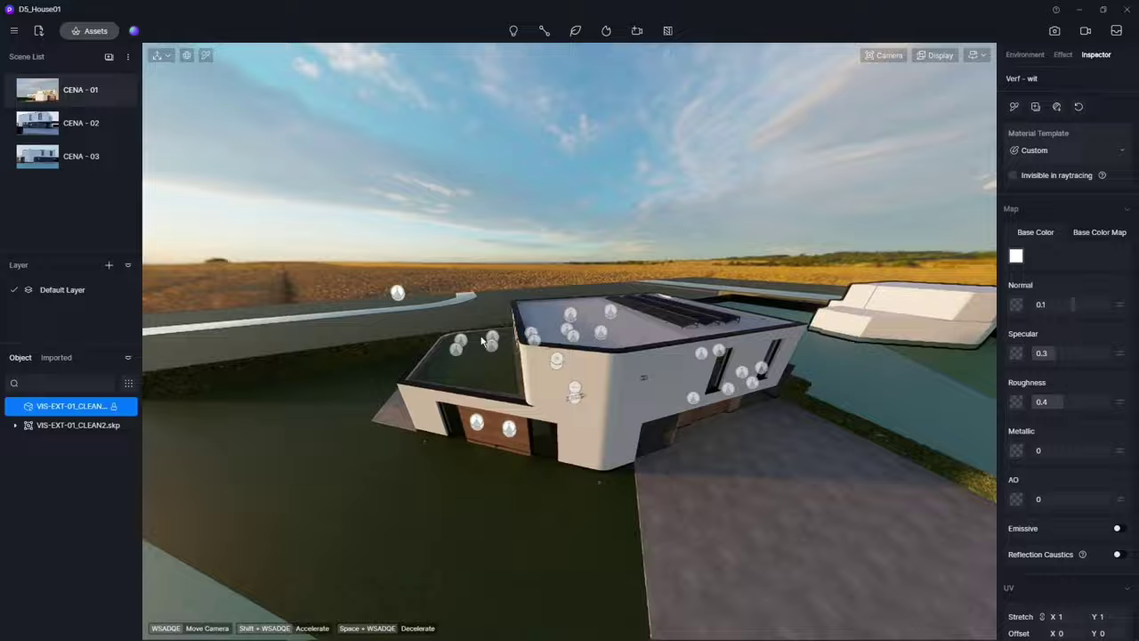
click(89, 30)
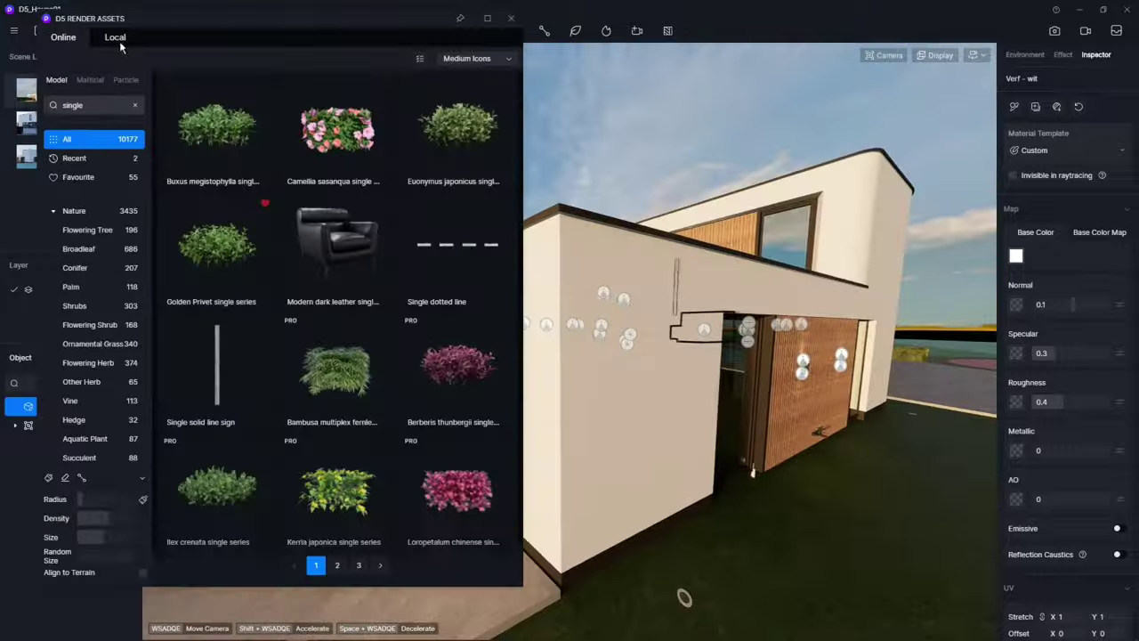
click(90, 79)
mouse_move(337, 245)
mouse_down()
mouse_move(617, 297)
mouse_move(662, 288)
mouse_up()
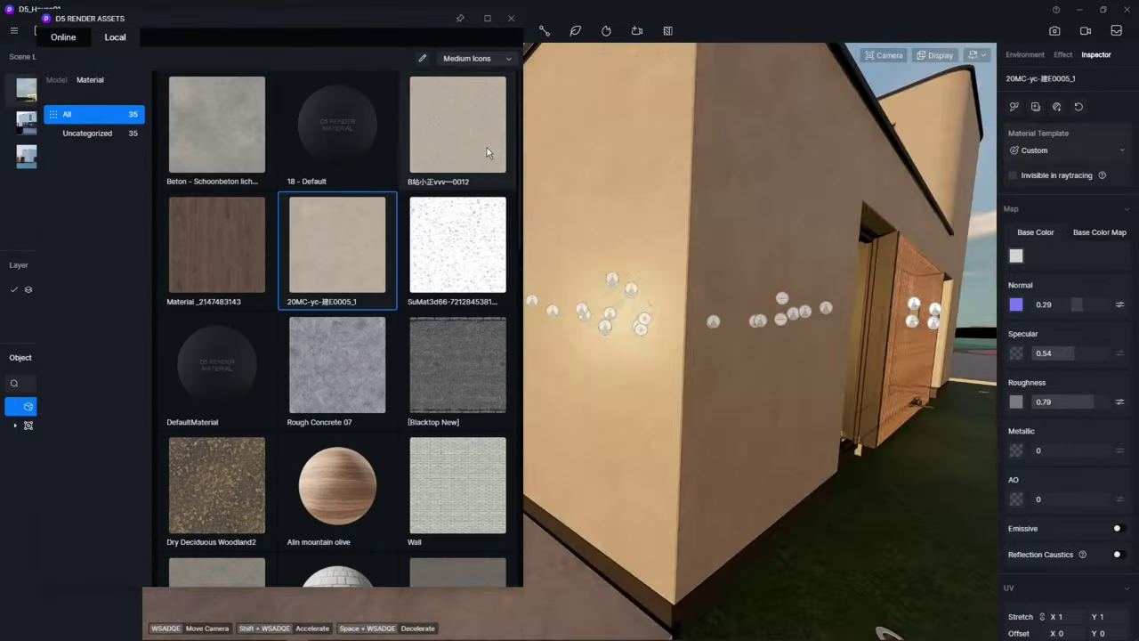
mouse_move(458, 125)
mouse_down()
mouse_move(662, 247)
mouse_move(680, 234)
mouse_up()
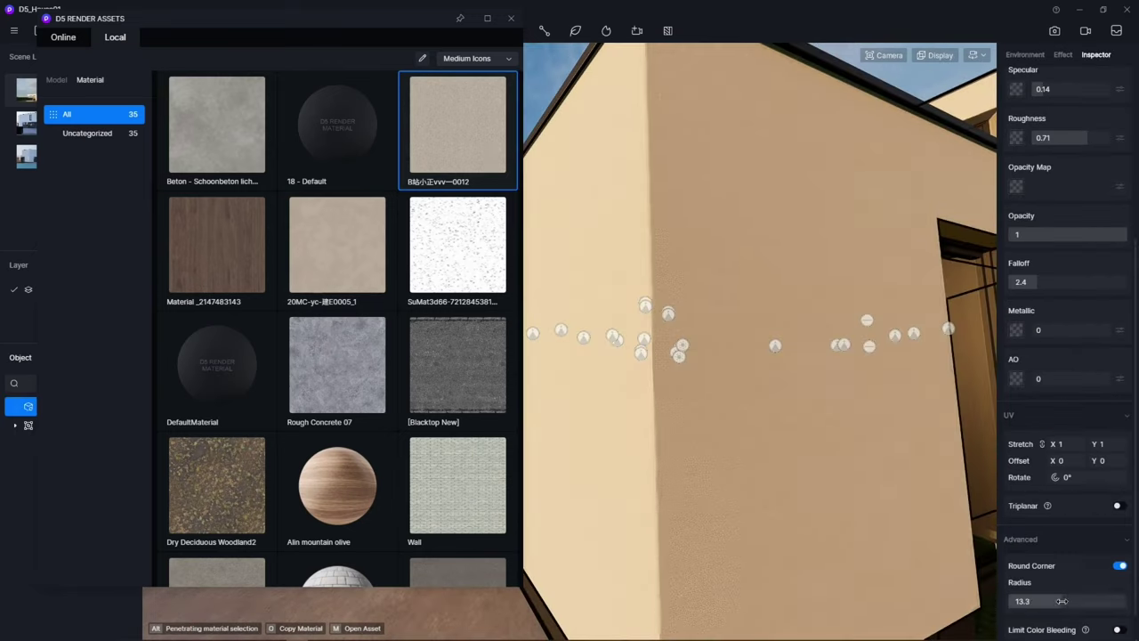
Apply Alin mountain olive wood to the cladding and lower its roughness to 0.16
scroll(451, 365, down, 3)
scroll(450, 365, down, 2)
drag(338, 360, 705, 281)
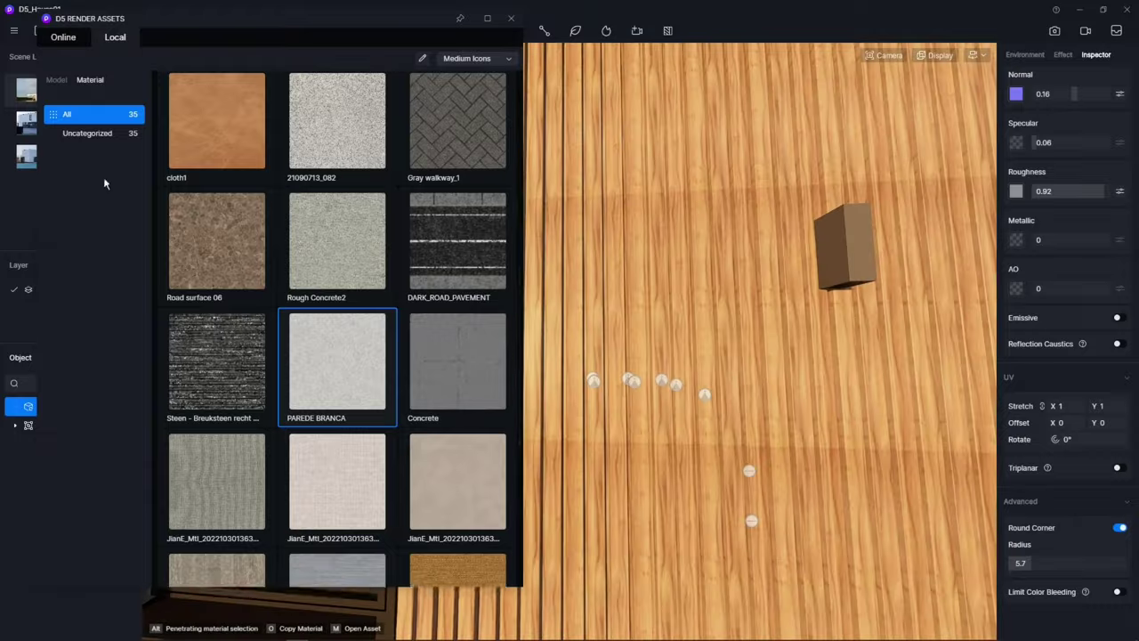
drag(338, 383, 655, 364)
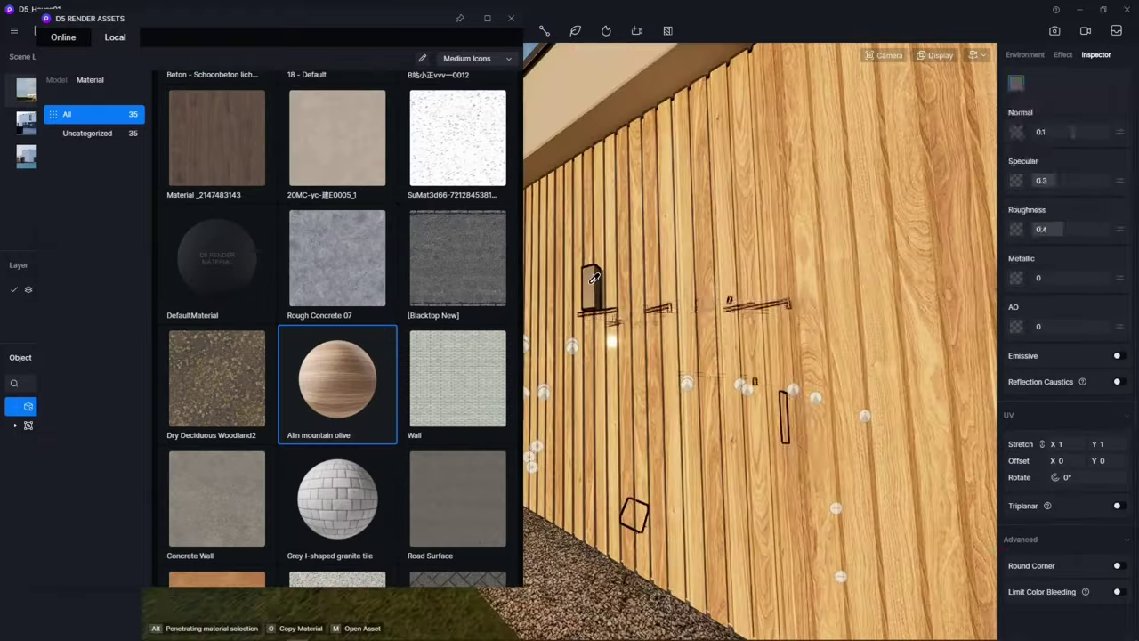
drag(1059, 314, 712, 310)
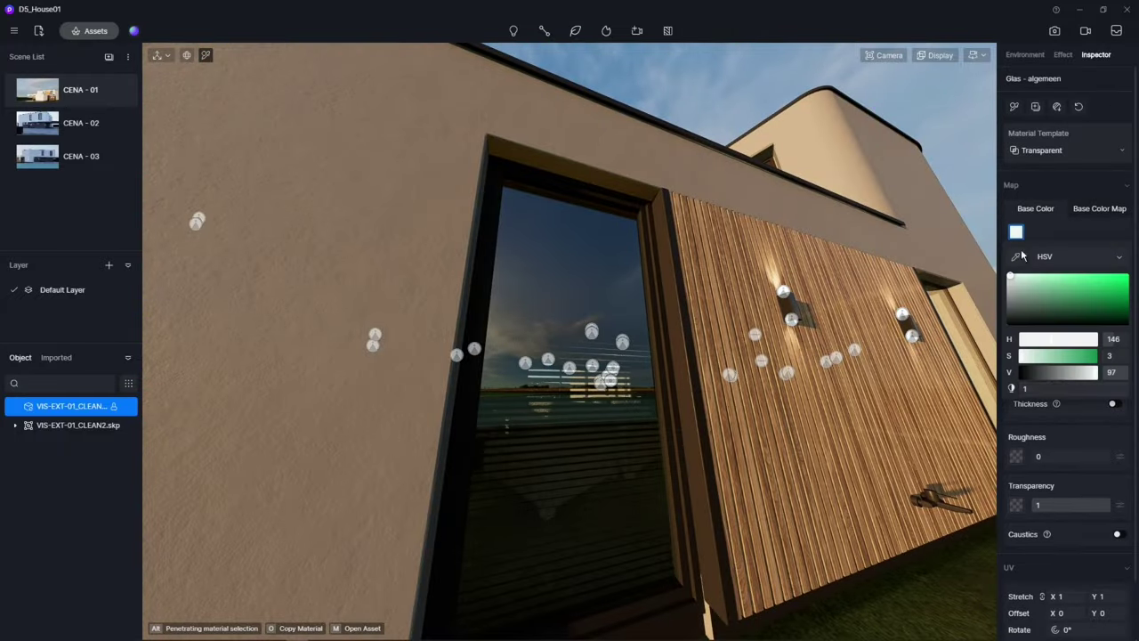
Switch to two-point perspective and show the favourite 3D models in the online library
key(p)
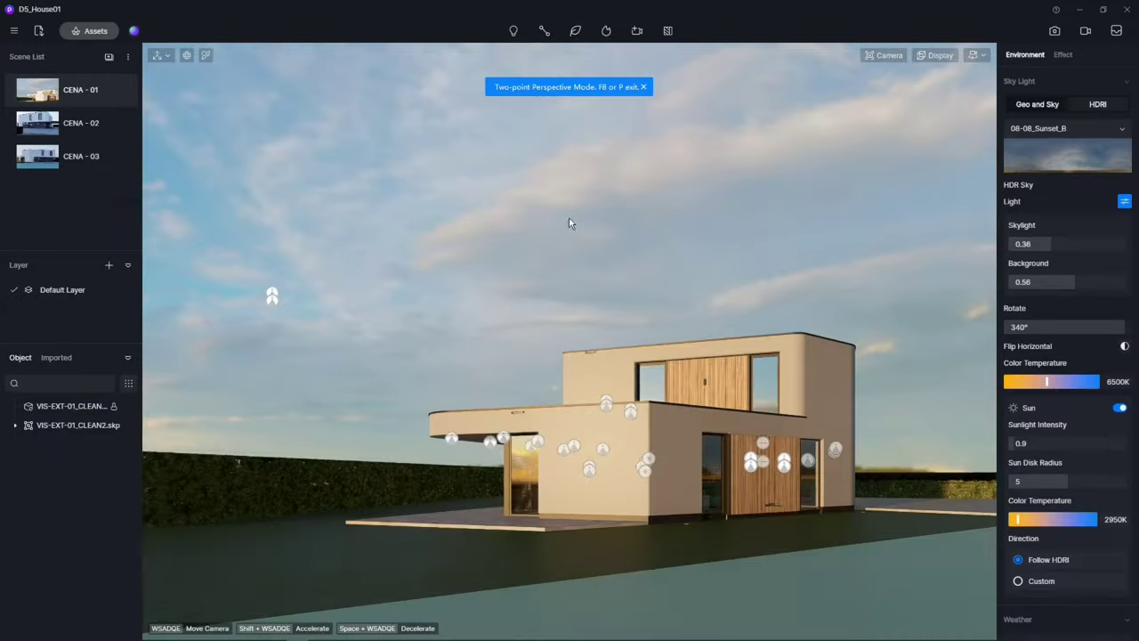
click(89, 30)
click(89, 79)
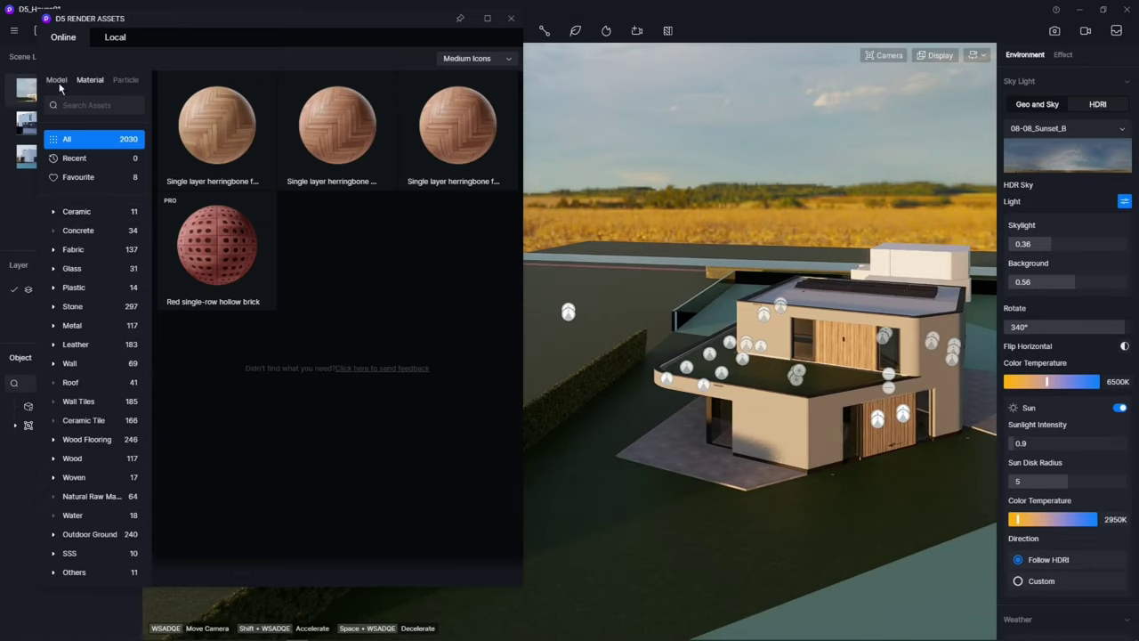
click(56, 80)
click(89, 176)
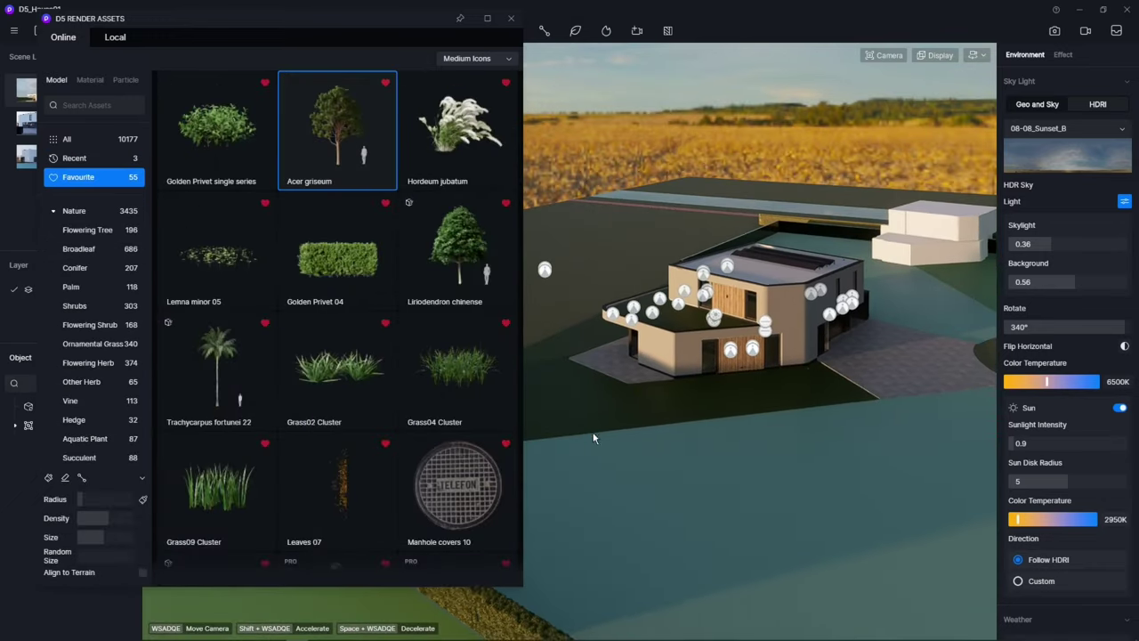
Place an Acer griseum tree on the lawn, shift it left of the house, and recall CENA - 01
click(617, 468)
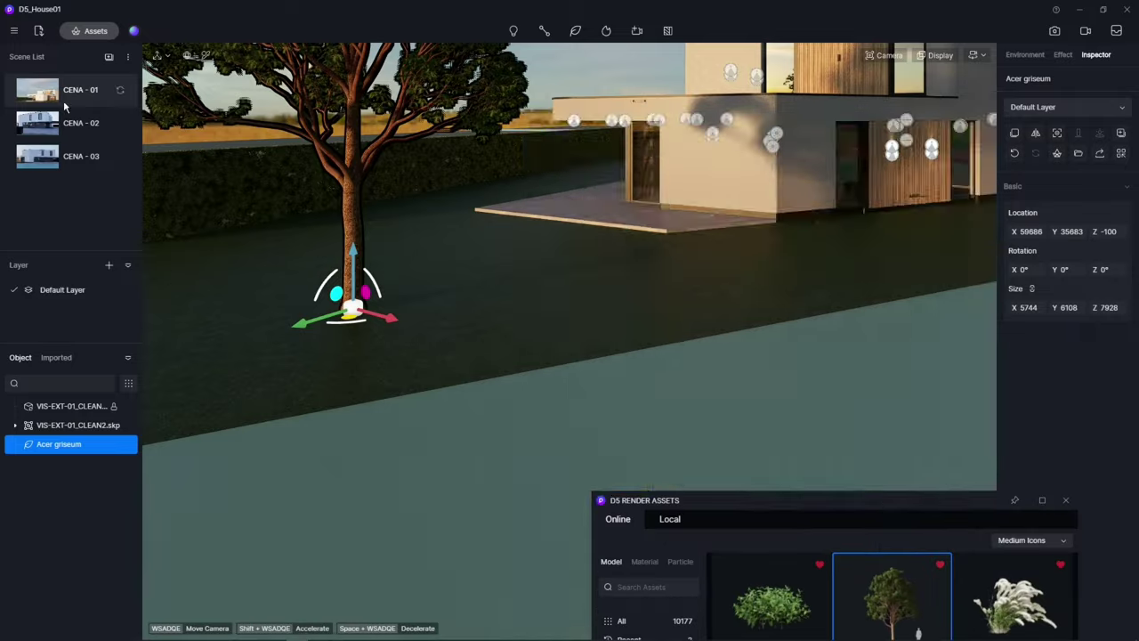
right_click(63, 101)
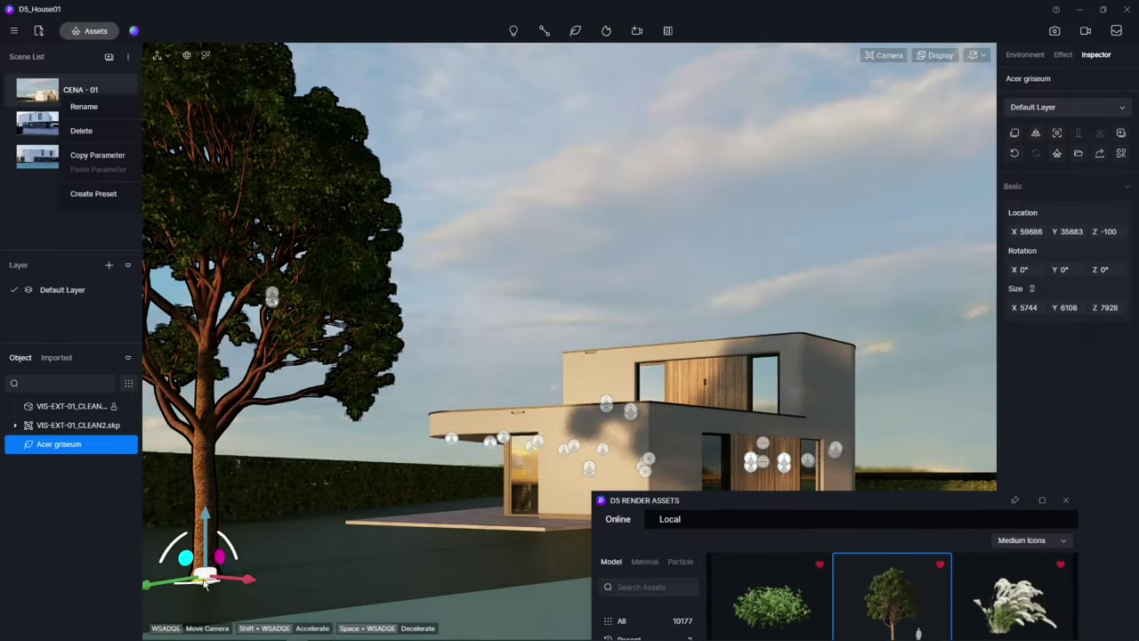
drag(187, 585, 156, 569)
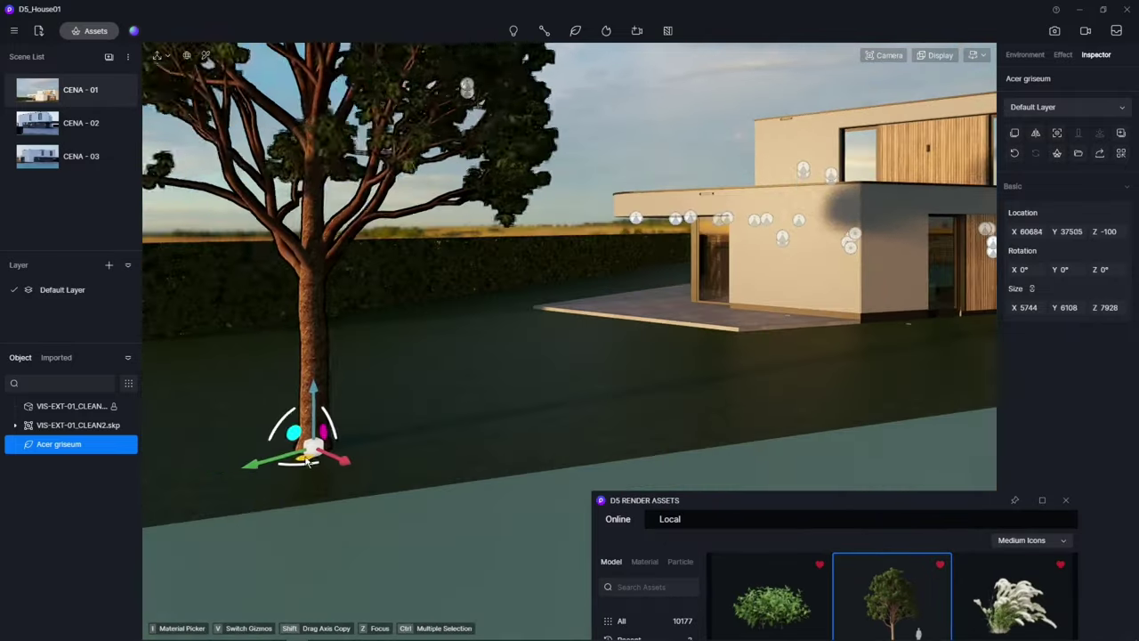
right_click(63, 89)
click(979, 418)
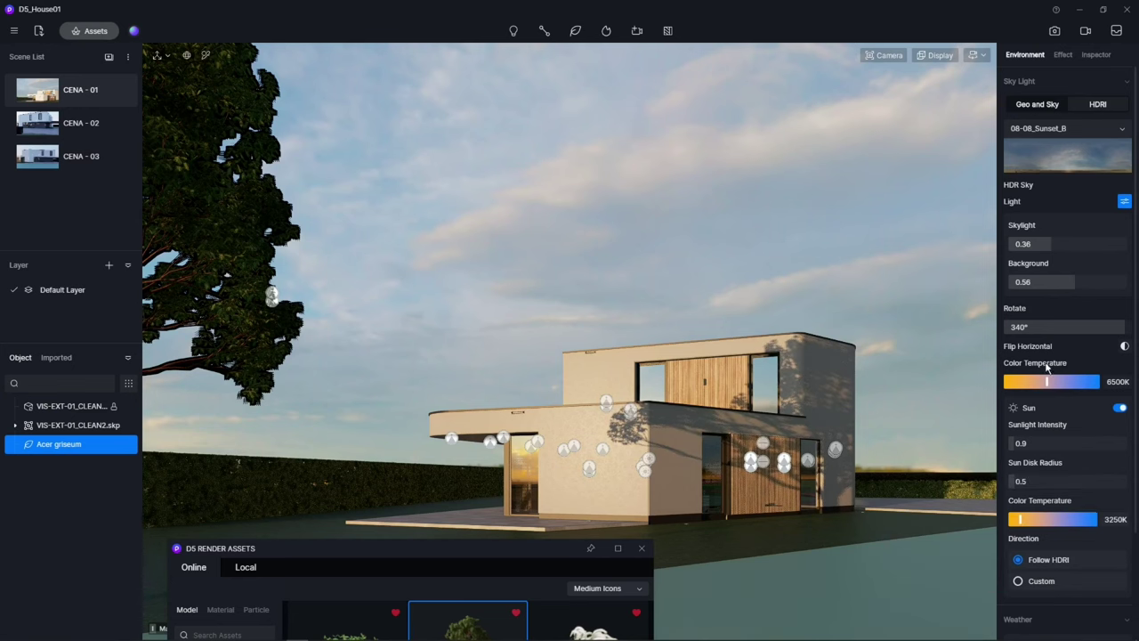
Rotate the sky to 350° and brighten the skylight and sky background
drag(1124, 328, 1131, 328)
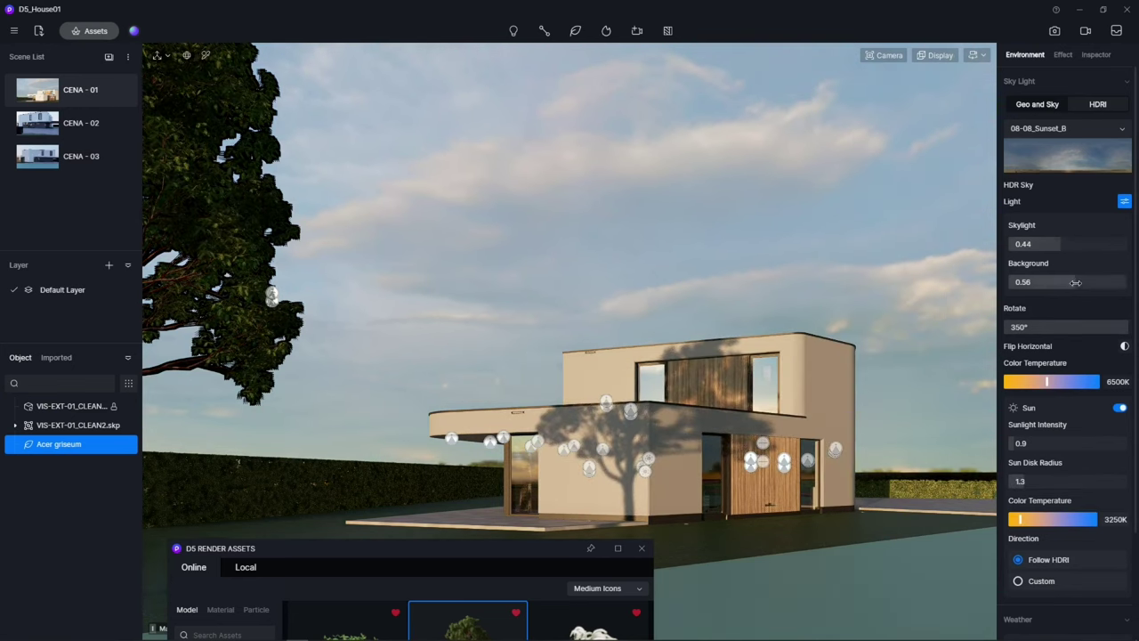
drag(1075, 282, 1102, 282)
click(1028, 443)
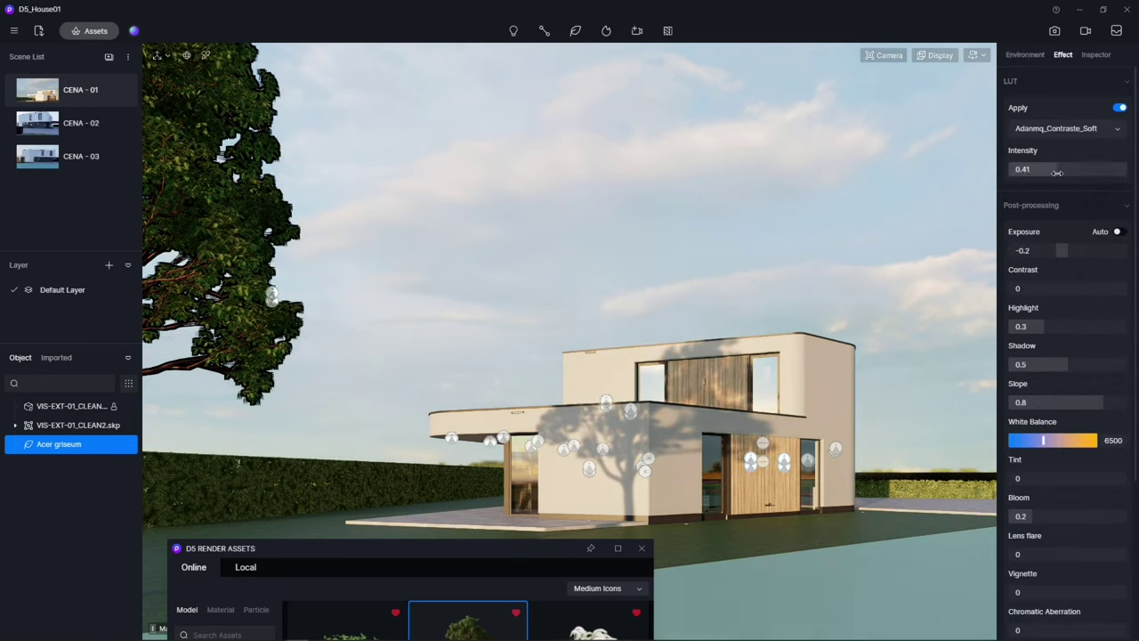
click(1025, 54)
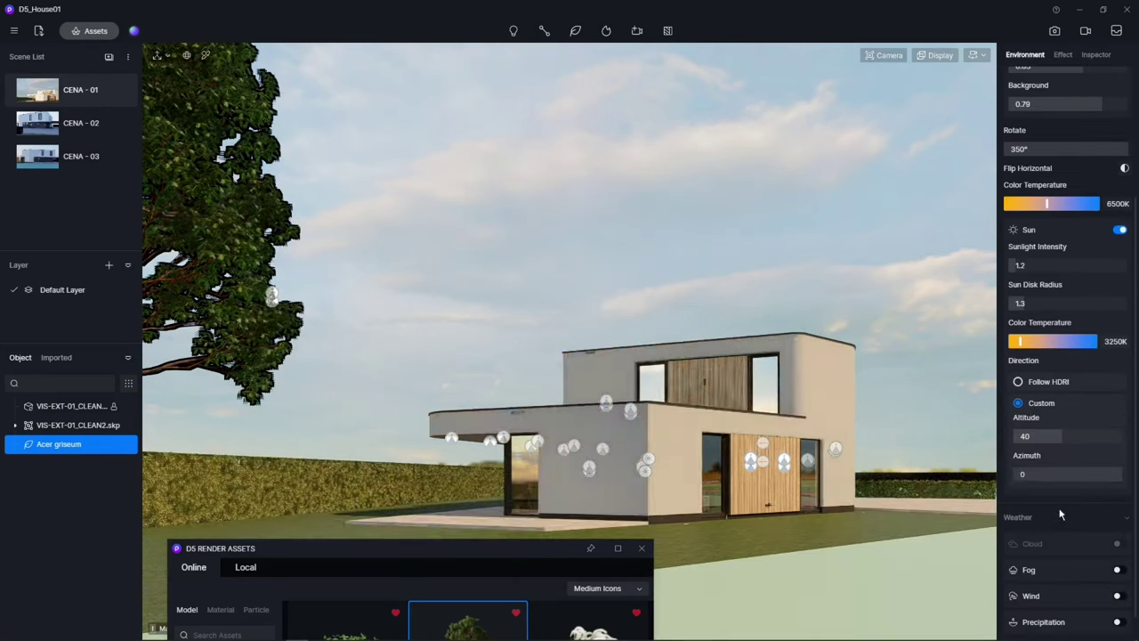
Set the custom sun altitude to 14.2 and azimuth to 88
click(1047, 436)
text(14.2)
key(Tab)
text(88)
key(Return)
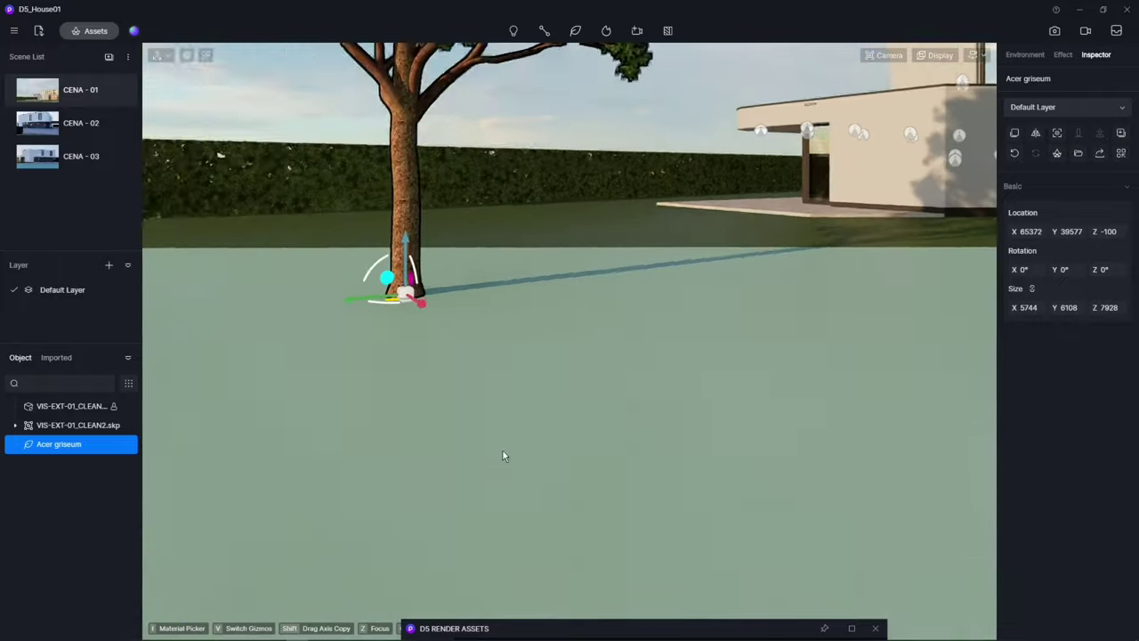
Select the Acer griseum tree, return to CENA - 01, and look down at the lawn by the patio
click(80, 90)
right_click(88, 99)
right_click(64, 90)
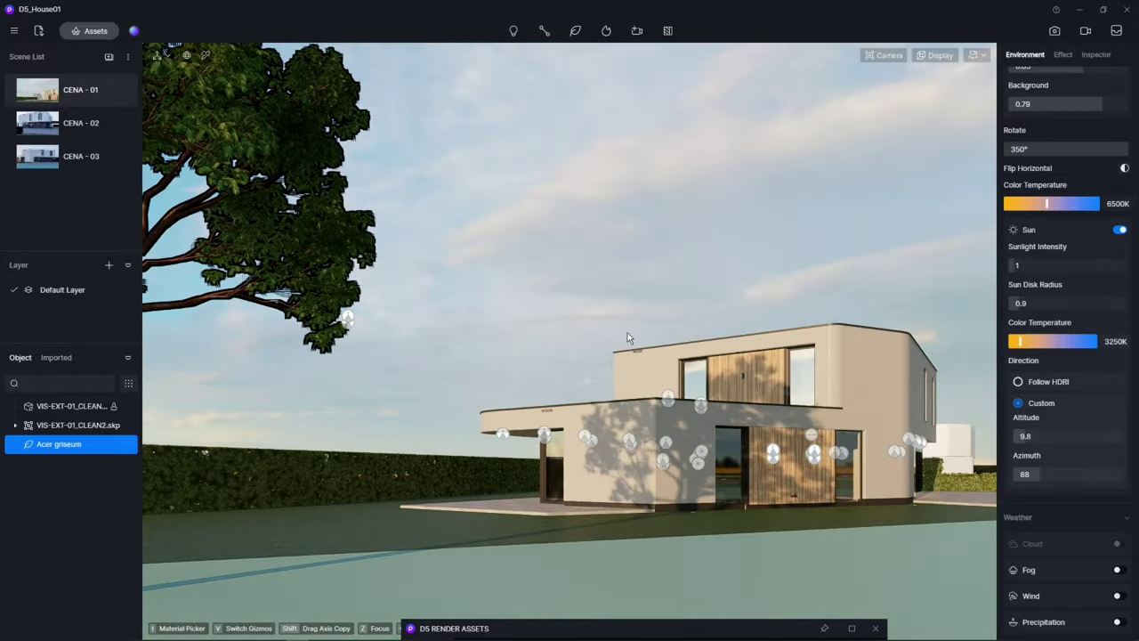
right_drag(508, 167, 666, 356)
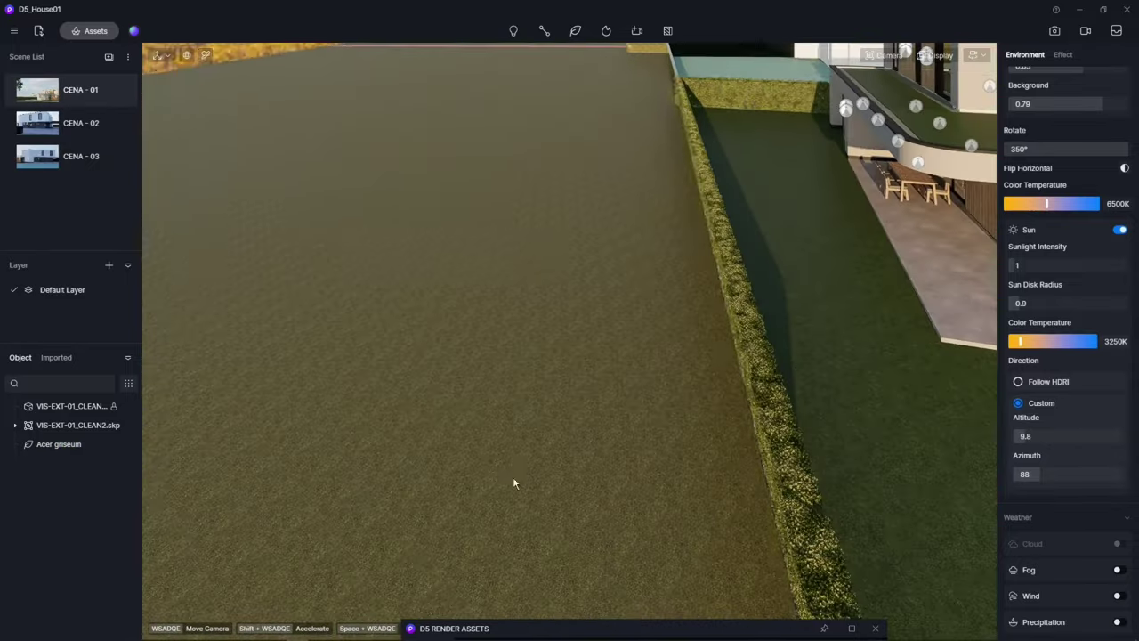
Load an image from the 000 - TEXTURES grass folder as the lawn material's Base Color map
click(512, 477)
click(1104, 233)
click(333, 29)
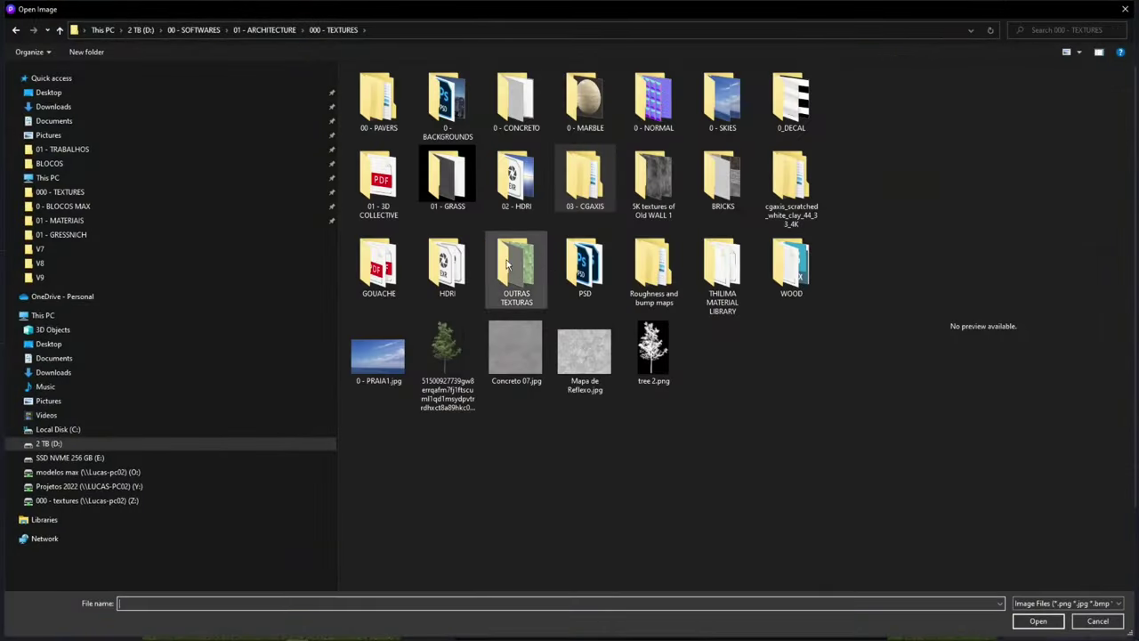
double_click(447, 178)
double_click(430, 153)
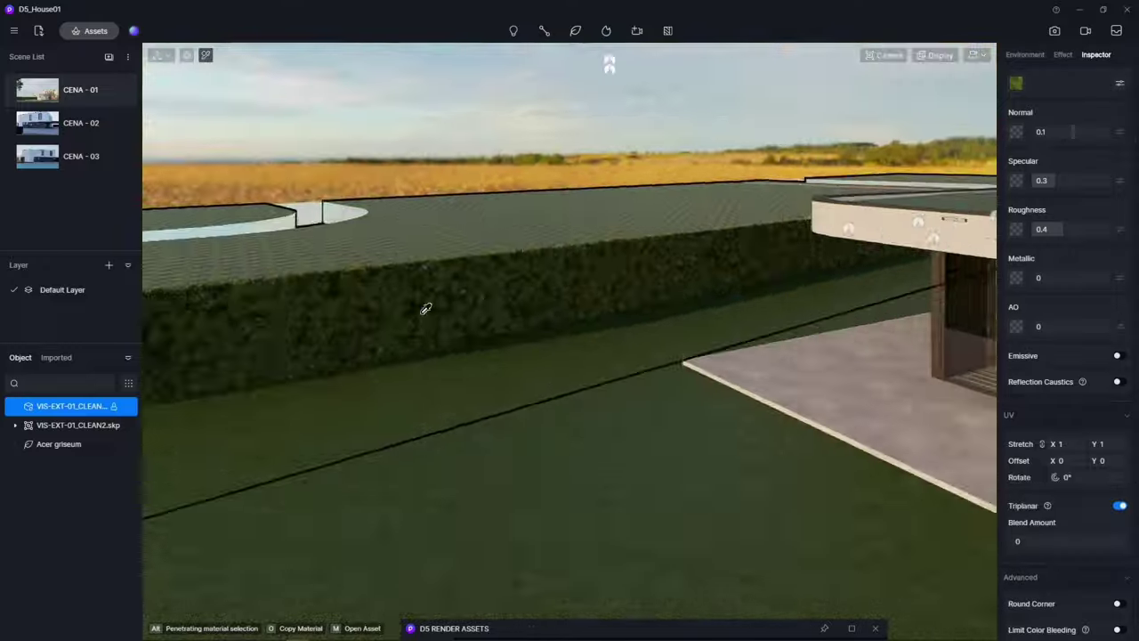
scroll(1048, 267, up, 5)
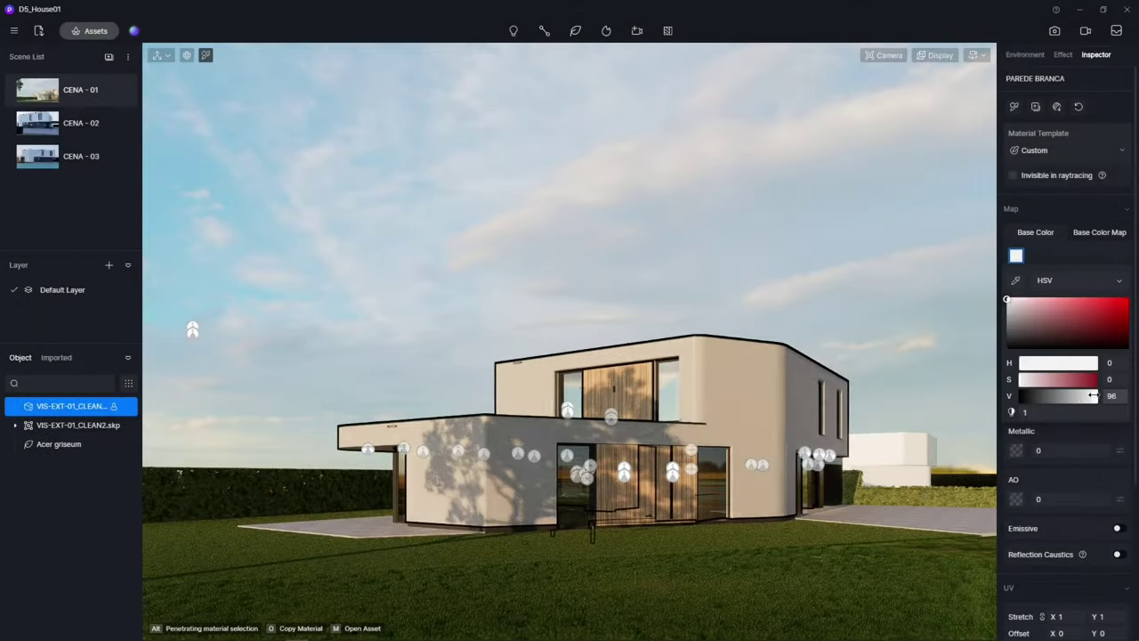
Brighten the PAREDE BRANCA wall colour to a whiter tone and reframe the house
drag(1093, 396, 1103, 403)
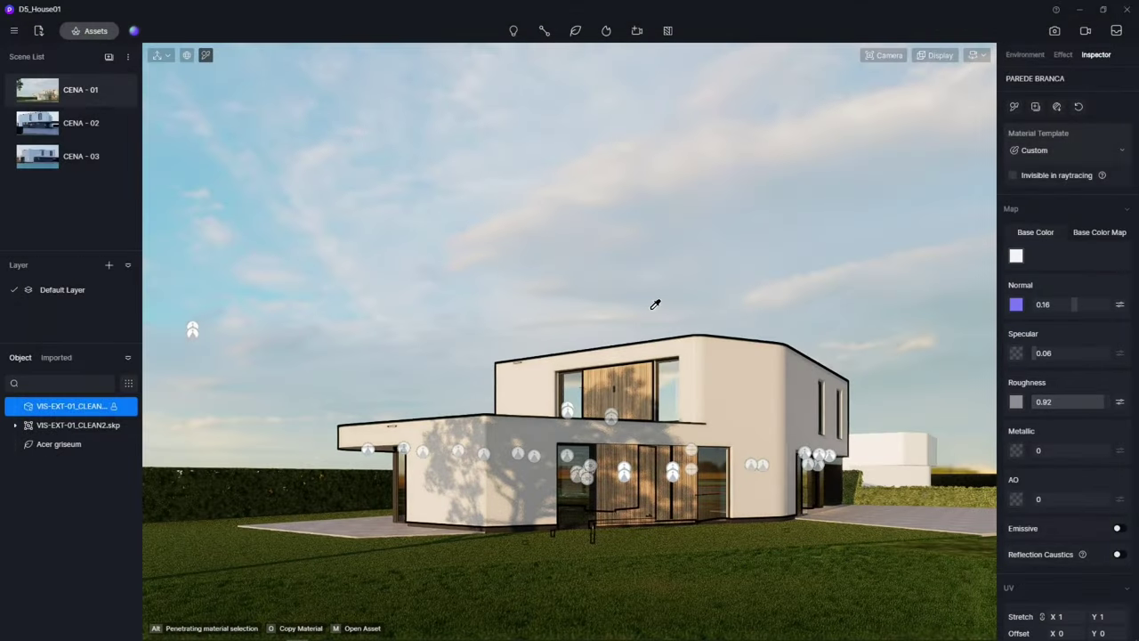
right_drag(655, 304, 632, 245)
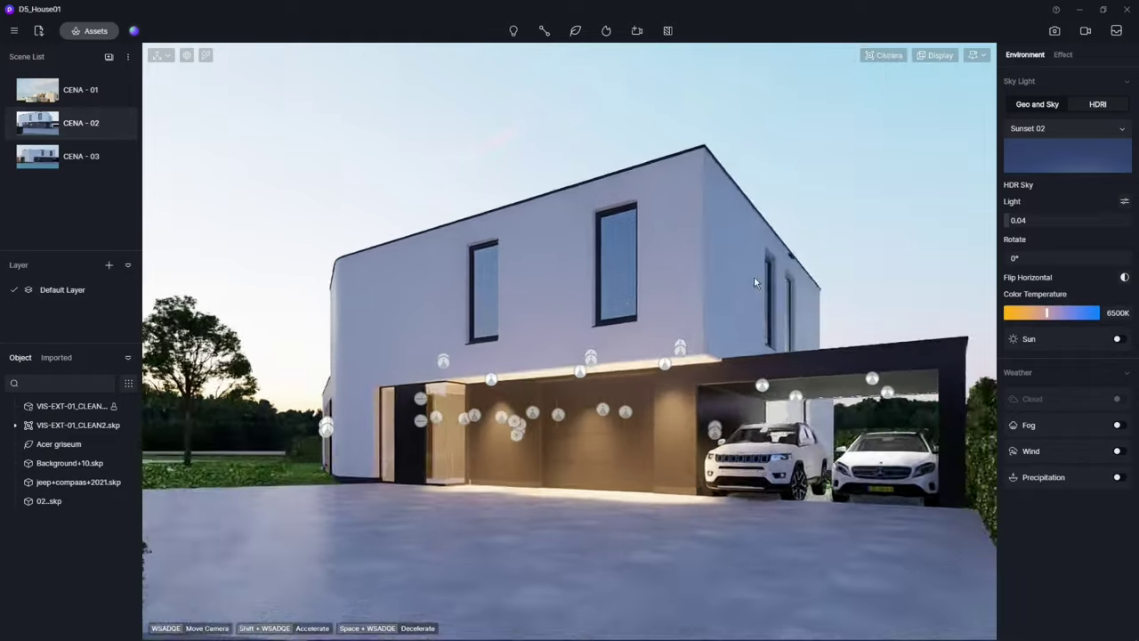
Use the GHDRI_DKCD_006_10k dusk sky (skylight 0.36, background 0.37) with the Adanmq_Contraste_Soft LUT
click(1095, 128)
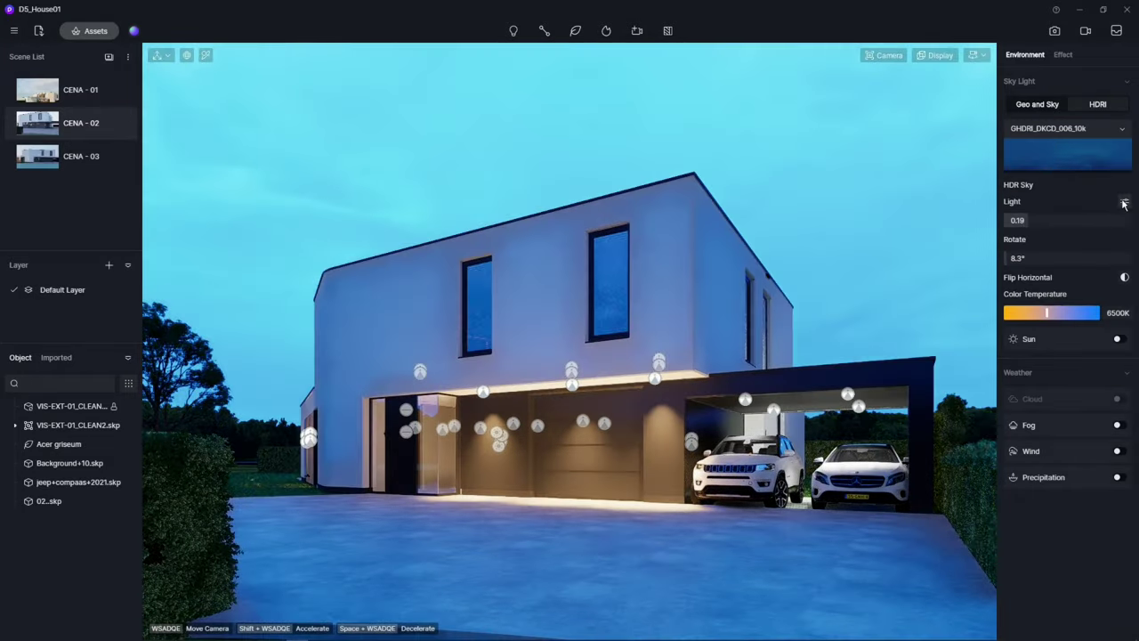
mouse_move(1033, 282)
mouse_down()
mouse_move(1060, 283)
mouse_move(1072, 256)
mouse_move(1029, 244)
mouse_up()
click(1062, 55)
click(1118, 107)
click(1068, 128)
click(1054, 164)
drag(1060, 282, 1051, 283)
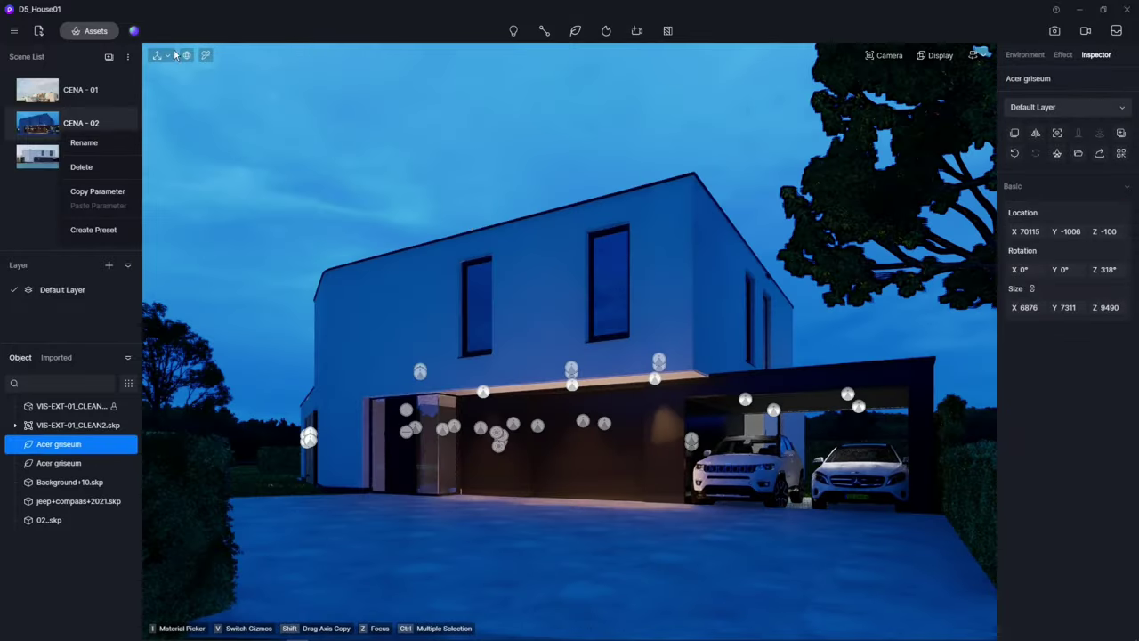
Place the potted plant model from the local library beside the glass door
click(95, 30)
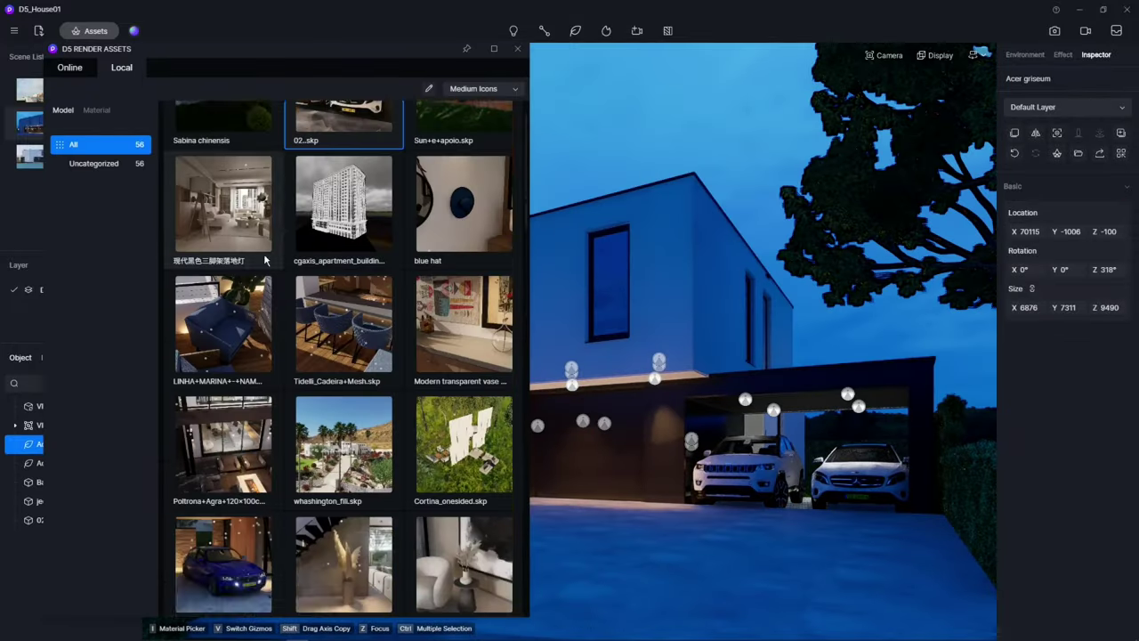
scroll(338, 340, down, 5)
scroll(338, 341, down, 5)
scroll(339, 340, down, 2)
scroll(339, 341, down, 3)
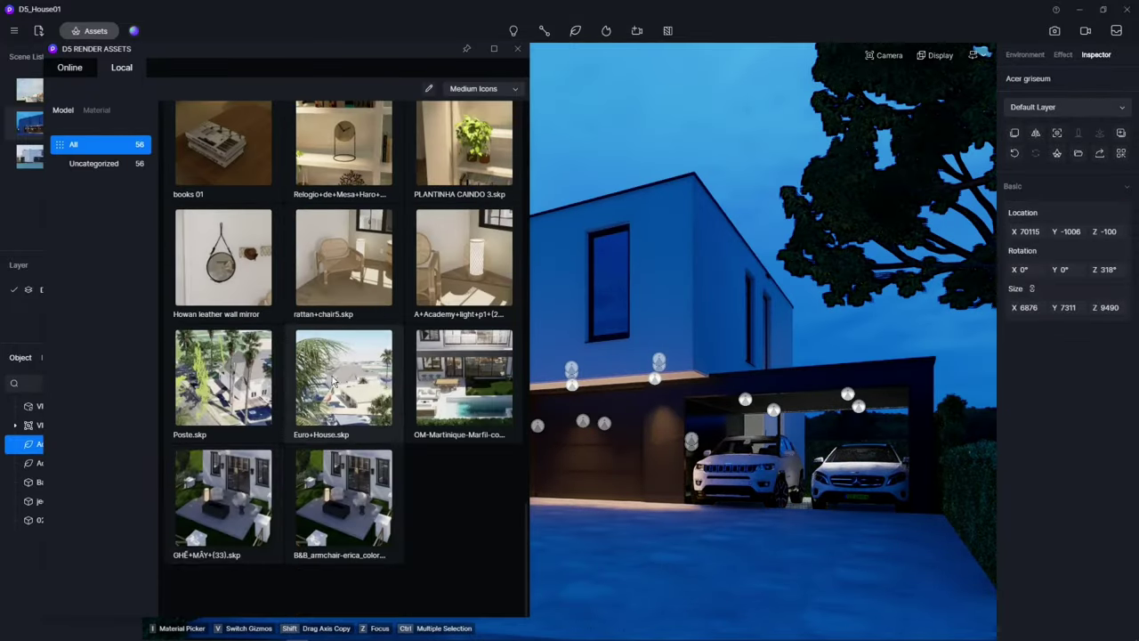
scroll(339, 340, up, 3)
scroll(339, 341, up, 4)
click(463, 561)
click(606, 496)
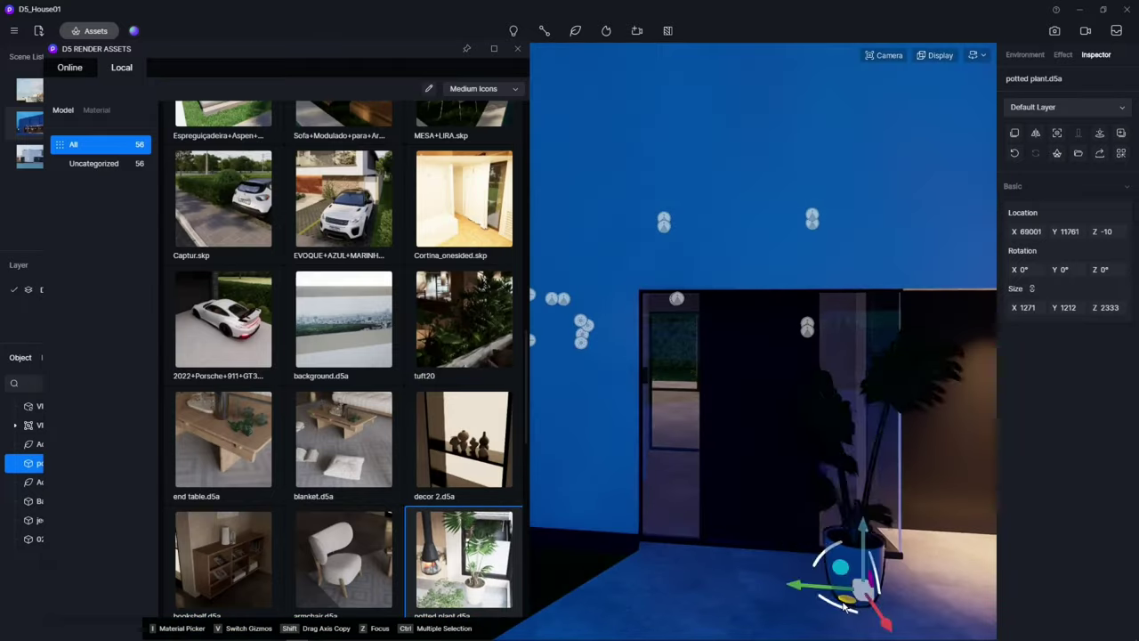
Place a Sabina chinensis on the lawn in front of the house and update scene CENA - 01
scroll(247, 175, up, 5)
scroll(247, 175, up, 3)
click(247, 176)
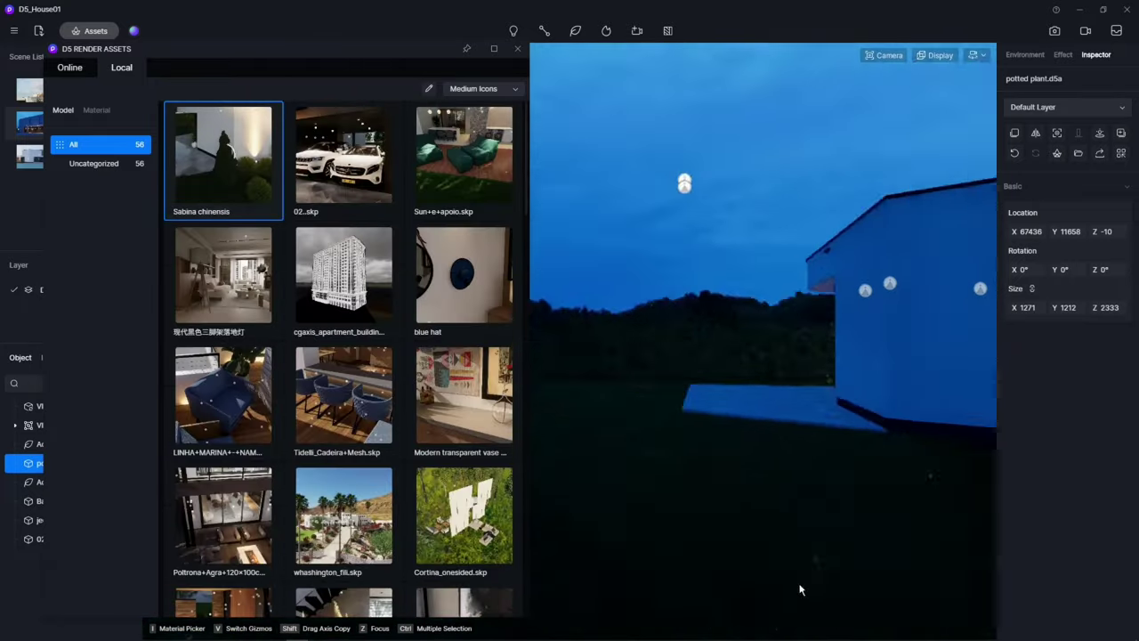
click(497, 588)
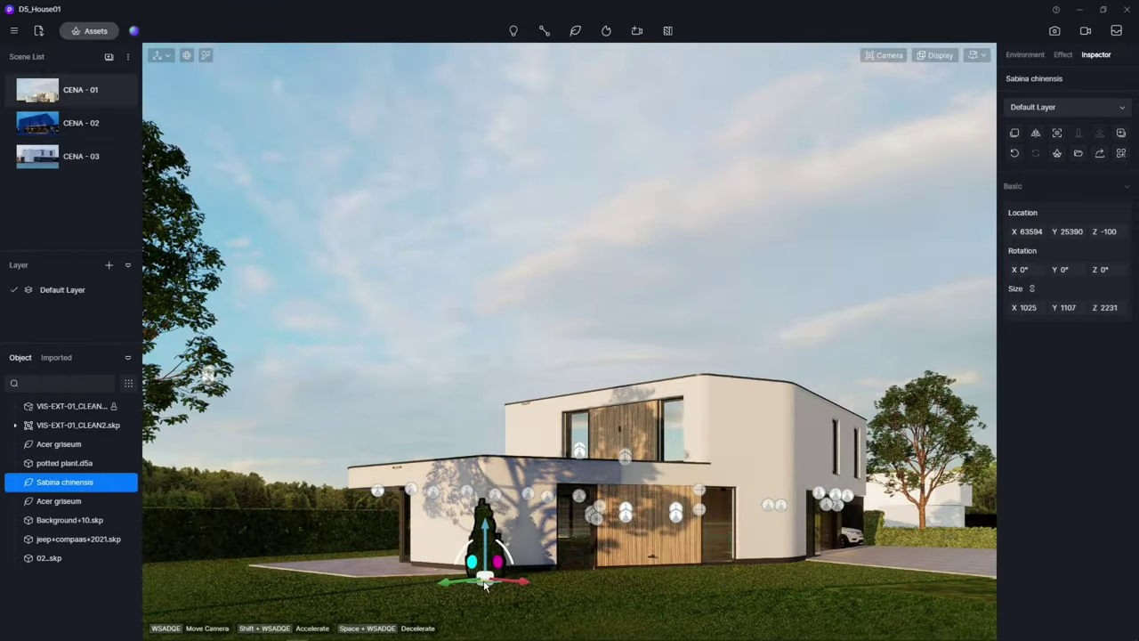
click(117, 90)
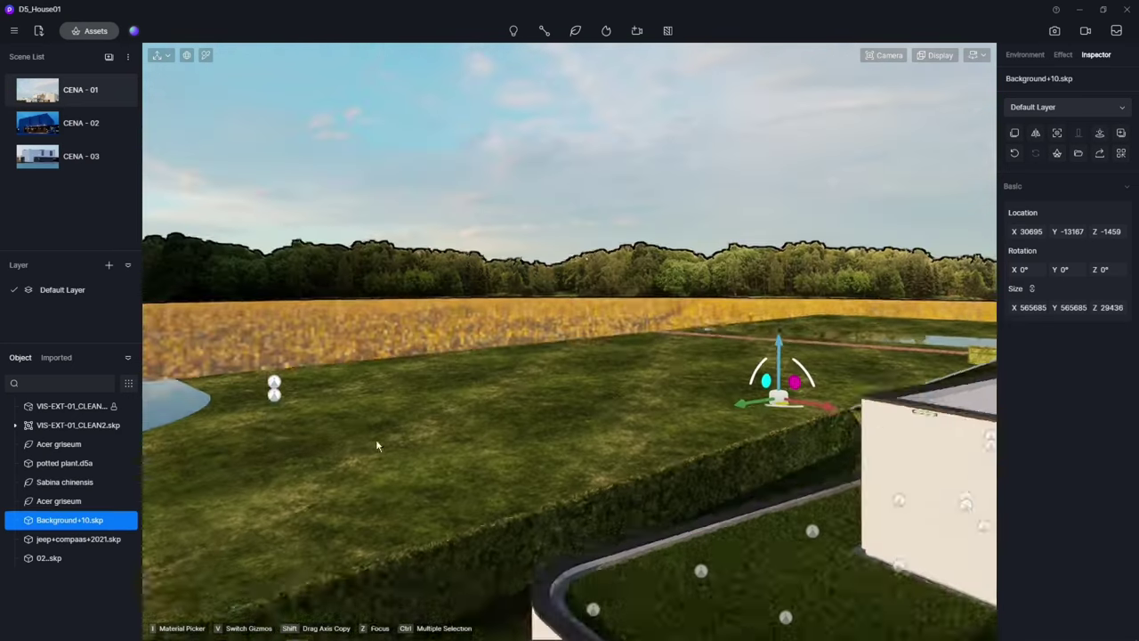
Add Cinnamomum camphora bush 04 and a second favourite plant to the scatter set
click(95, 30)
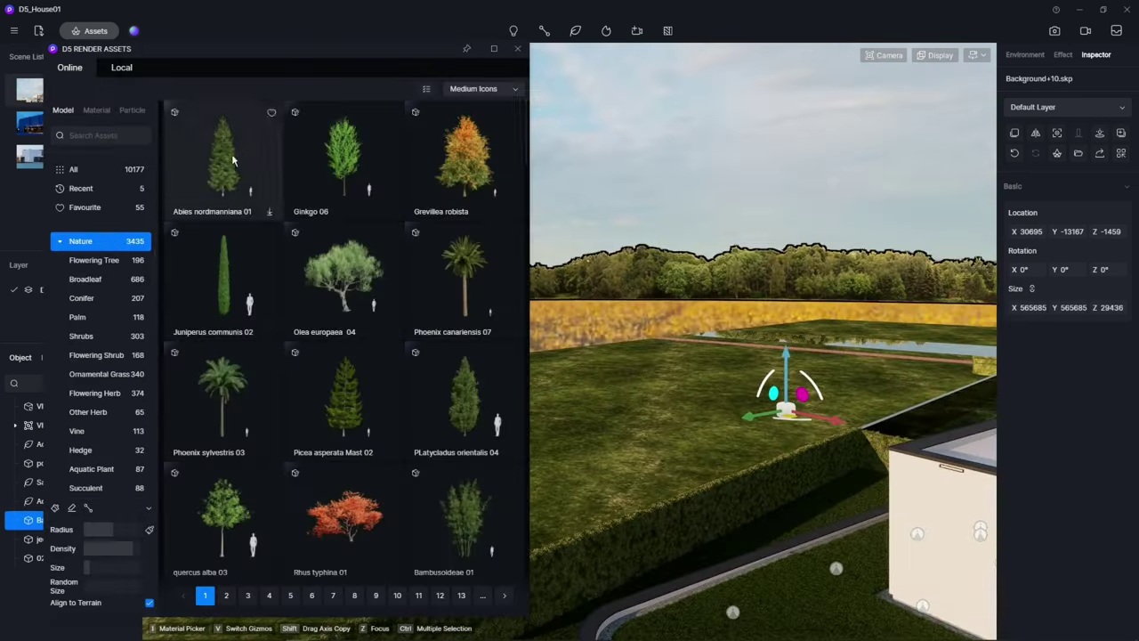
scroll(343, 356, down, 2)
scroll(344, 356, down, 2)
click(339, 409)
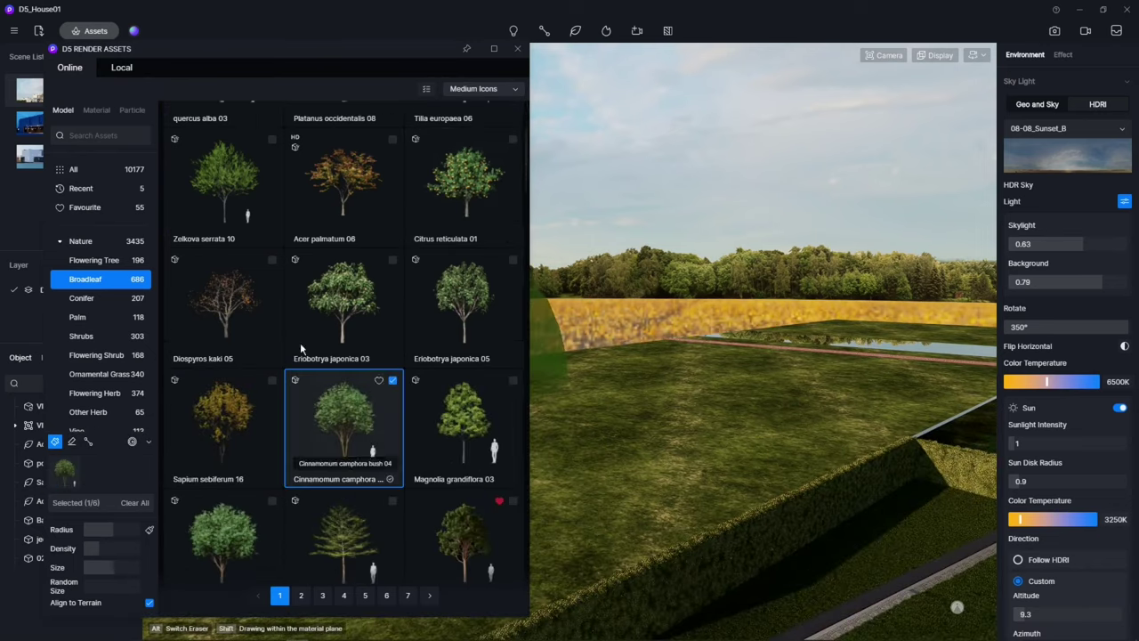
click(85, 206)
scroll(391, 370, down, 5)
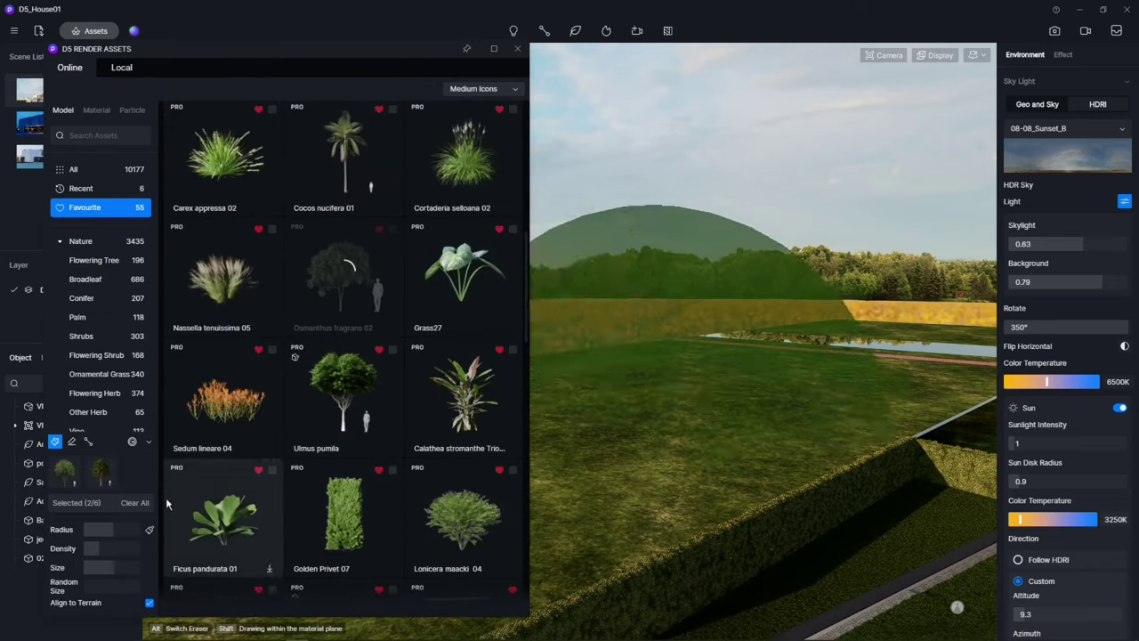
click(396, 240)
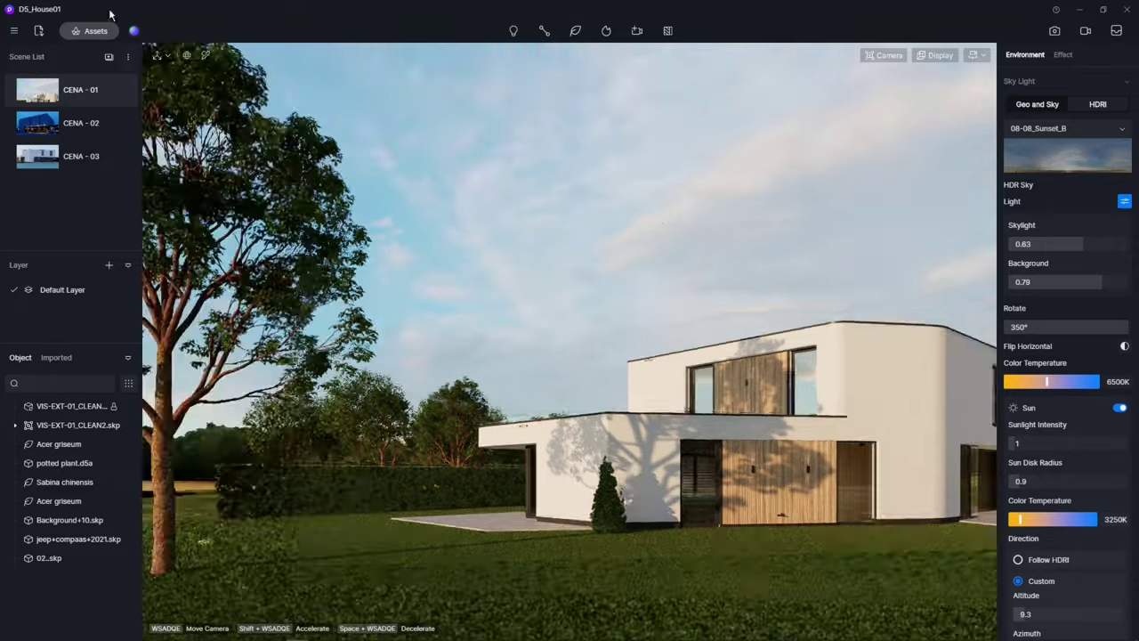
Download Lonicera maacki 04 from favourites and place it beside the house
click(89, 30)
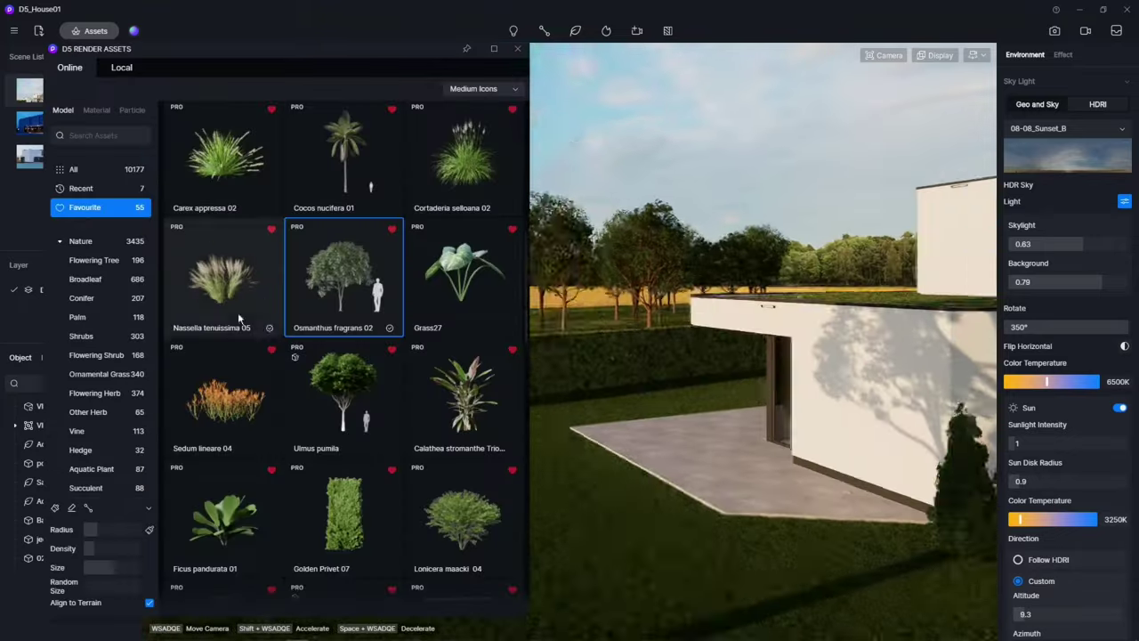
scroll(464, 187, down, 5)
click(463, 187)
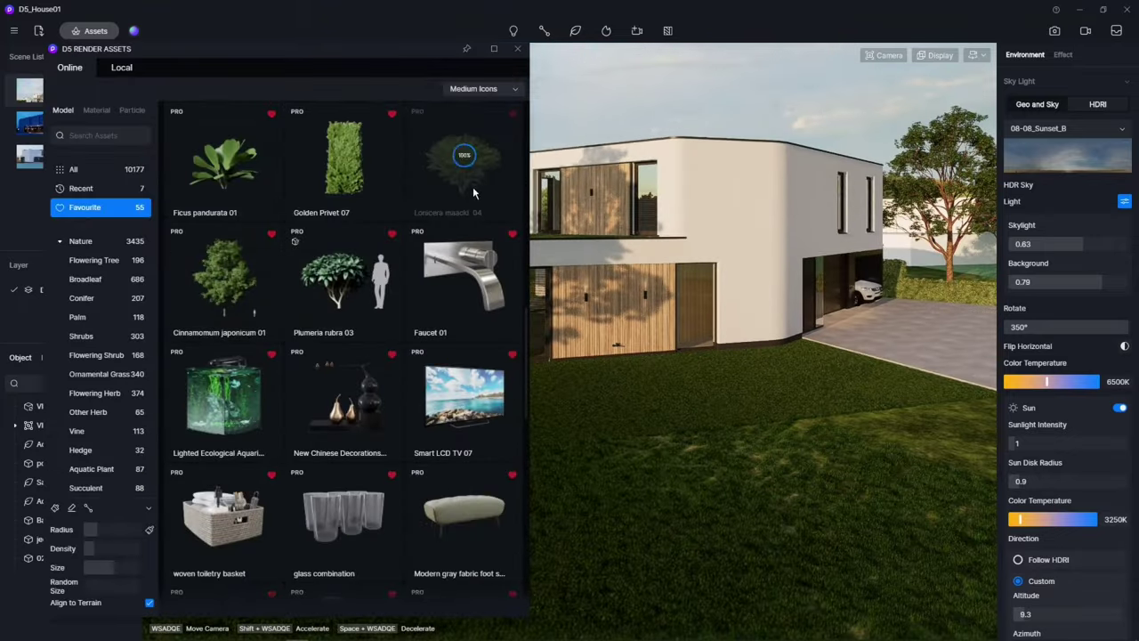
click(723, 341)
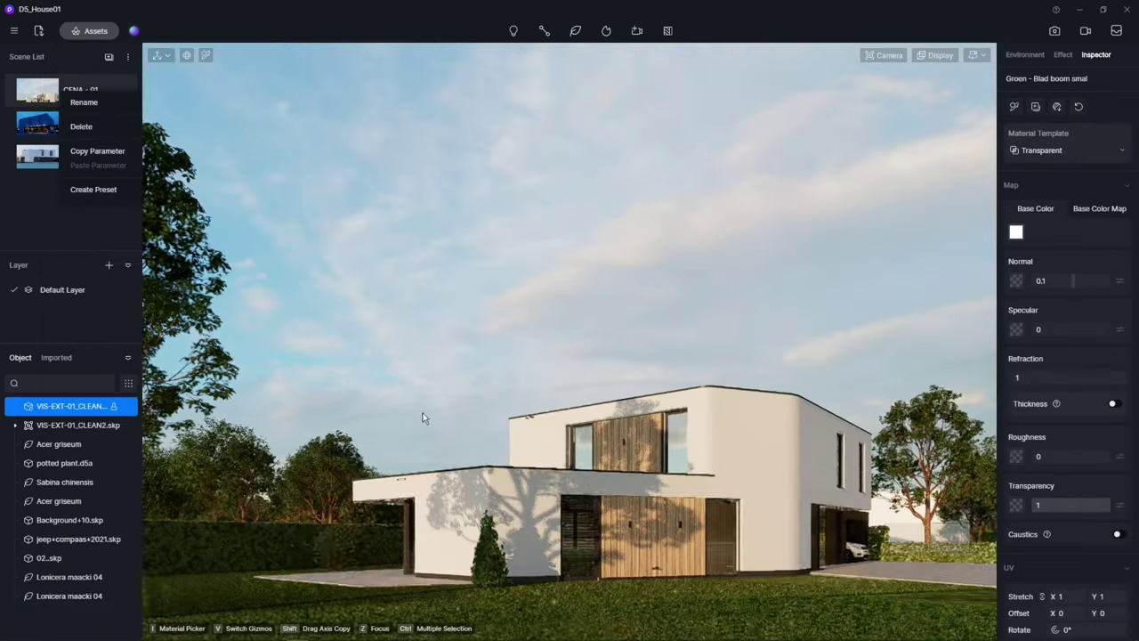
click(339, 572)
click(485, 370)
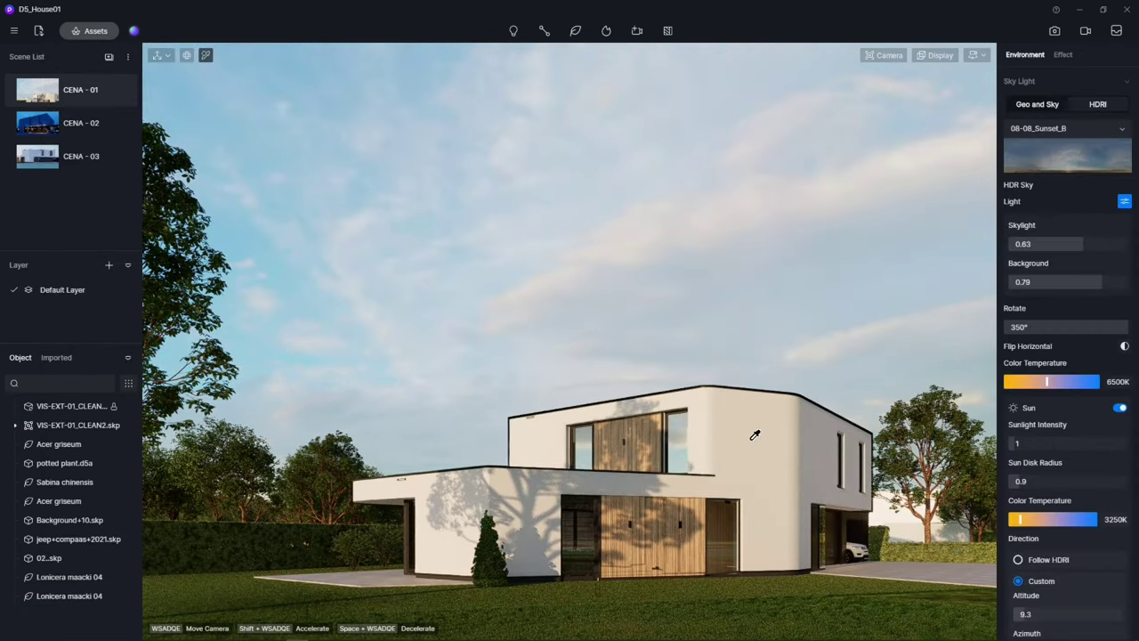
Place Nassella tenuissima 05 grass in the garden, viewed from scene CENA - 01
click(46, 32)
scroll(340, 424, down, 3)
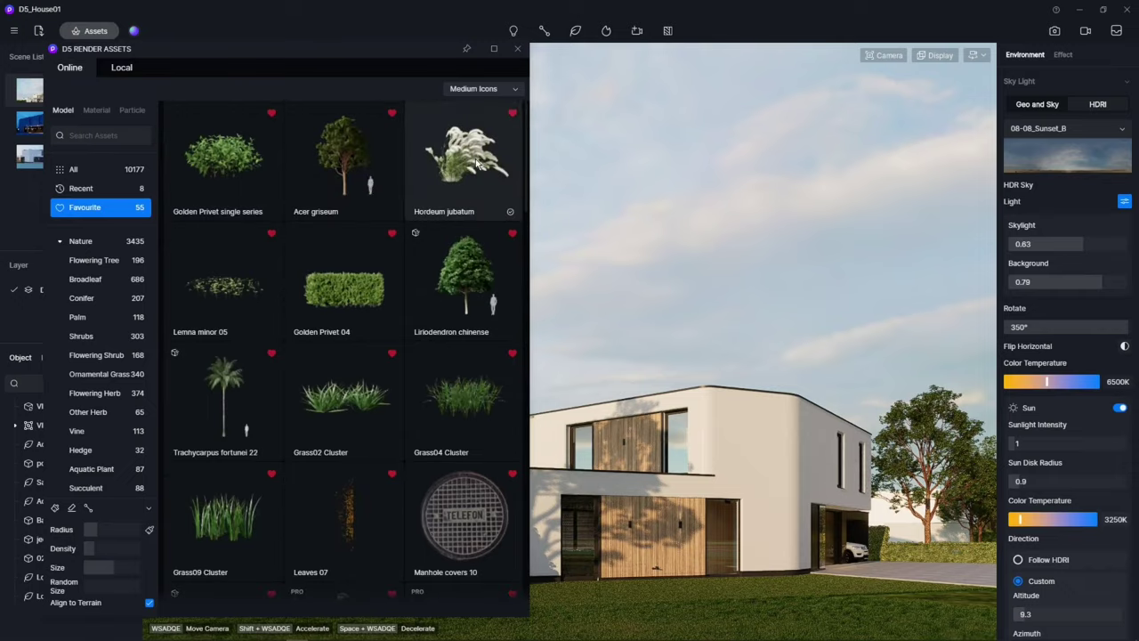
scroll(269, 412, down, 3)
click(222, 525)
click(169, 569)
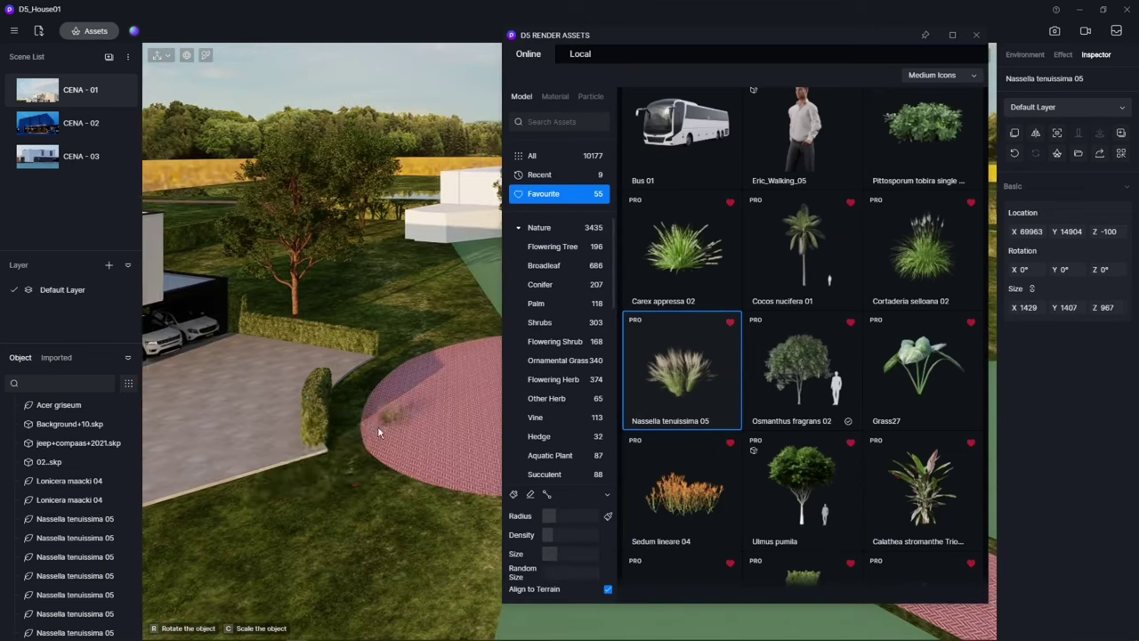
click(63, 99)
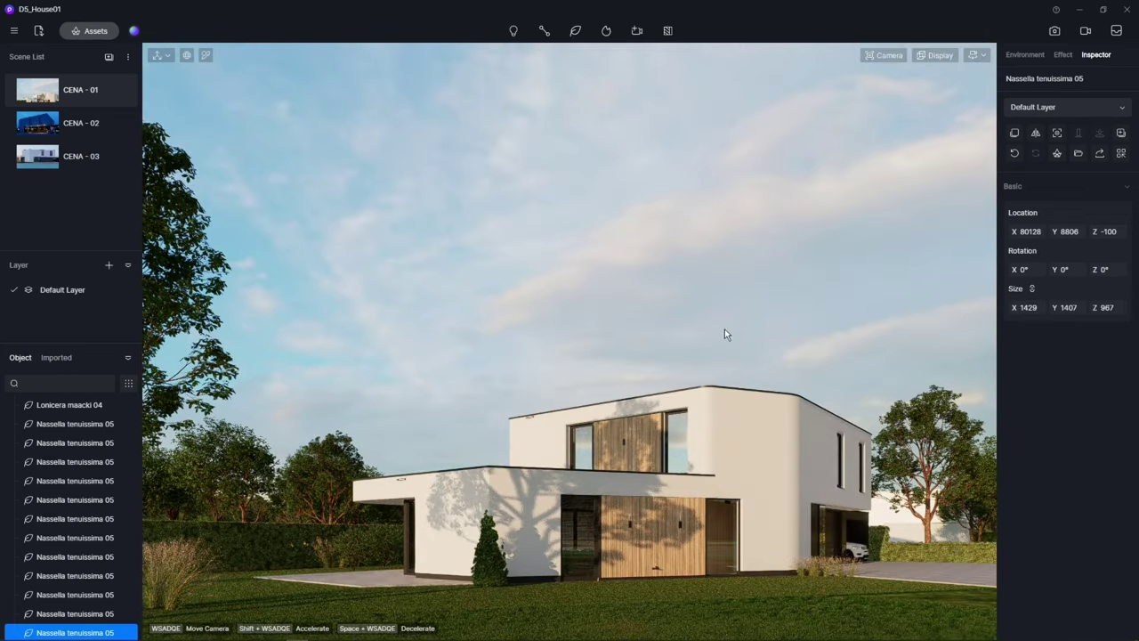
click(411, 185)
Place a Berberis thunbergii 01 shrub on the lawn and adjust its position
click(96, 31)
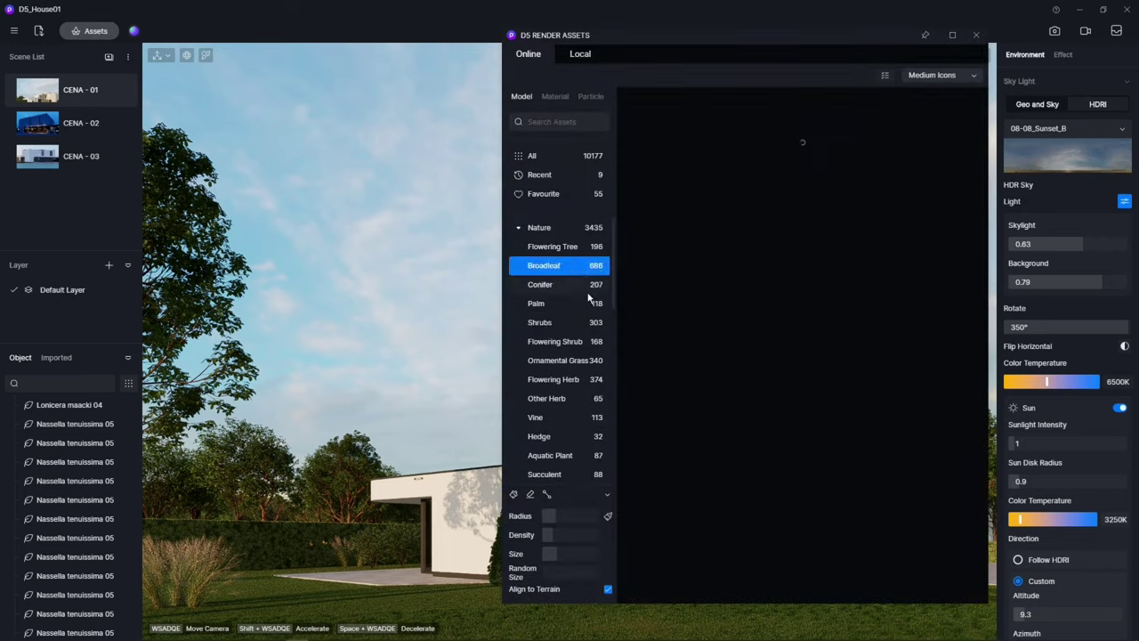
click(937, 626)
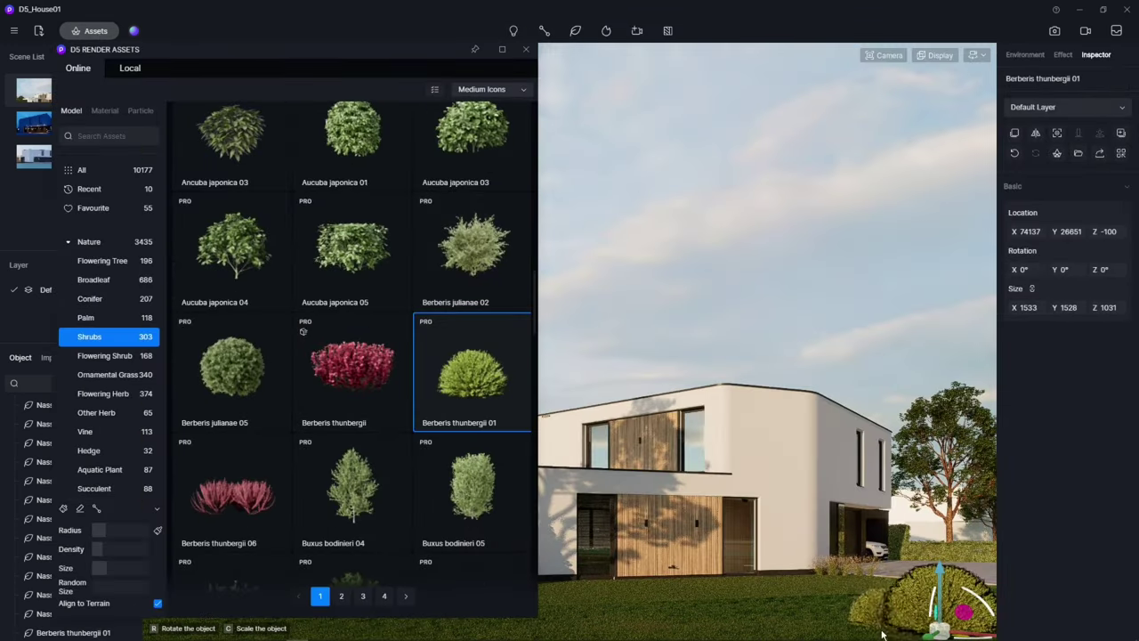
right_drag(881, 633, 801, 527)
click(94, 279)
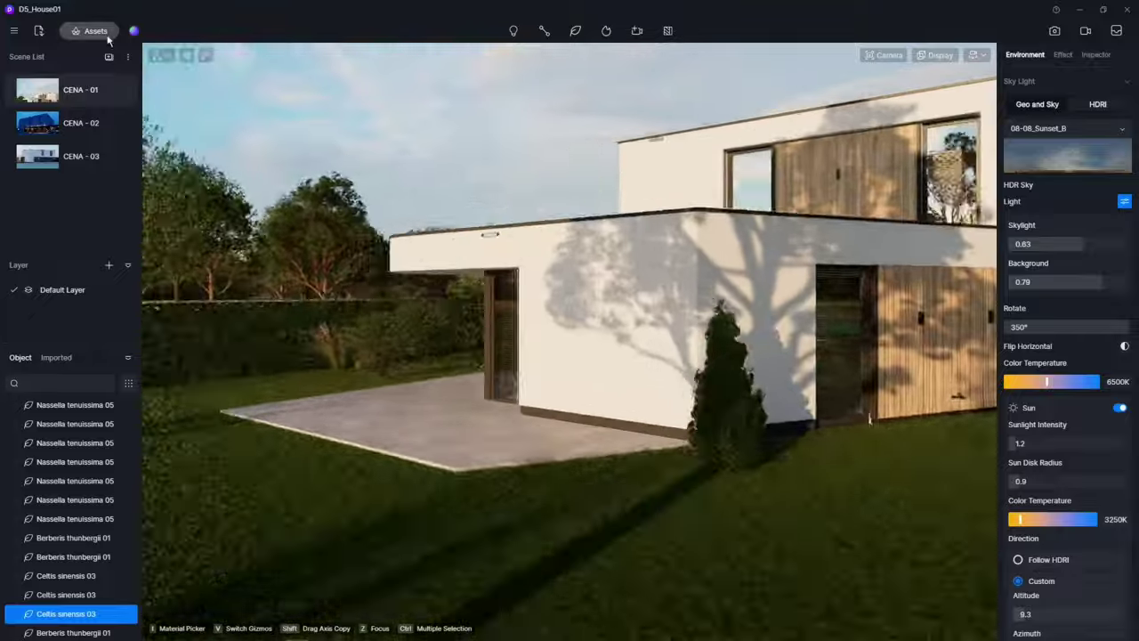
Place the dark earthen pot plant from the local library near the house
click(89, 30)
scroll(386, 382, down, 5)
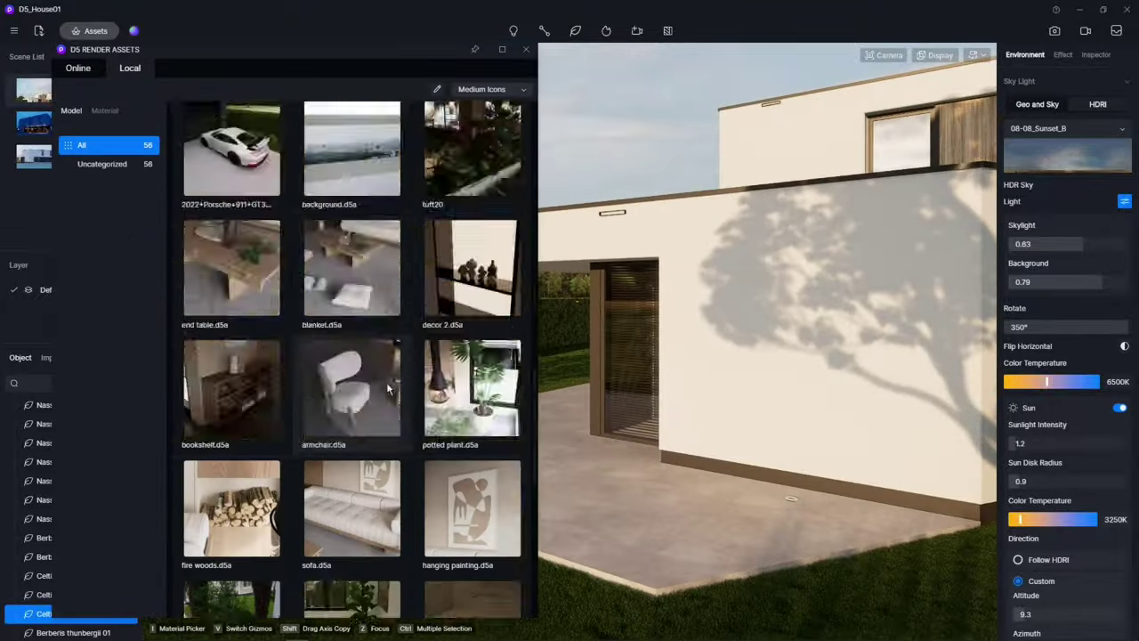
click(352, 274)
click(630, 476)
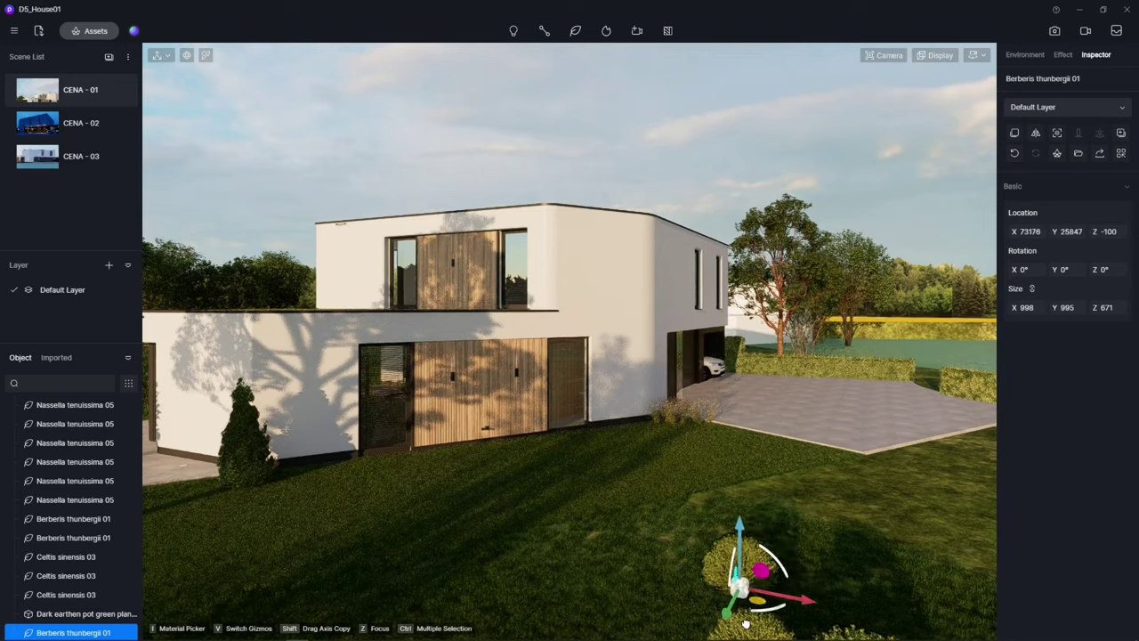
key(z)
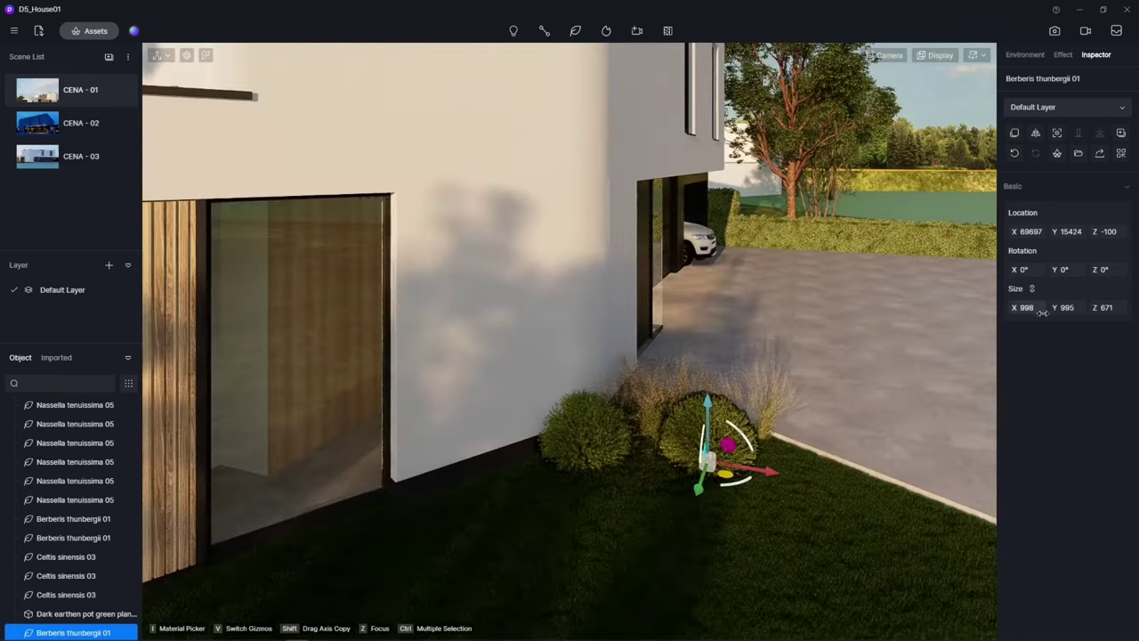
Browse the online Nature flowering shrub and ornamental grass assets
click(90, 31)
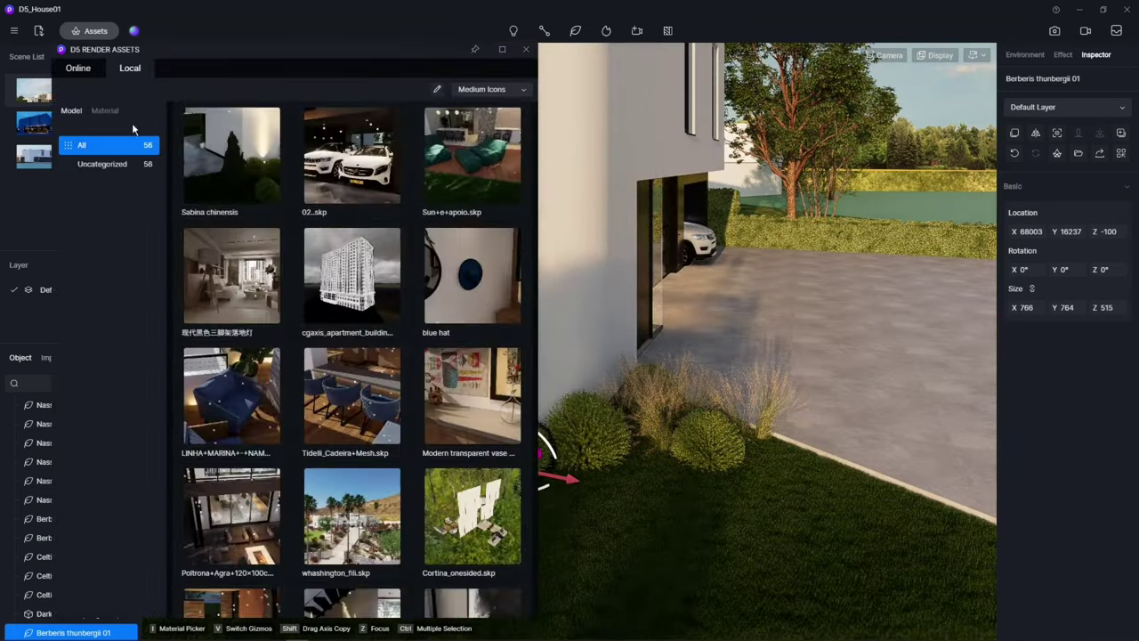
click(89, 241)
click(94, 280)
click(104, 355)
click(114, 374)
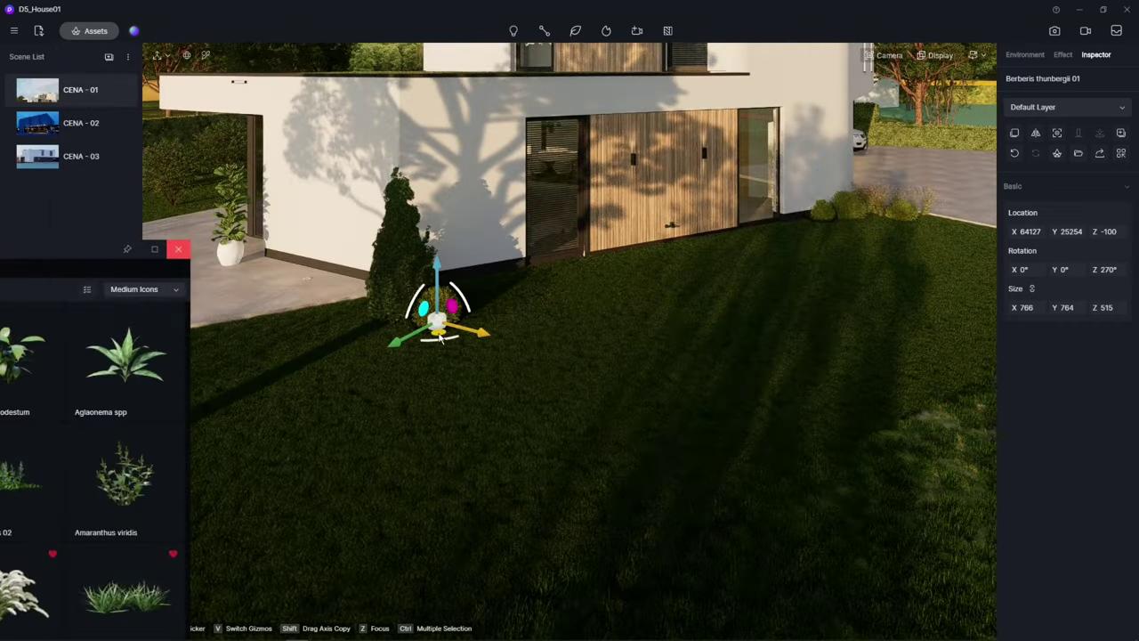
scroll(639, 408, down, 5)
scroll(639, 408, down, 5)
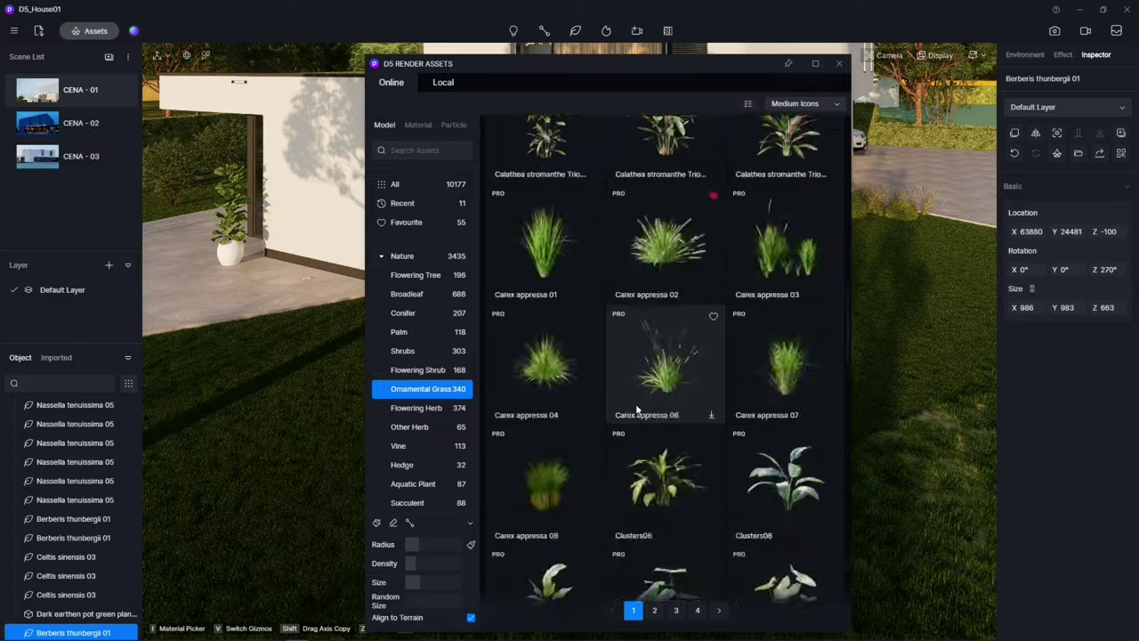
scroll(640, 409, down, 5)
scroll(639, 414, down, 2)
scroll(570, 298, up, 2)
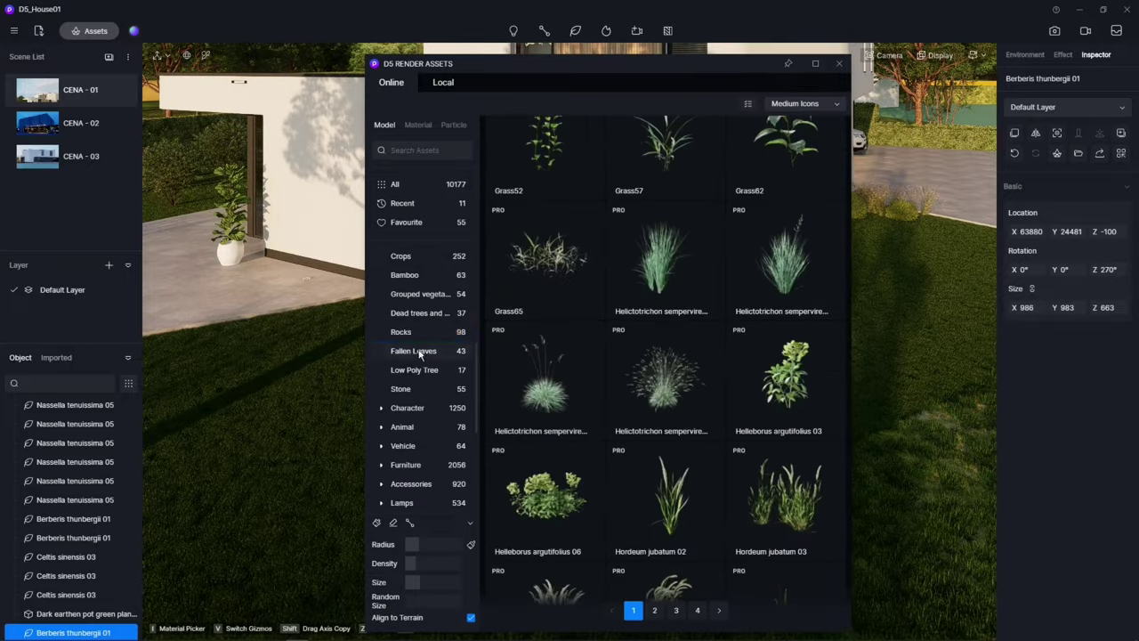
Choose the Stone 147 rock from the Rocks assets and return to scene CENA - 01
click(411, 332)
scroll(907, 407, down, 5)
scroll(908, 407, down, 5)
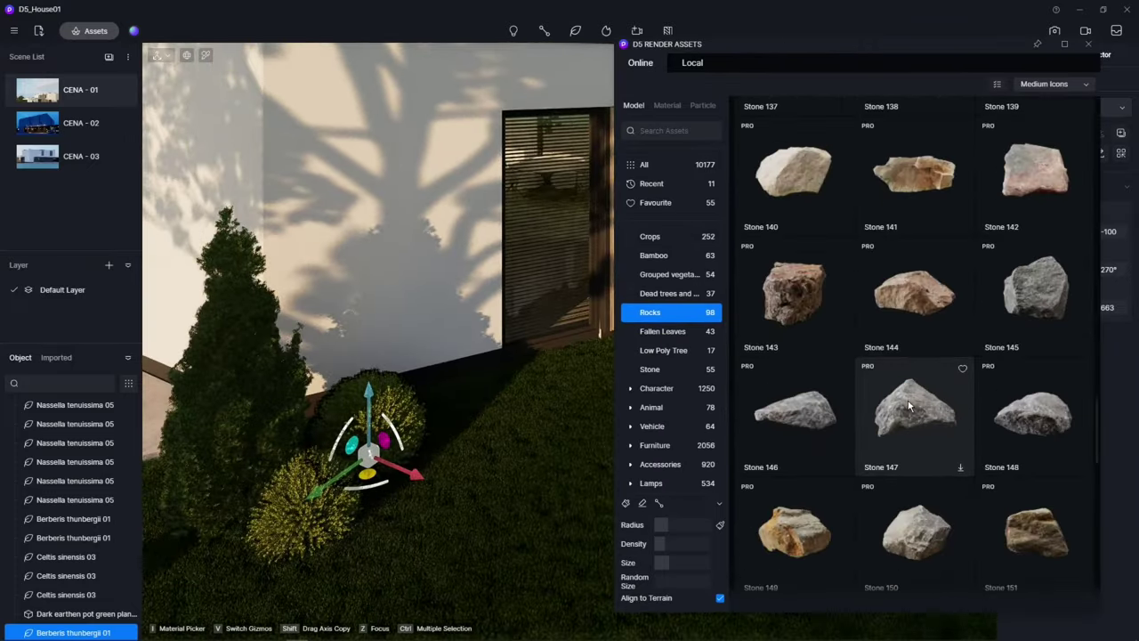
click(876, 414)
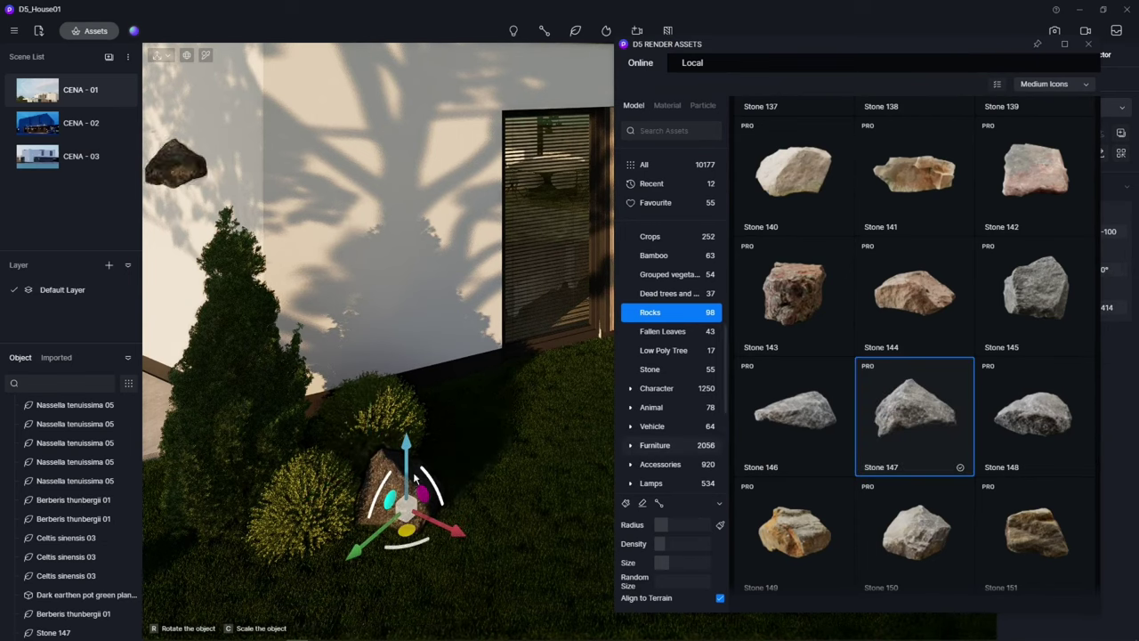
click(90, 97)
In Color Grading, lower the shadow tones' brightness and tint them with a warm hue
click(1063, 54)
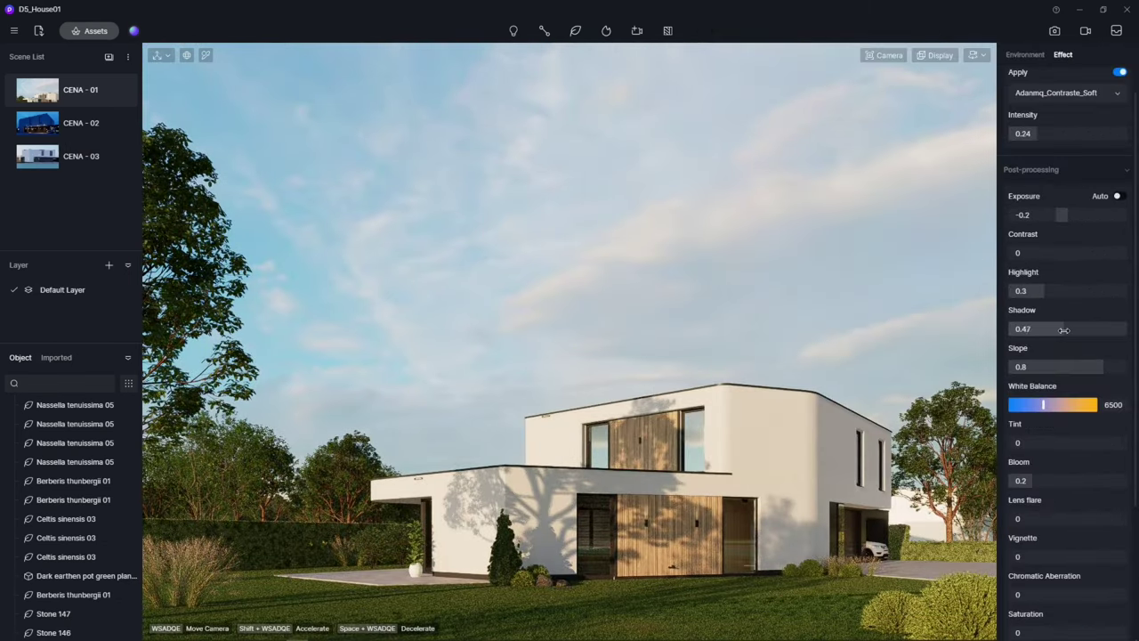
click(1015, 55)
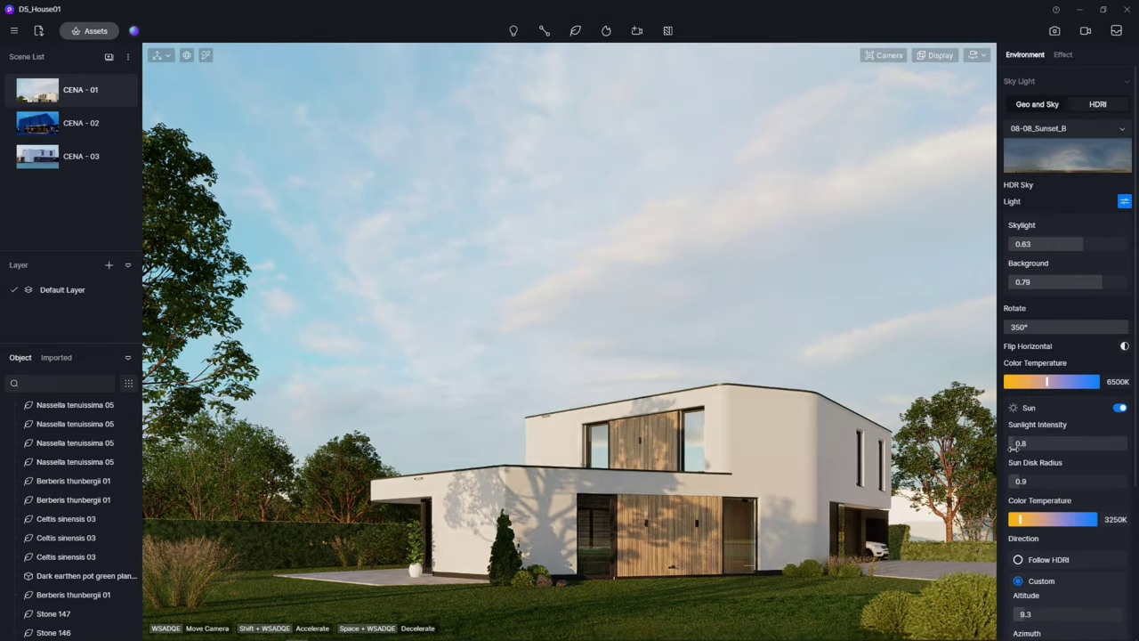
scroll(1056, 112, up, 1)
click(1064, 170)
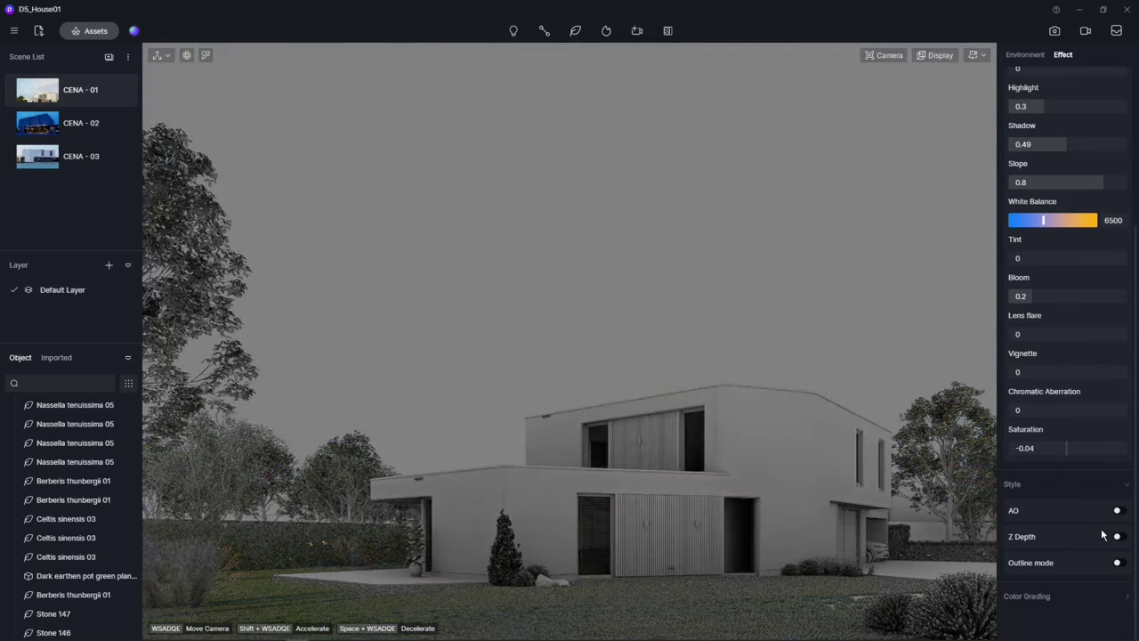
click(1027, 596)
scroll(1069, 498, down, 3)
scroll(1067, 569, down, 1)
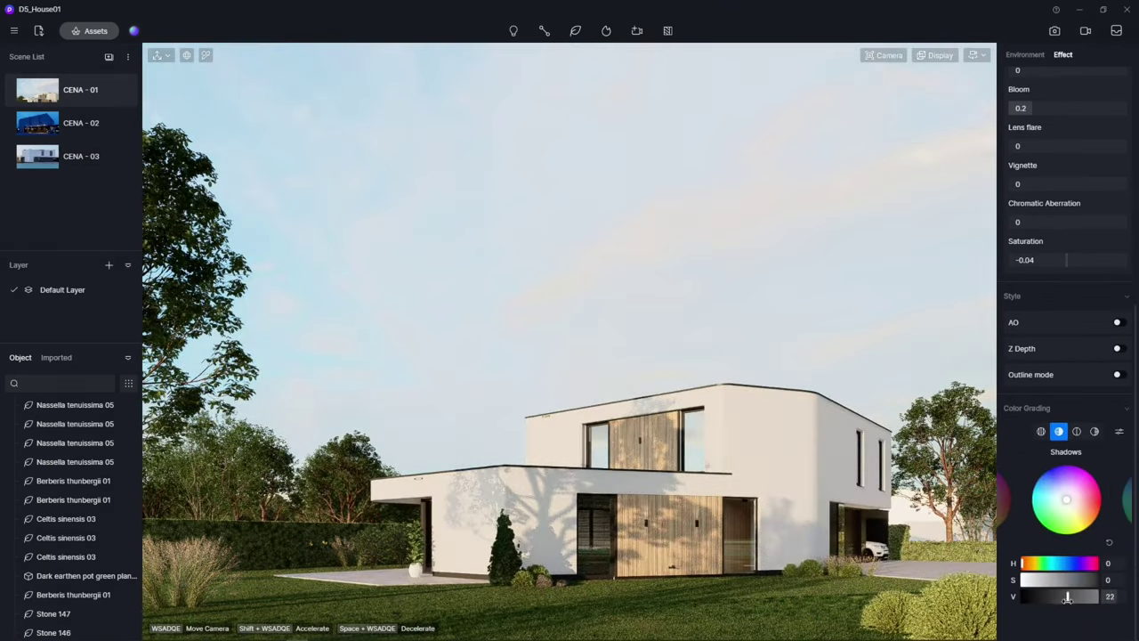
drag(1068, 599, 1061, 597)
click(1071, 507)
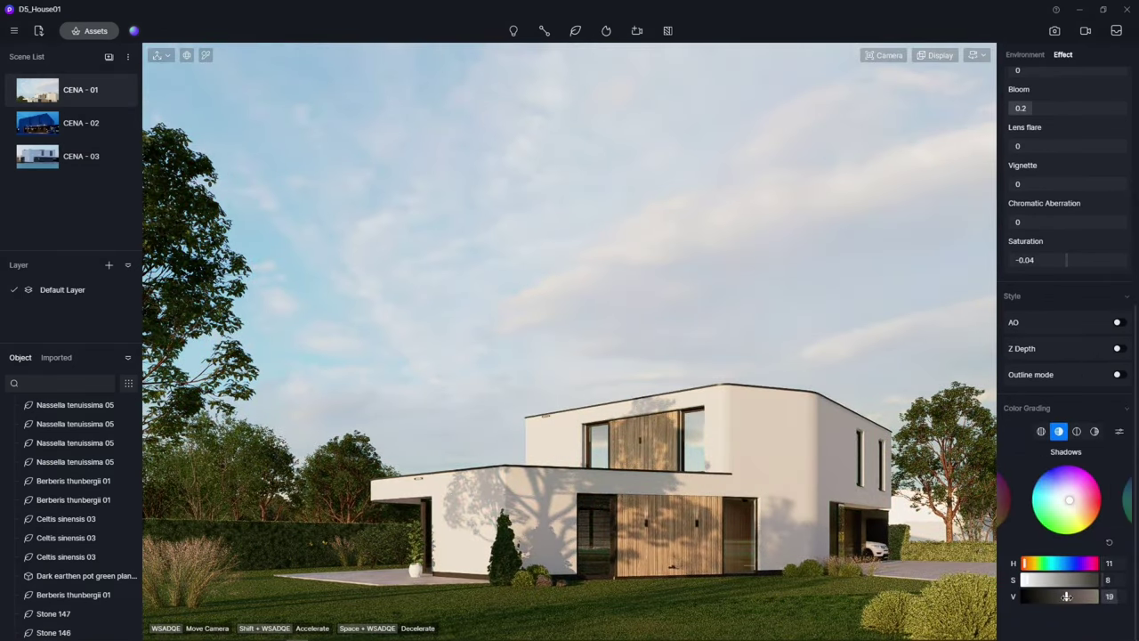
scroll(1051, 222, up, 8)
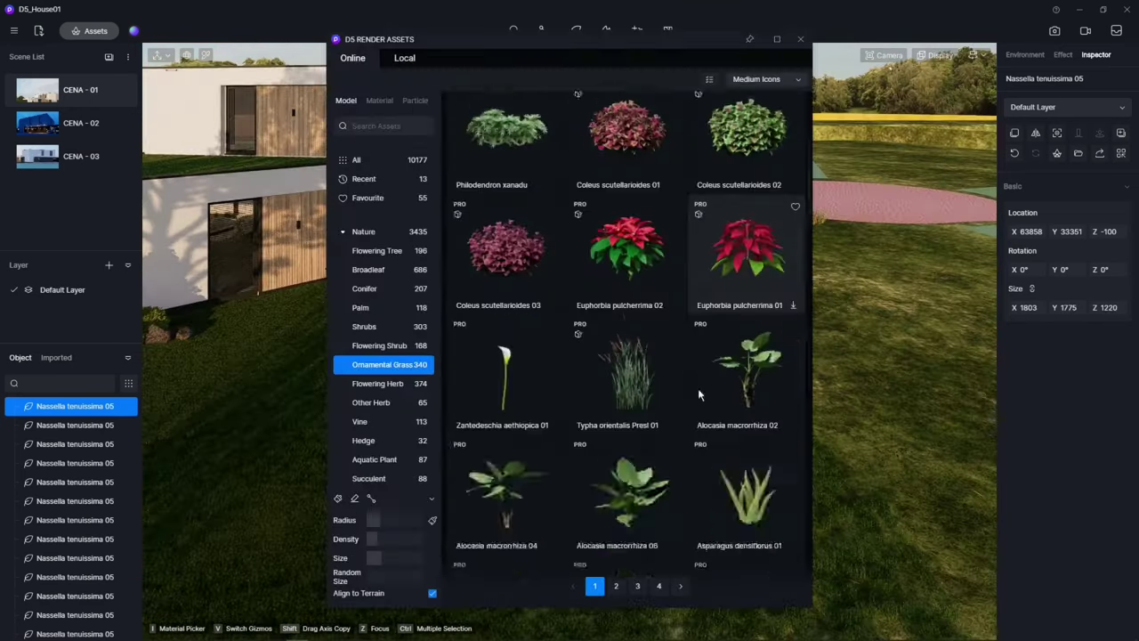
Place a Pennisetum setaceum 08 clump from page 3 of the ornamental grasses on the lawn
scroll(698, 389, down, 5)
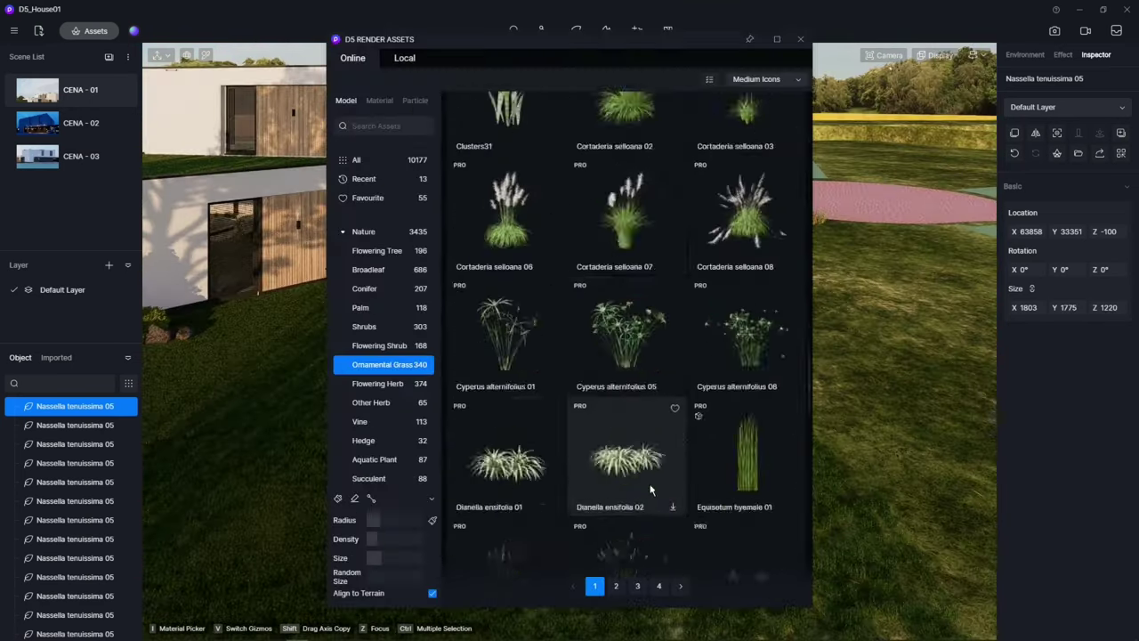
scroll(628, 499, down, 5)
click(616, 586)
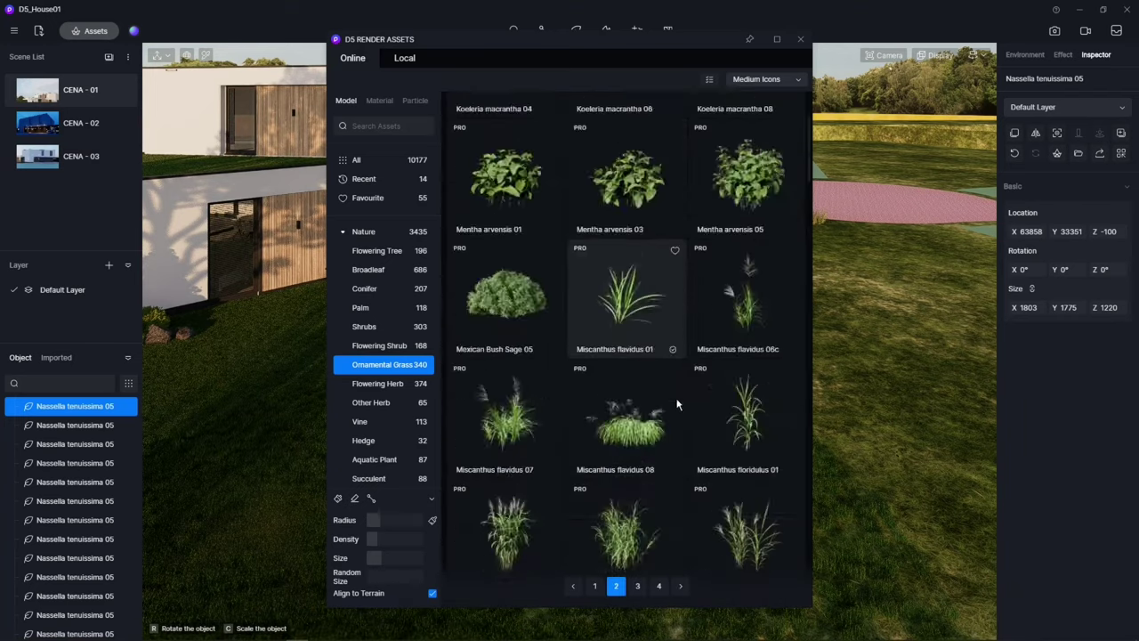
scroll(677, 418, down, 5)
scroll(667, 421, down, 5)
click(637, 586)
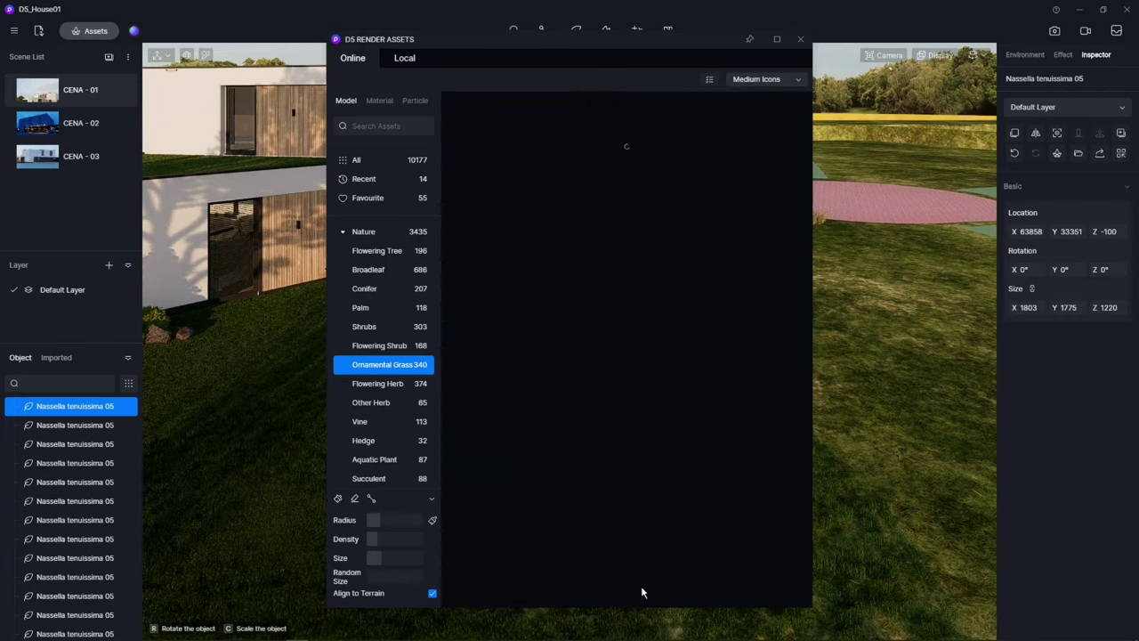
scroll(626, 540, down, 5)
scroll(586, 324, down, 5)
scroll(587, 323, down, 5)
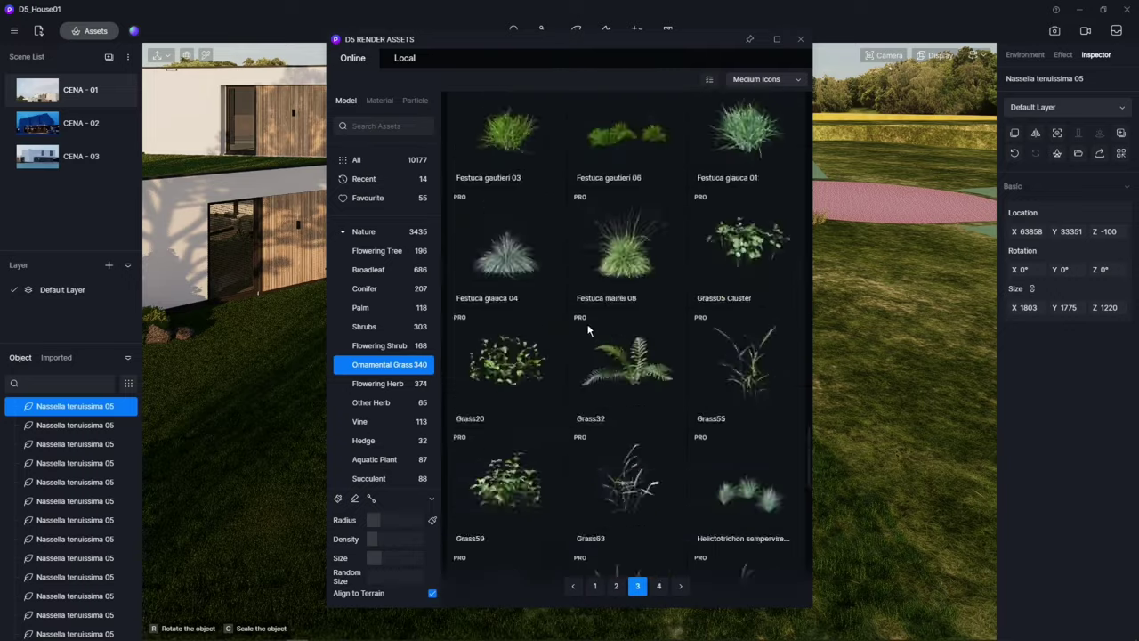
scroll(588, 330, down, 5)
scroll(587, 330, up, 1)
drag(600, 50, 802, 107)
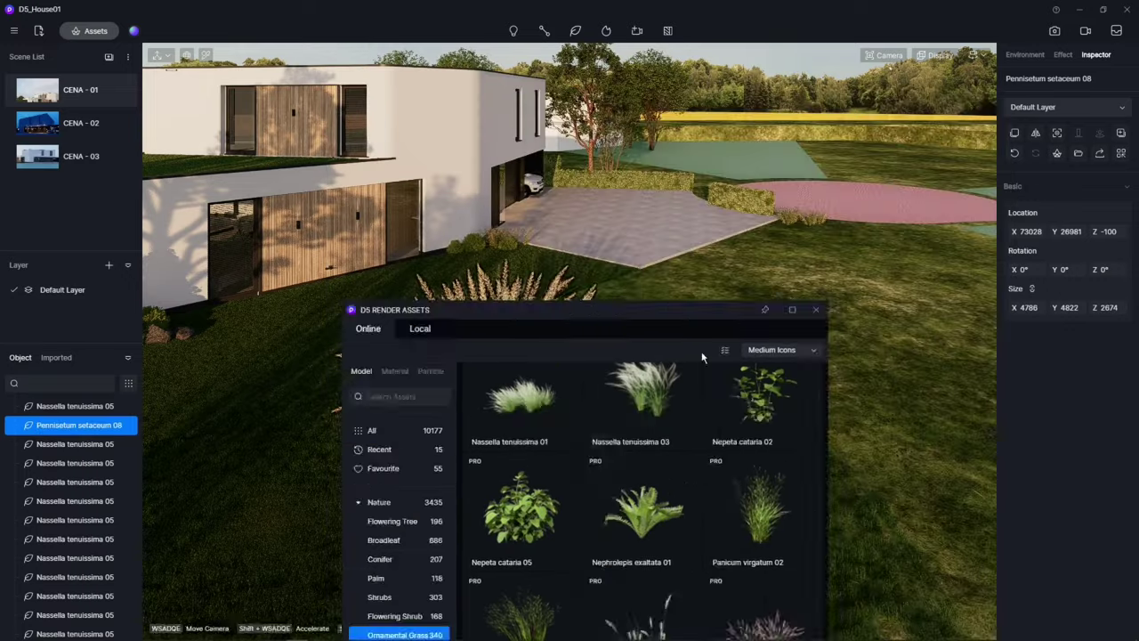
click(500, 445)
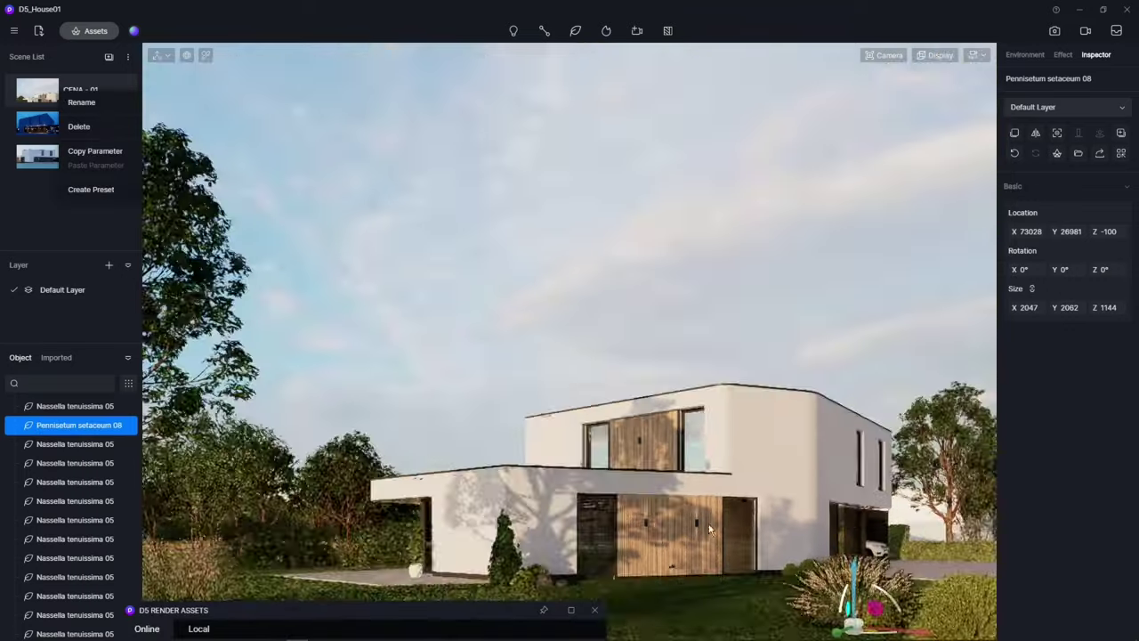
key(f)
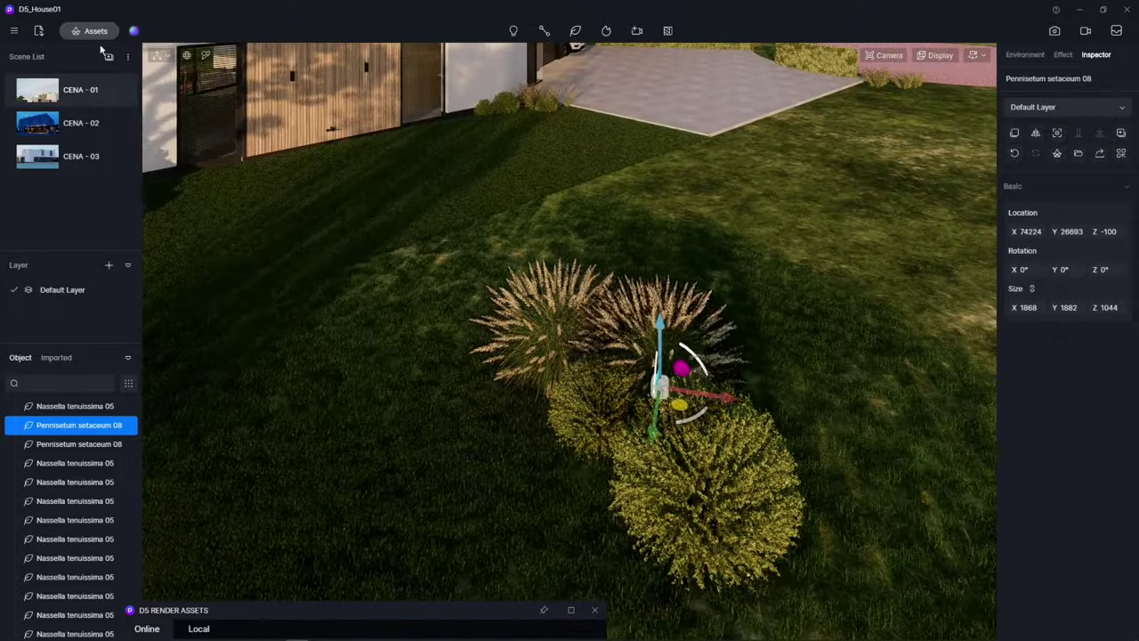
Drop a Foliage 04 fallen-leaf cluster on the lawn and focus on it
click(80, 89)
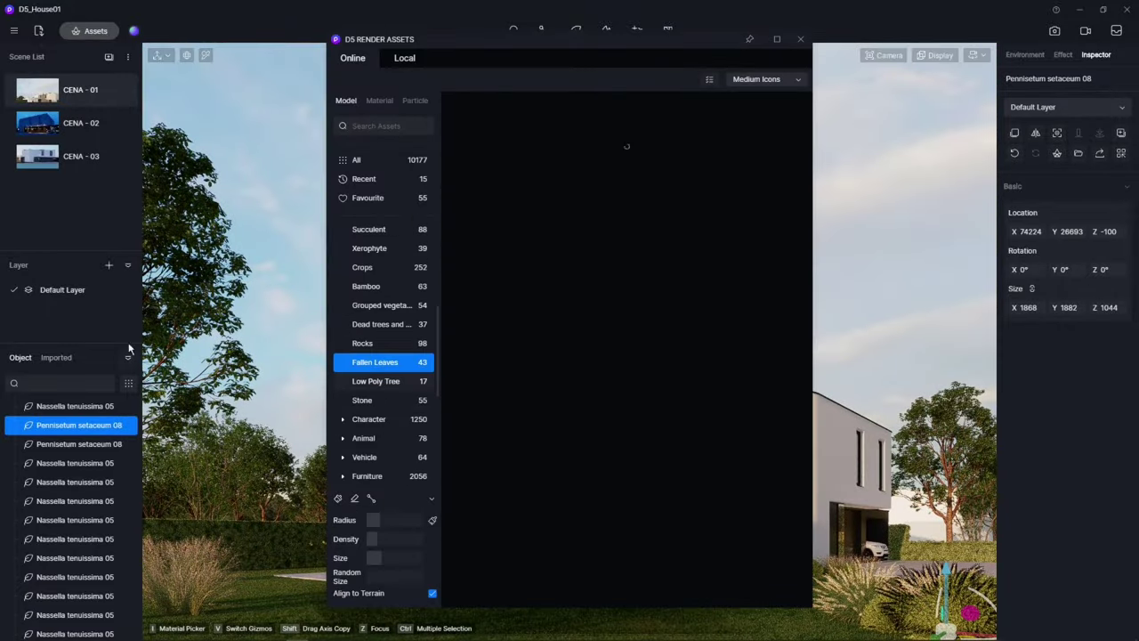
right_click(58, 309)
click(694, 408)
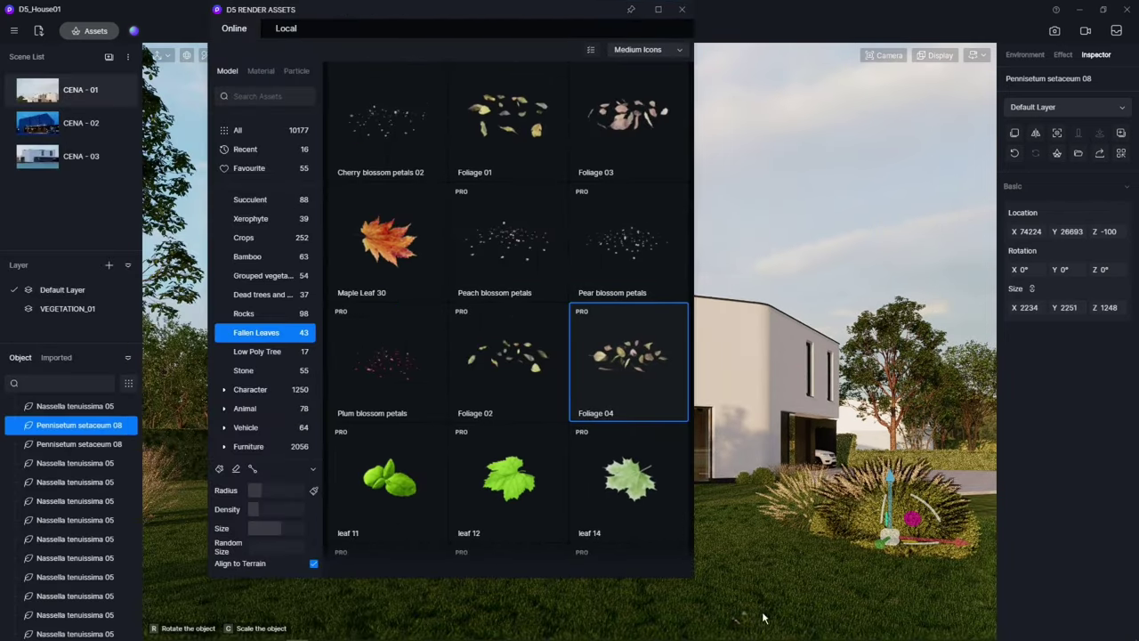
click(744, 575)
right_drag(744, 574, 789, 620)
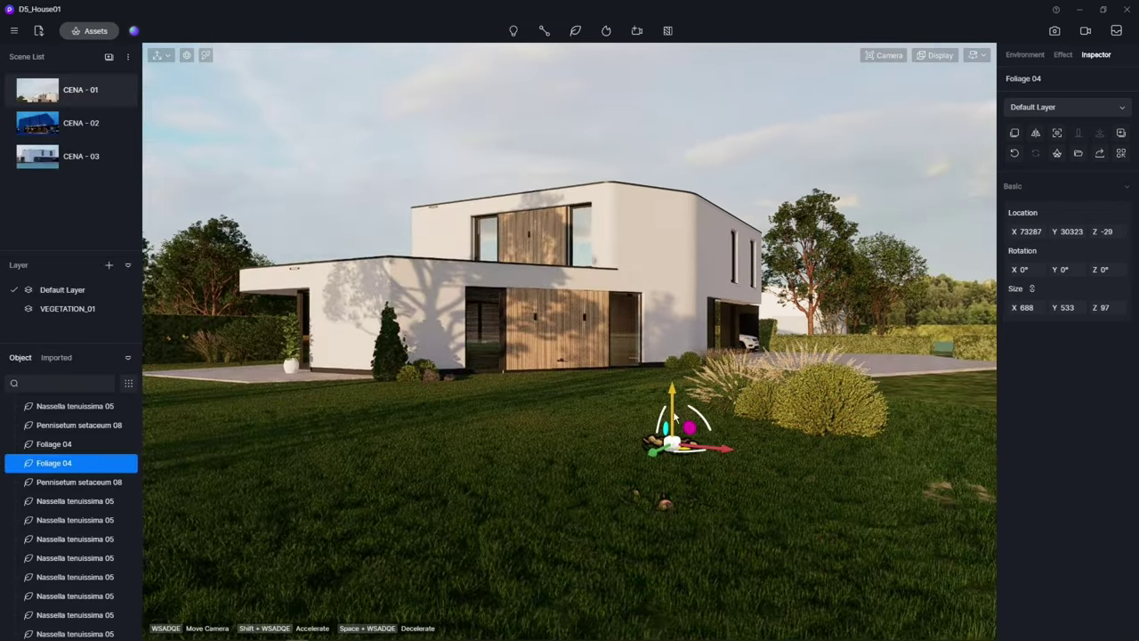
key(z)
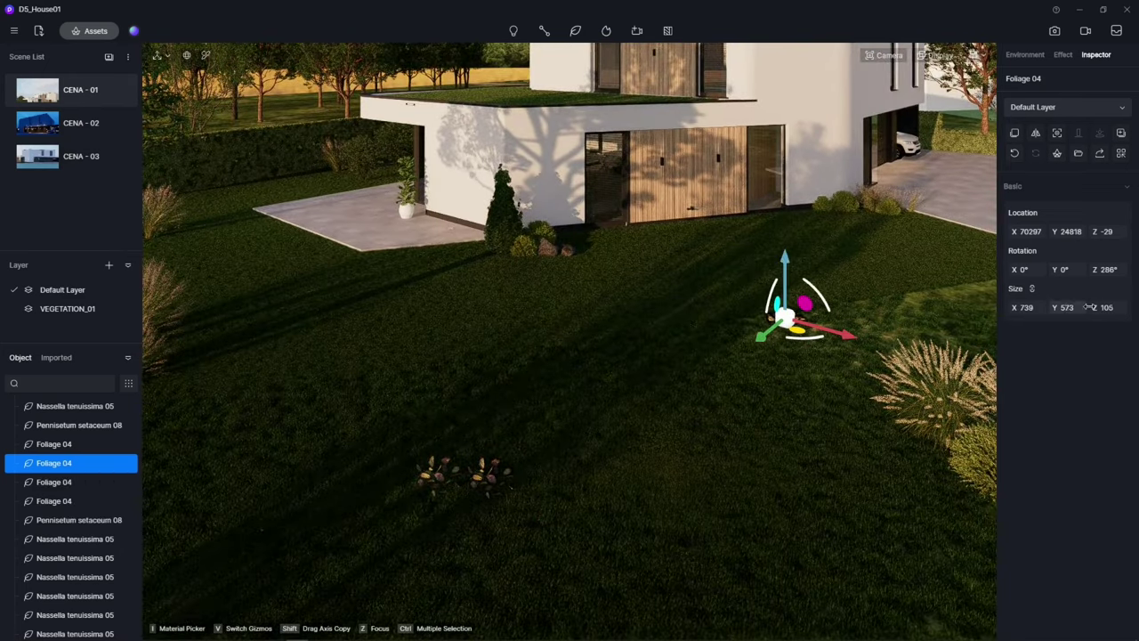
right_click(89, 105)
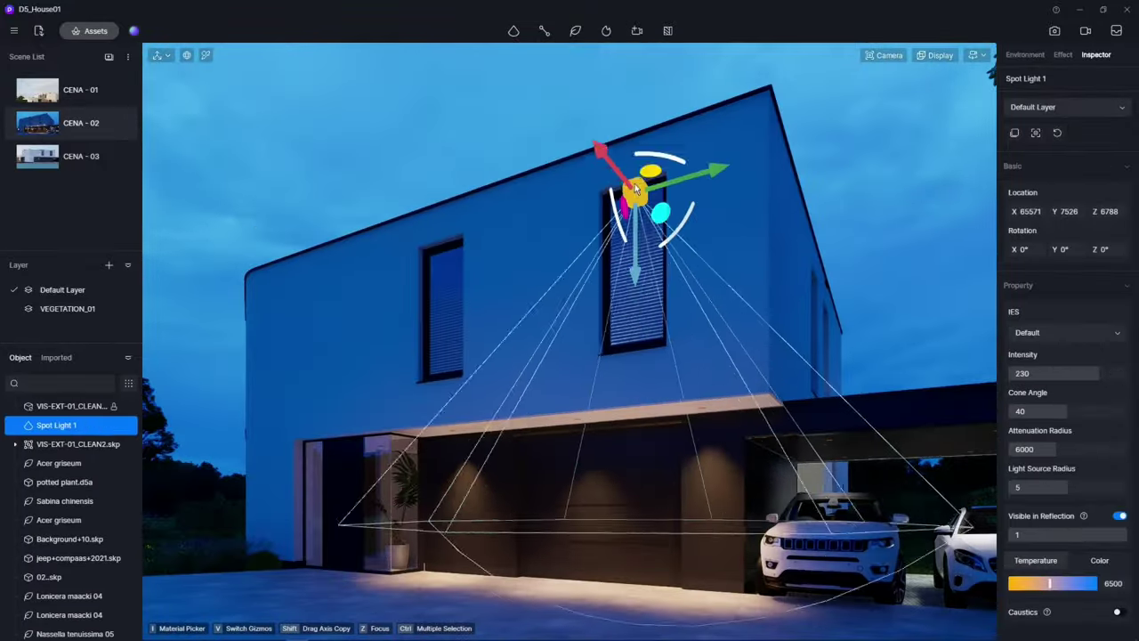
Duplicate the wall's Spot Light 1 and move the copy to the lower window
key(z)
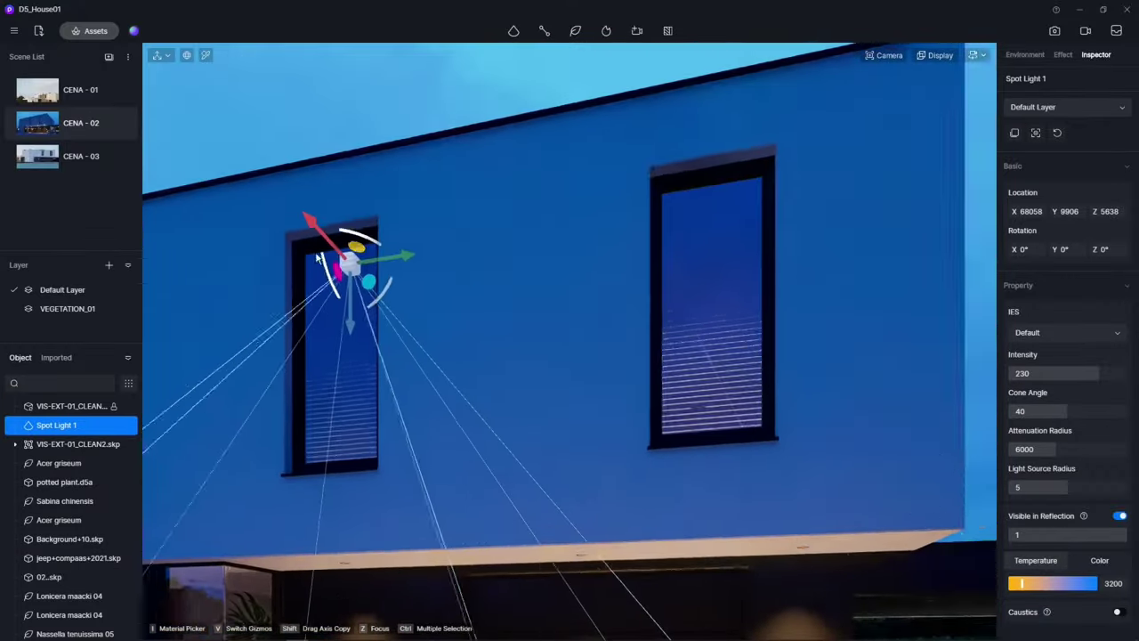
key(ctrl+v)
key(z)
Load the concrete texture as the exterior wall material's roughness map
scroll(664, 416, up, 5)
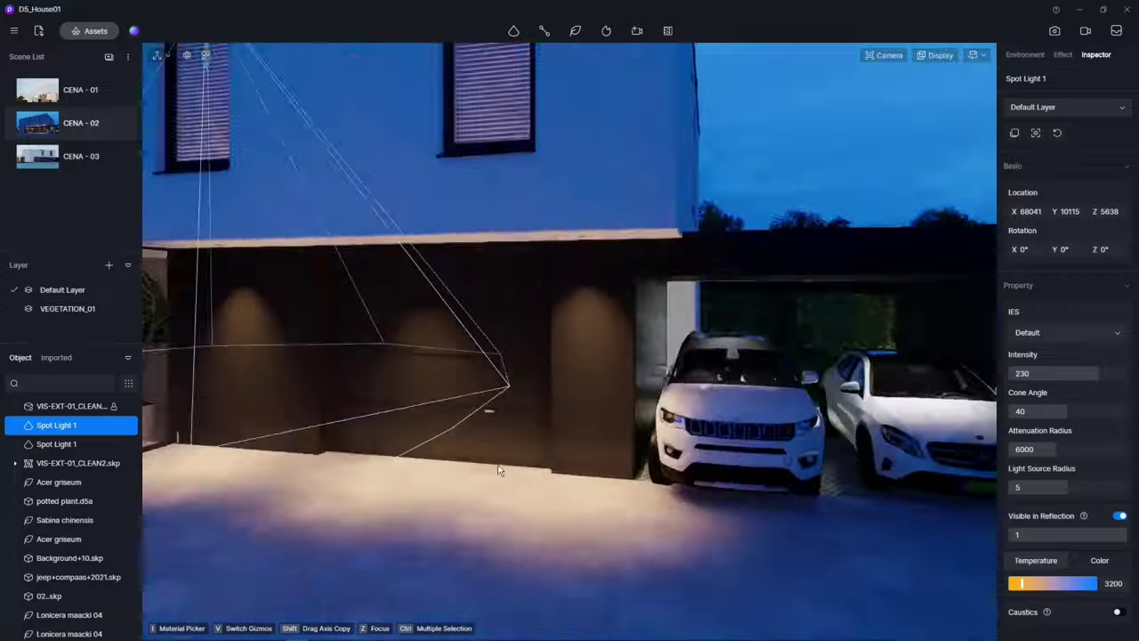
scroll(635, 239, up, 3)
click(636, 240)
scroll(813, 396, up, 3)
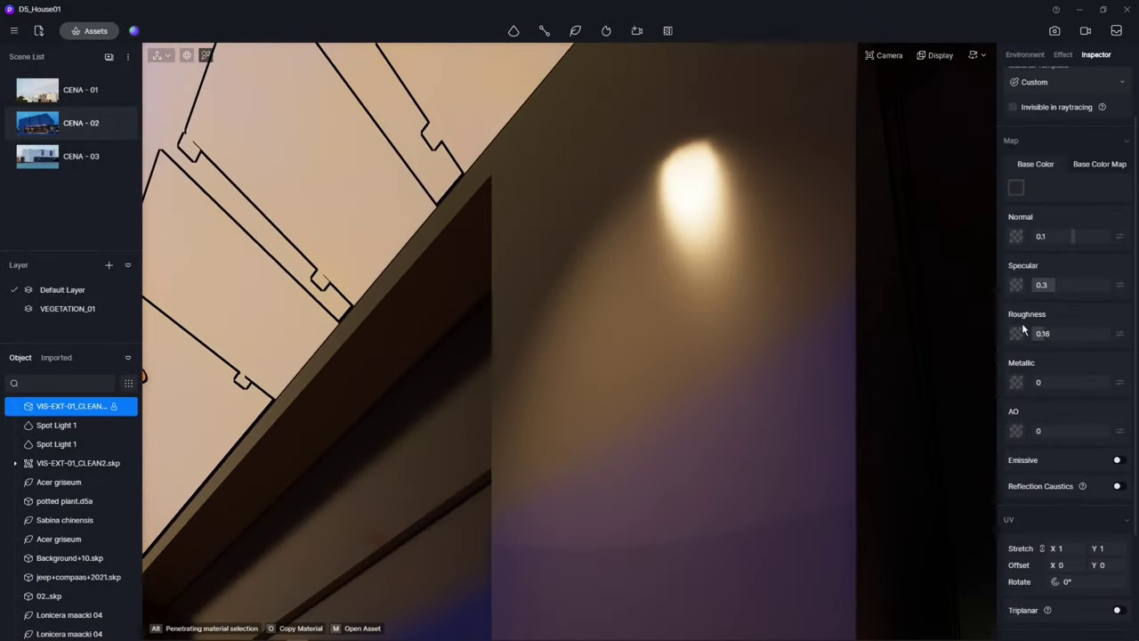
click(1016, 330)
double_click(514, 354)
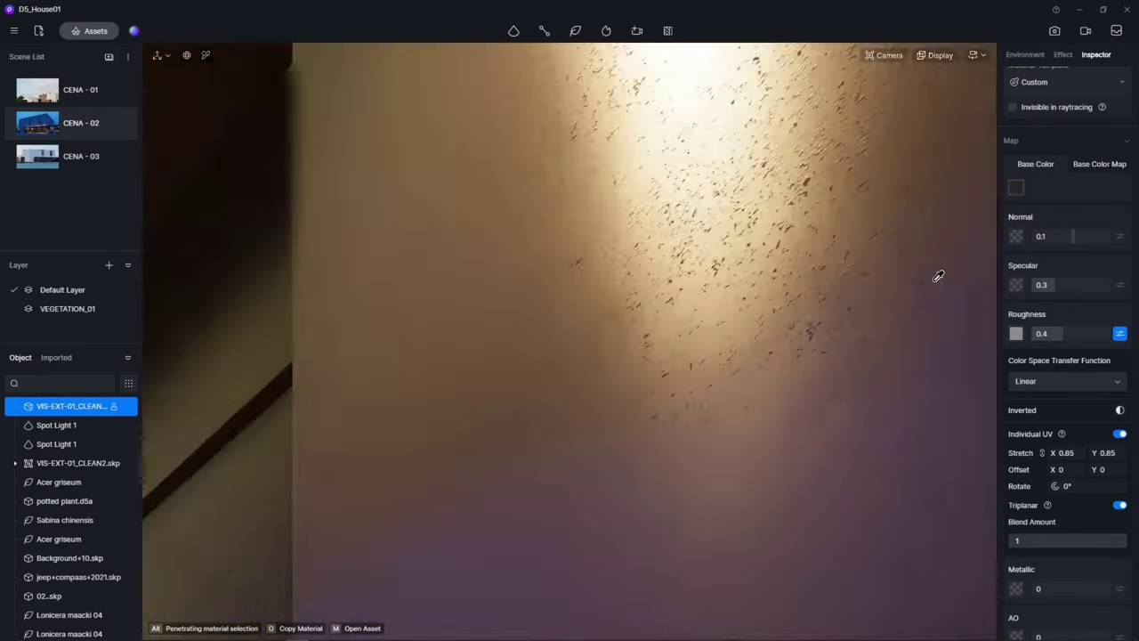
Load a texture from a Roughness and bump maps subfolder into another map slot
click(1016, 285)
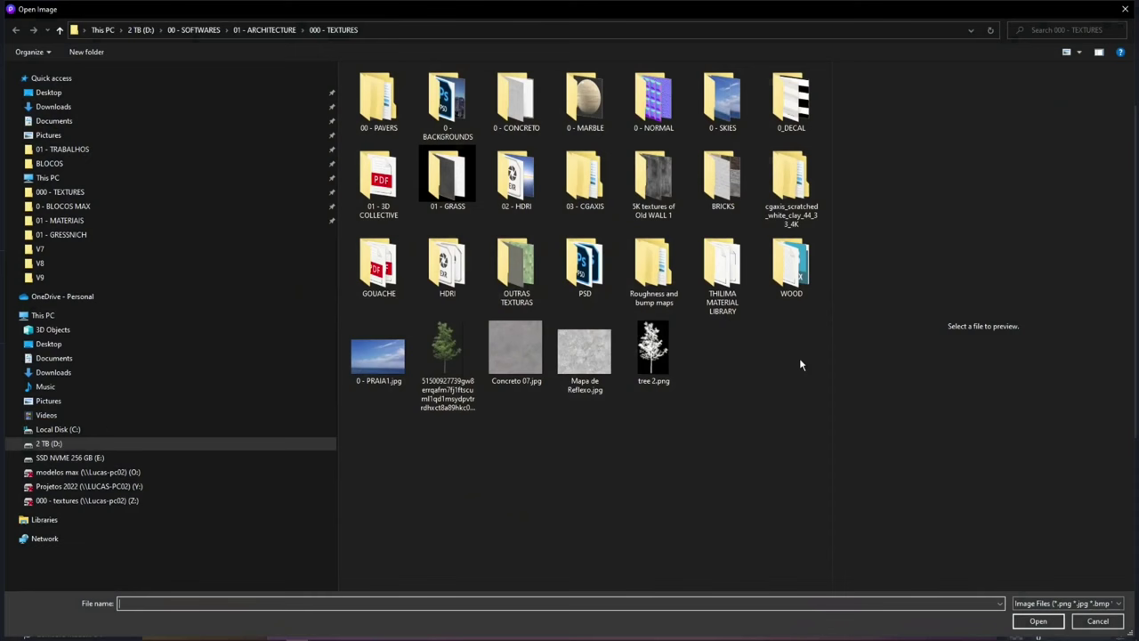
double_click(654, 265)
double_click(391, 86)
double_click(791, 173)
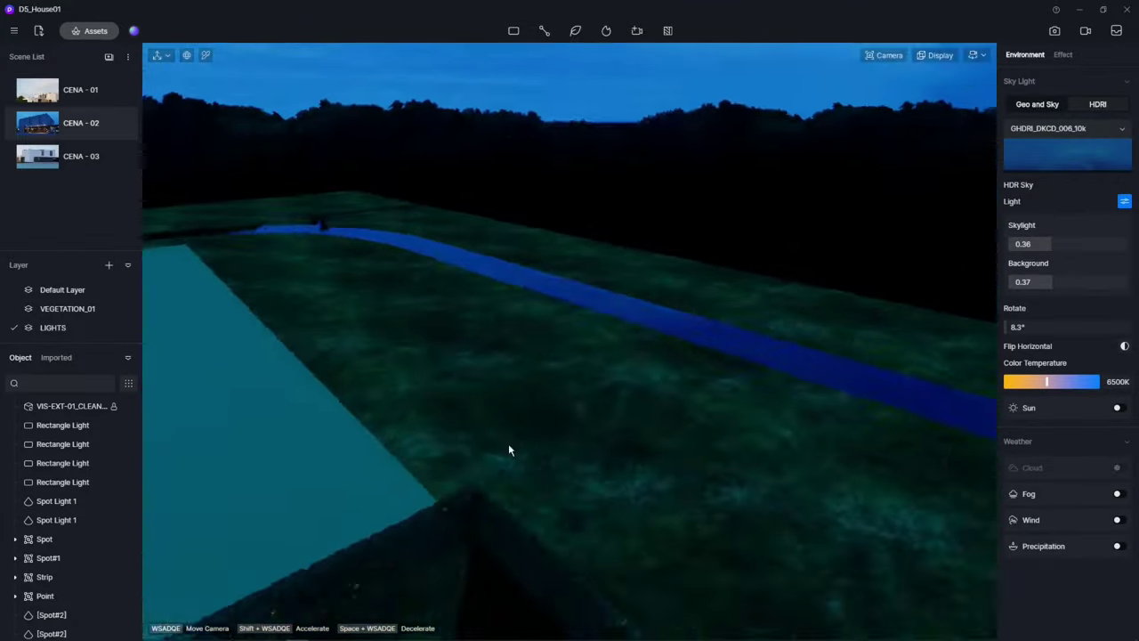
Move Spot Light 3 beside the tree trunk and pull the camera back from it
click(501, 243)
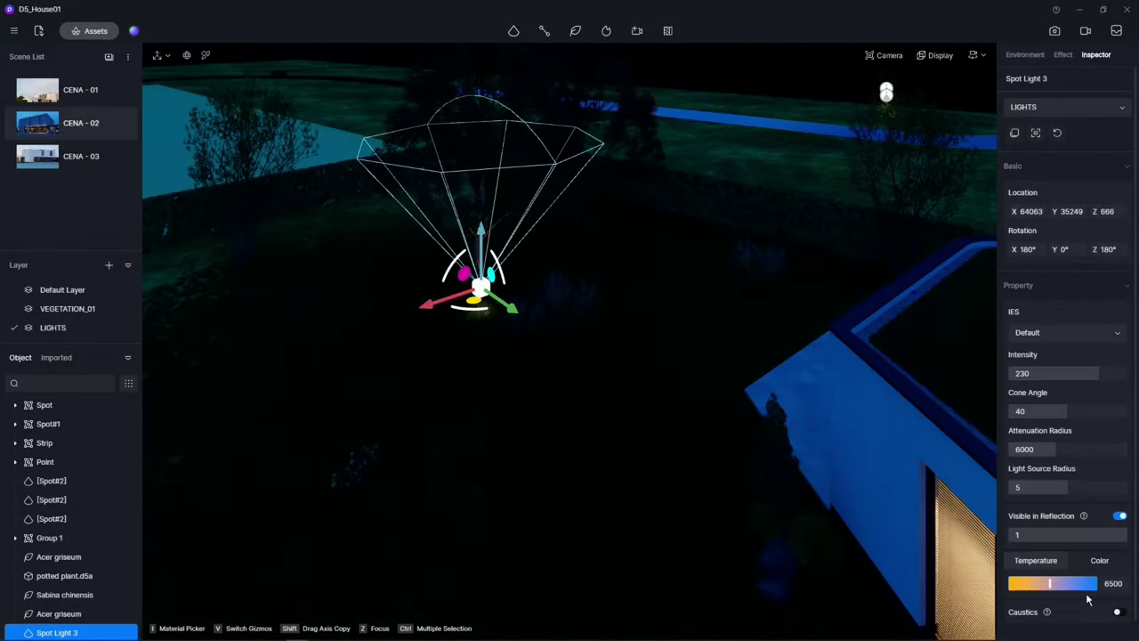
drag(670, 242, 464, 318)
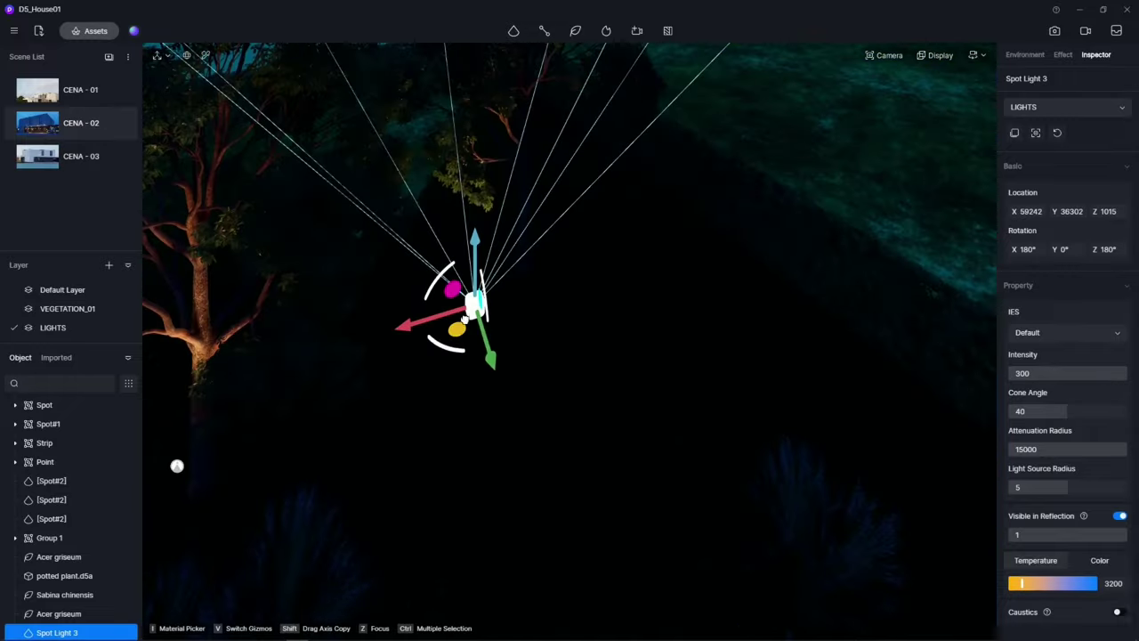
right_drag(525, 252, 138, 213)
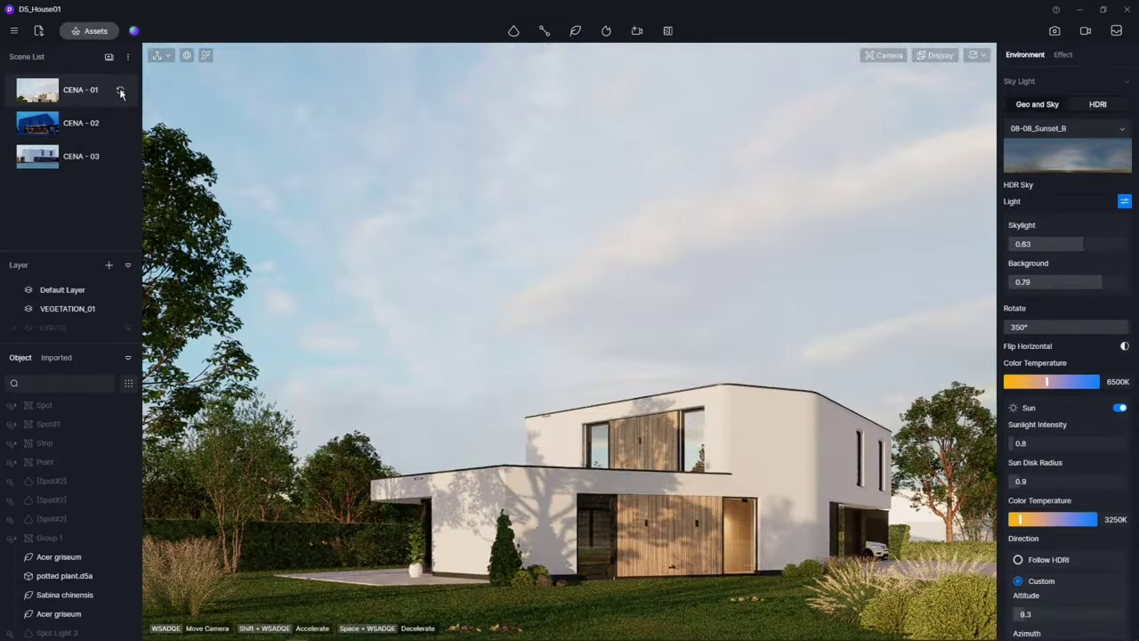
Select the Acer griseum tree, switch to CENA - 03, and make the sun follow the rotated HDRI sky
click(128, 614)
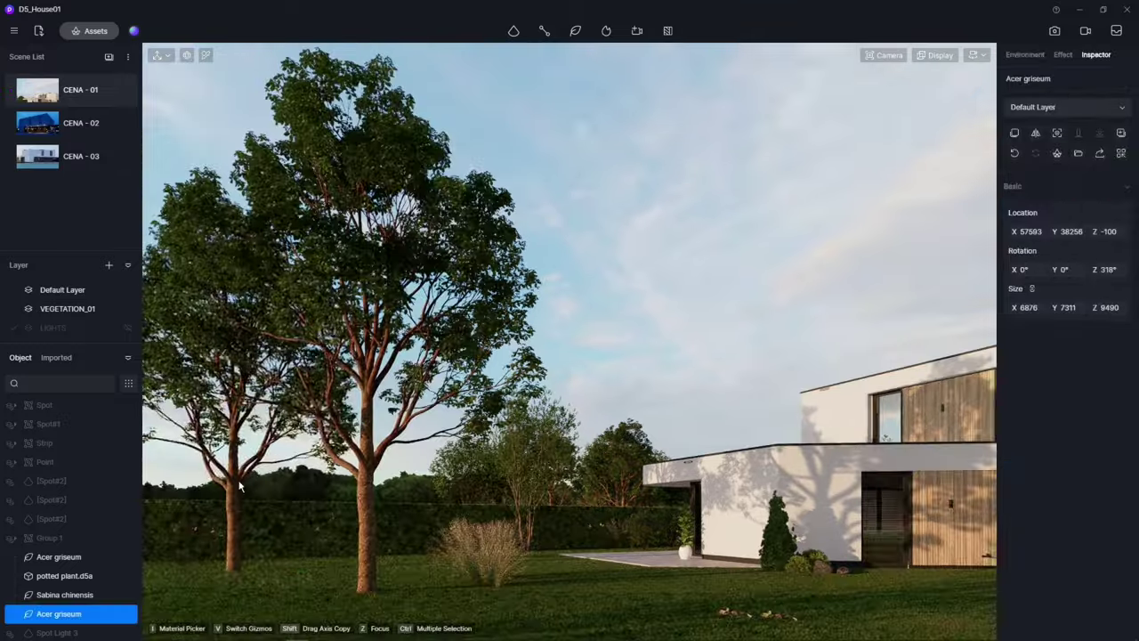
click(49, 163)
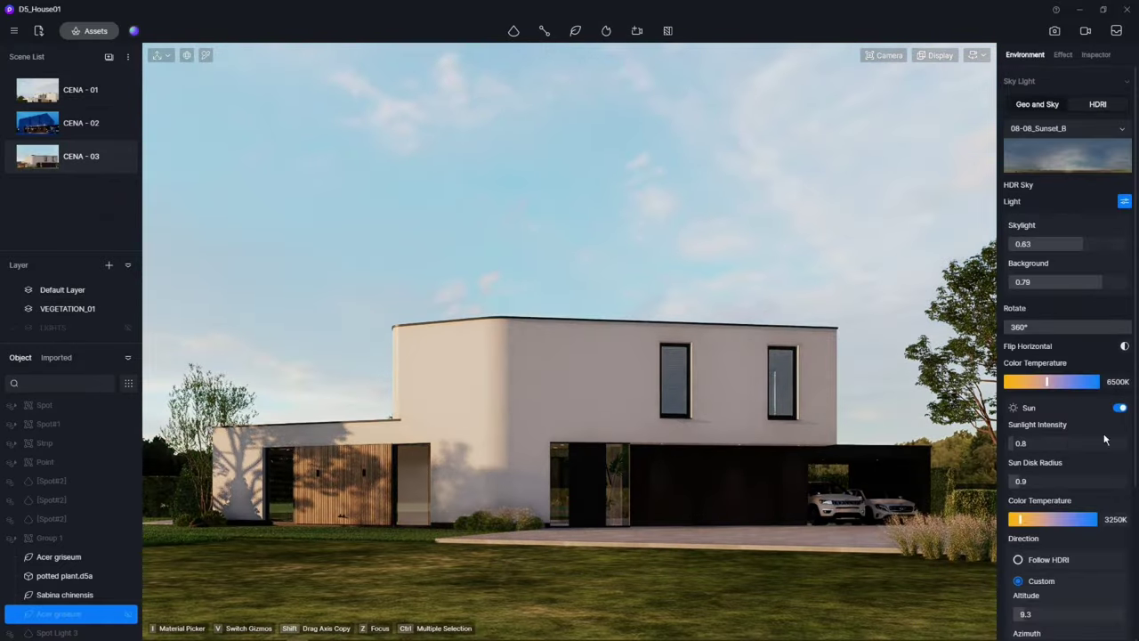
scroll(1091, 316, down, 2)
click(1018, 453)
drag(1032, 219, 1053, 220)
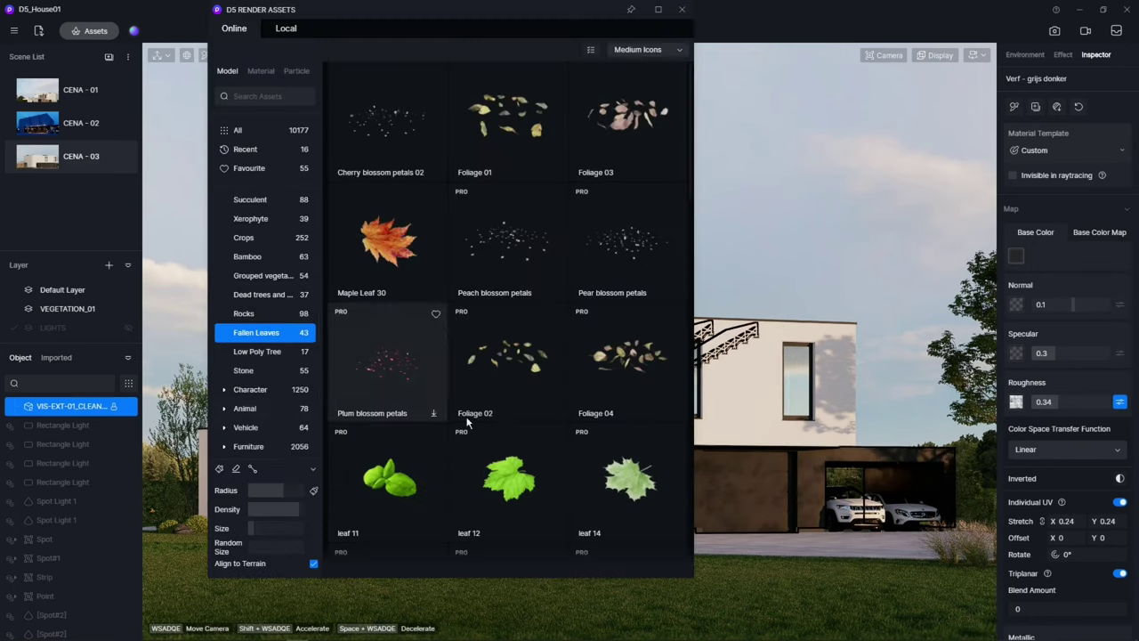
Add Melastoma affine 09 flowering shrubs to the garden
scroll(265, 302, up, 2)
click(256, 281)
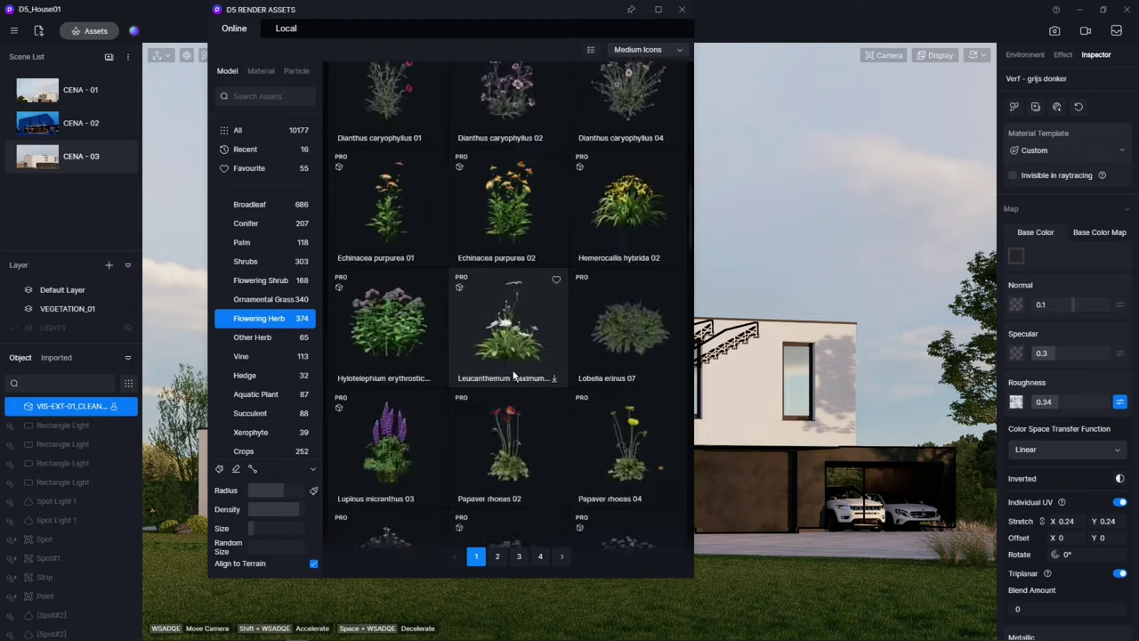
scroll(506, 353, down, 5)
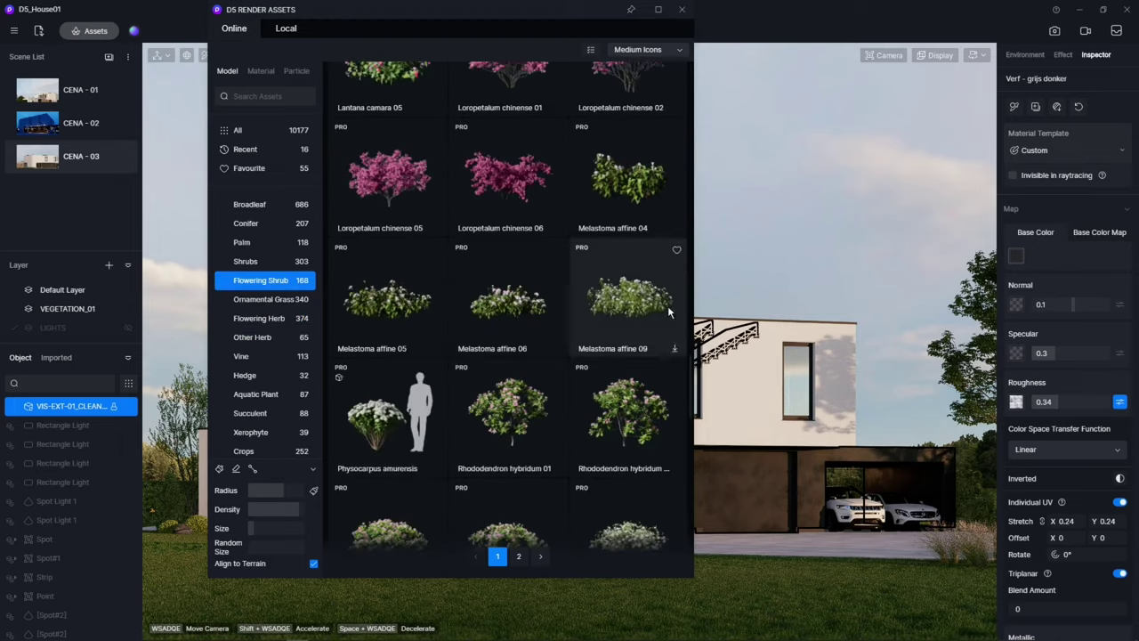
click(190, 614)
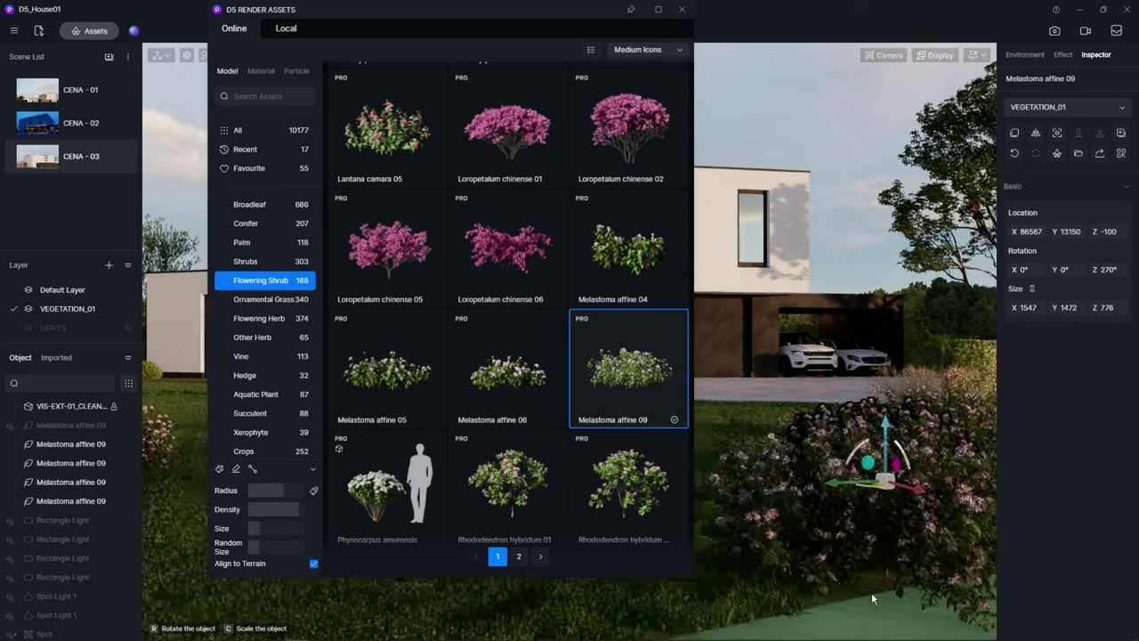
Return to the CENA - 03 view and place Cortaderia pampas grass in the garden
scroll(525, 377, down, 5)
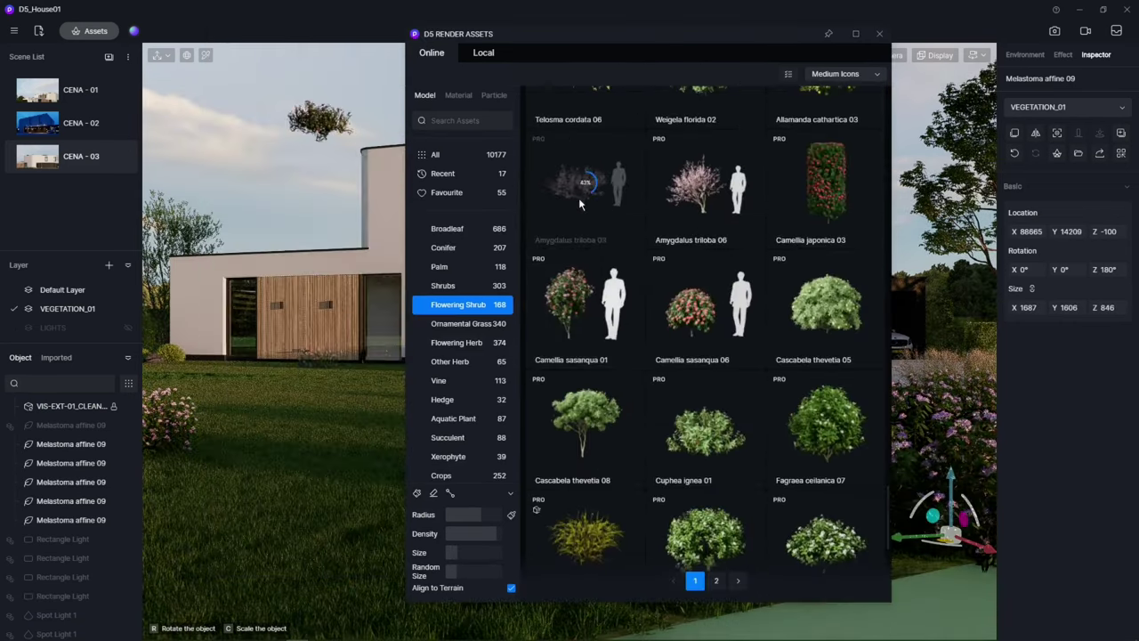
right_click(78, 176)
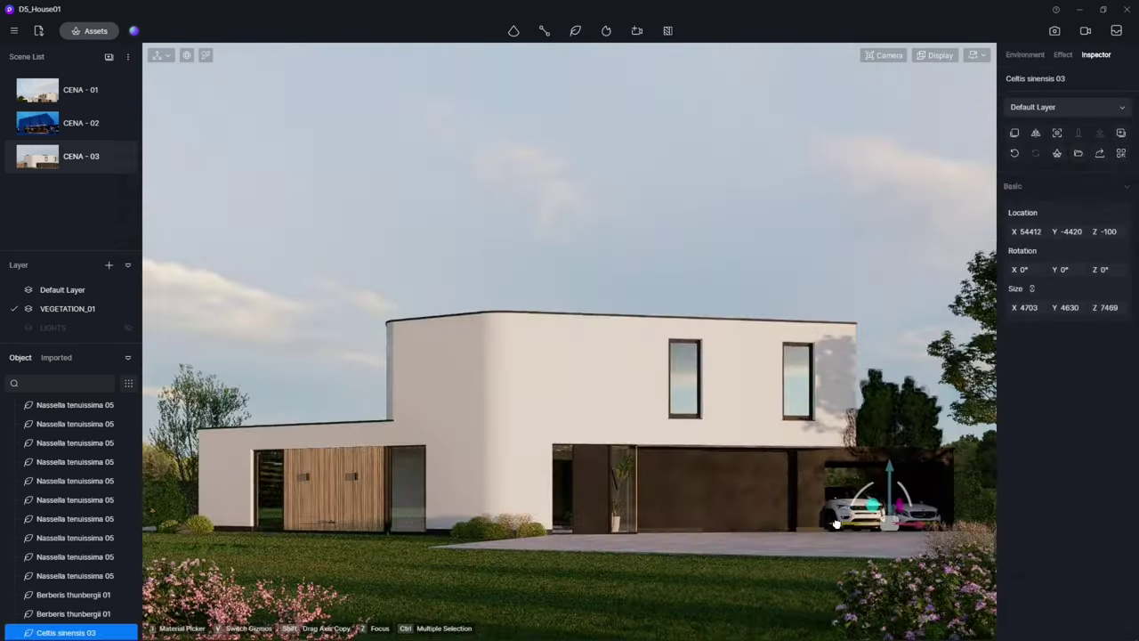
click(353, 247)
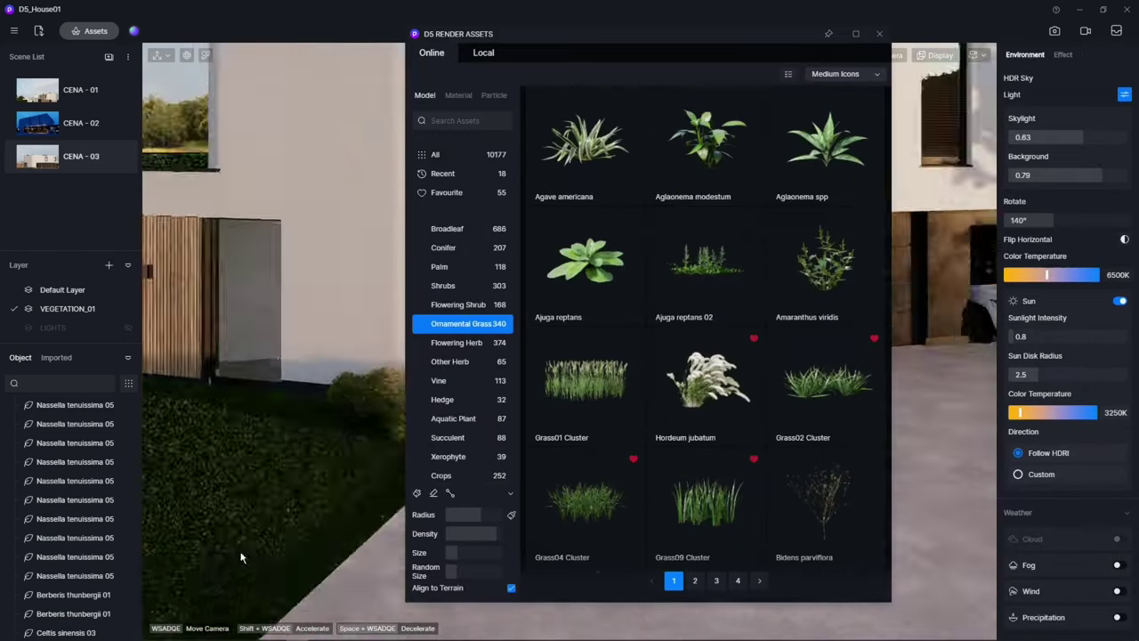
scroll(688, 481, down, 5)
scroll(688, 482, down, 5)
scroll(641, 383, down, 5)
click(587, 205)
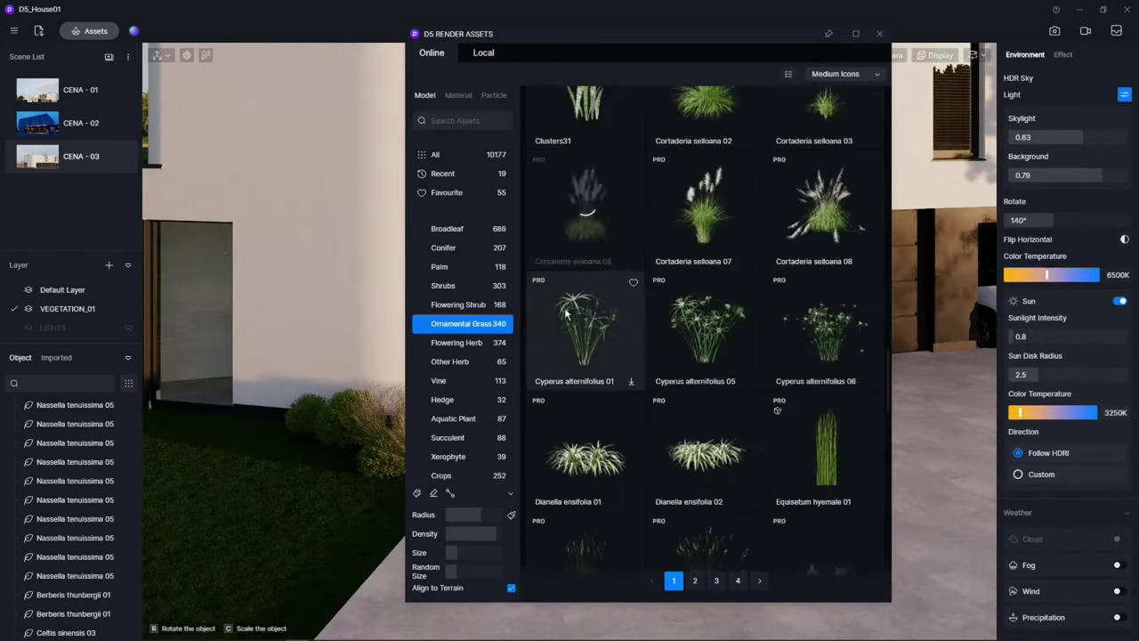
click(276, 436)
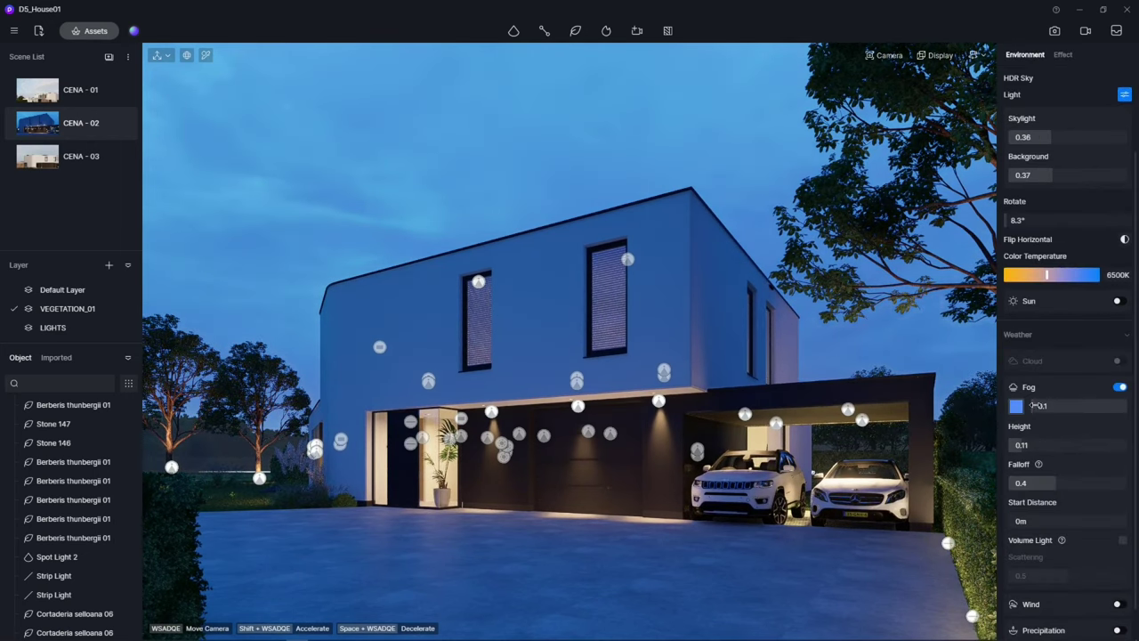
Lower the fog density to 0.09 and enable precipitation with puddles at 0.34
drag(1035, 405, 1033, 407)
click(1120, 592)
scroll(1120, 592, down, 2)
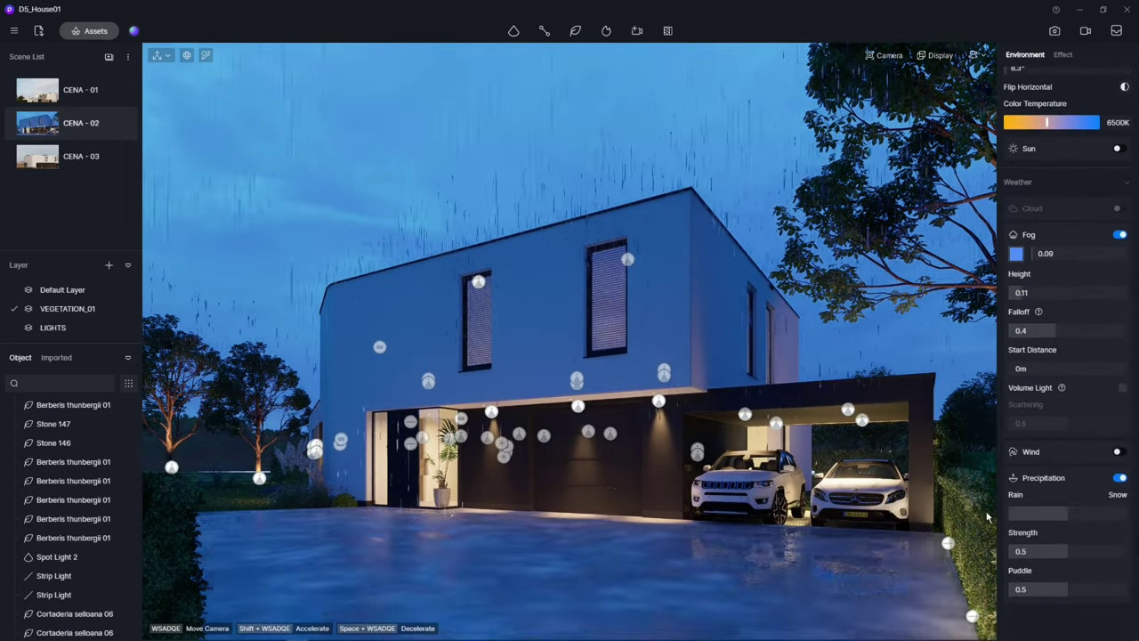
drag(1014, 589, 1051, 595)
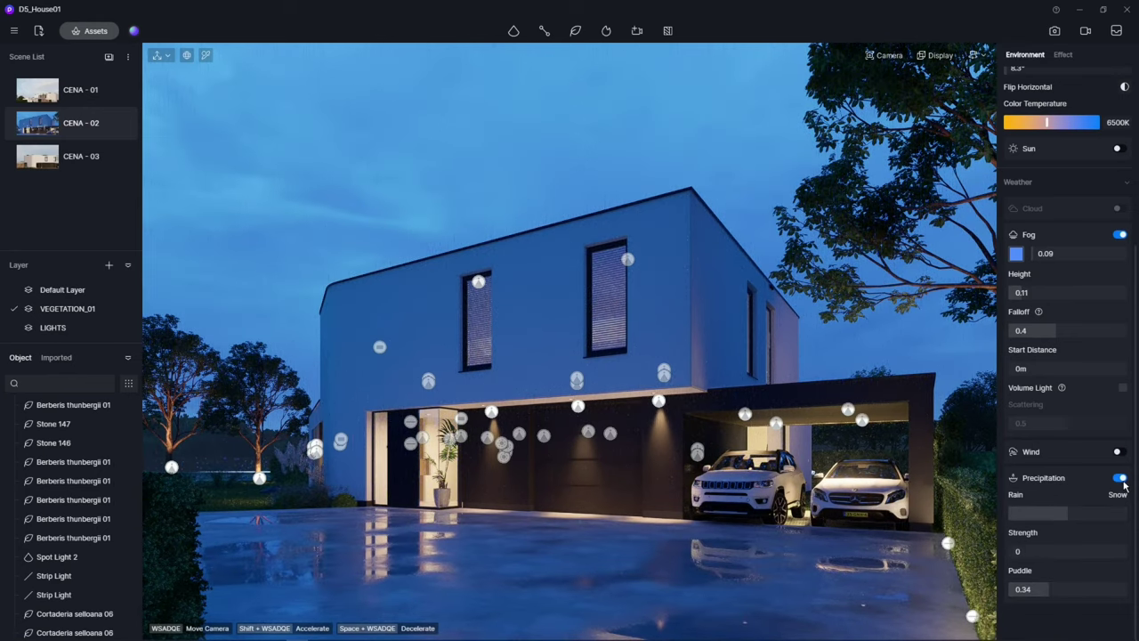
Frame the model, return to CENA - 02, and pick the driveway floor material
key(z)
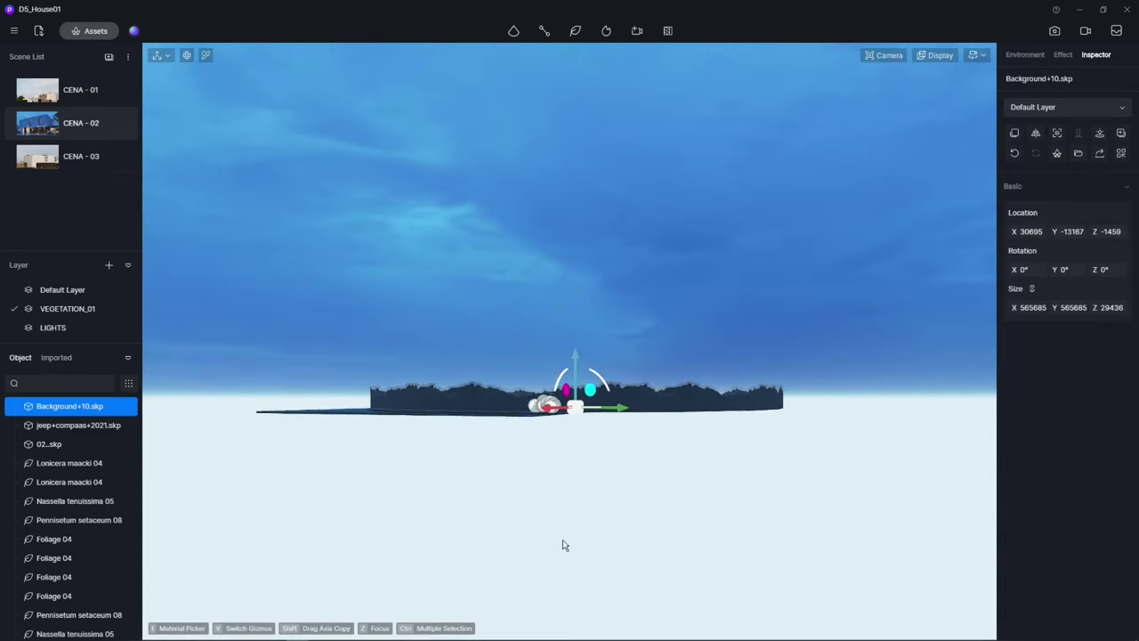
click(86, 135)
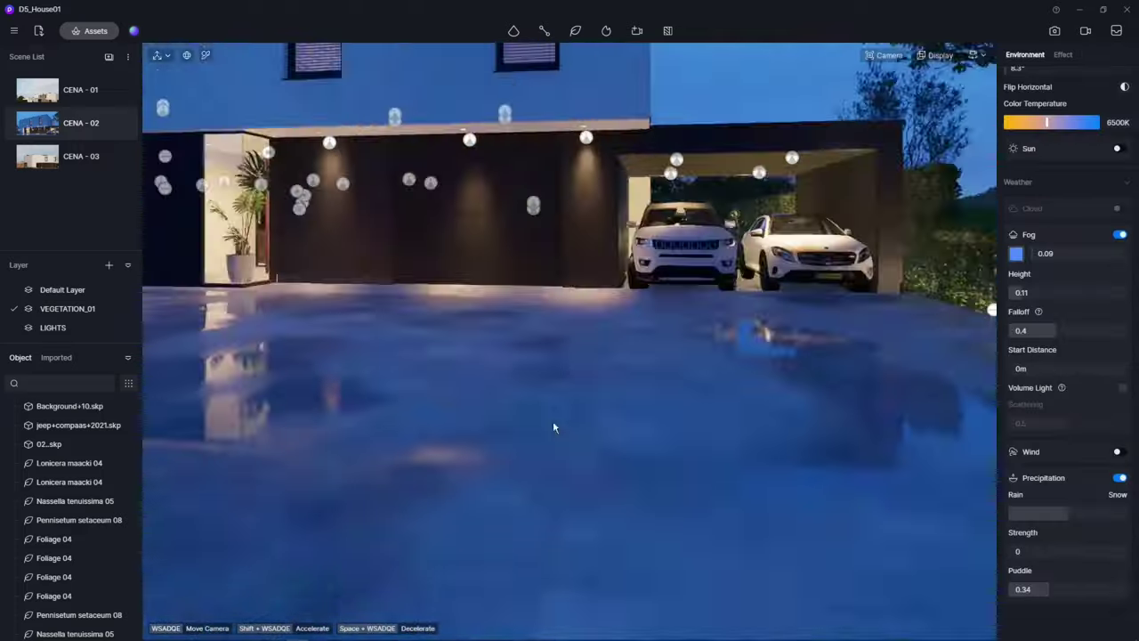
click(553, 421)
click(89, 31)
Search materials for 'concrete' and apply Concrete wall panels 04 to the driveway floor
click(459, 95)
click(461, 116)
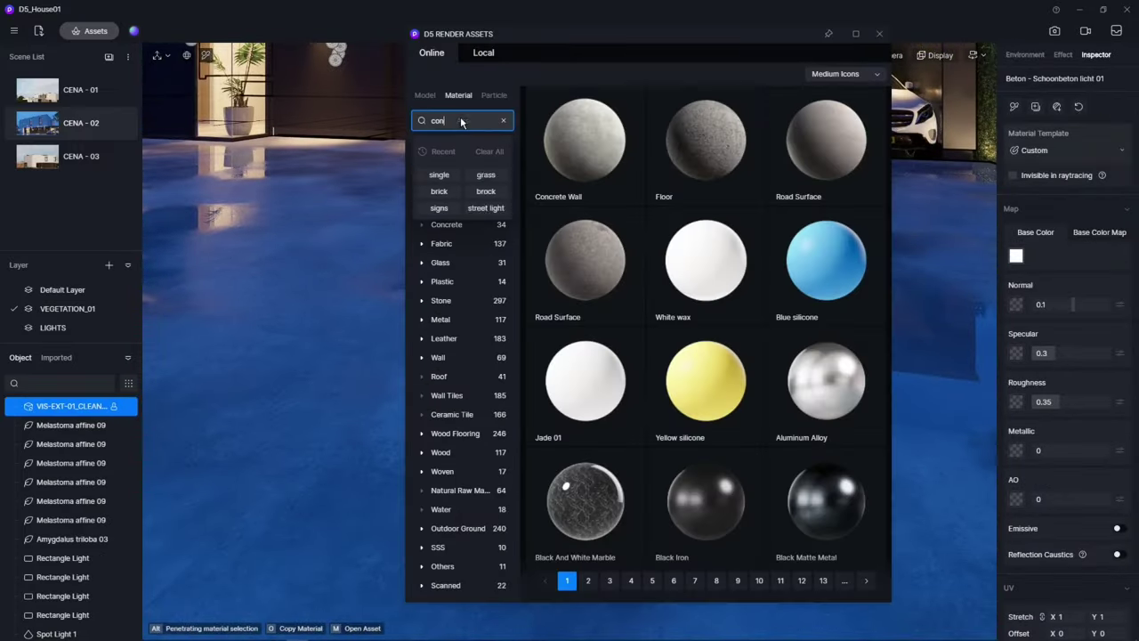
text(concrete)
scroll(710, 333, down, 2)
scroll(711, 334, down, 3)
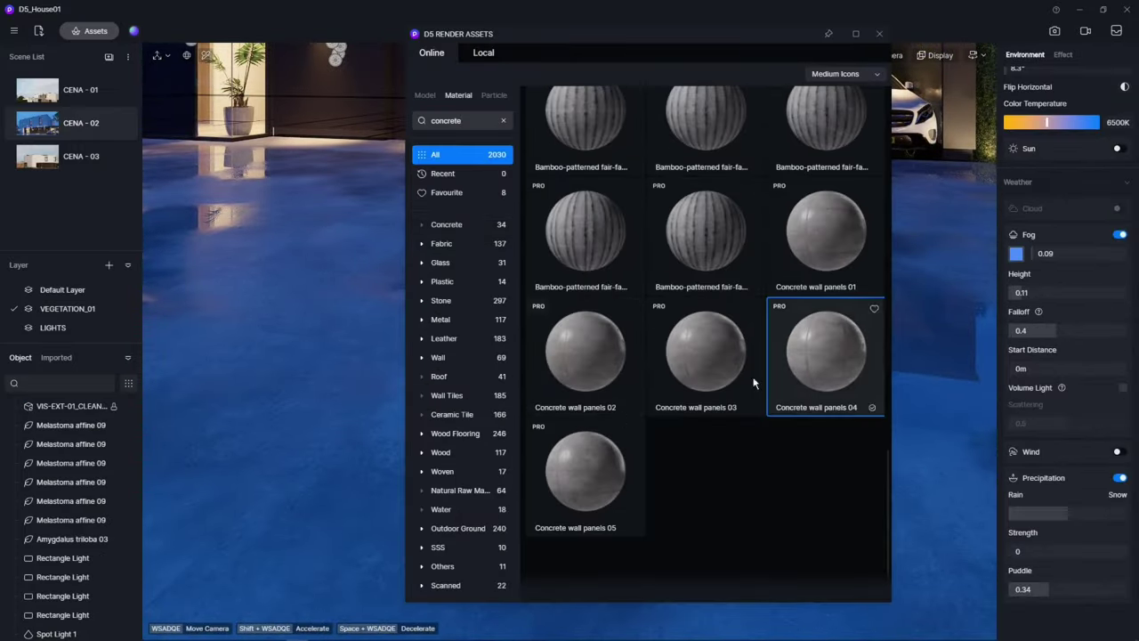
drag(831, 359, 312, 356)
Set the concrete floor's base colour value to 19 and switch to the daytime CENA - 01 view
click(880, 33)
click(1015, 232)
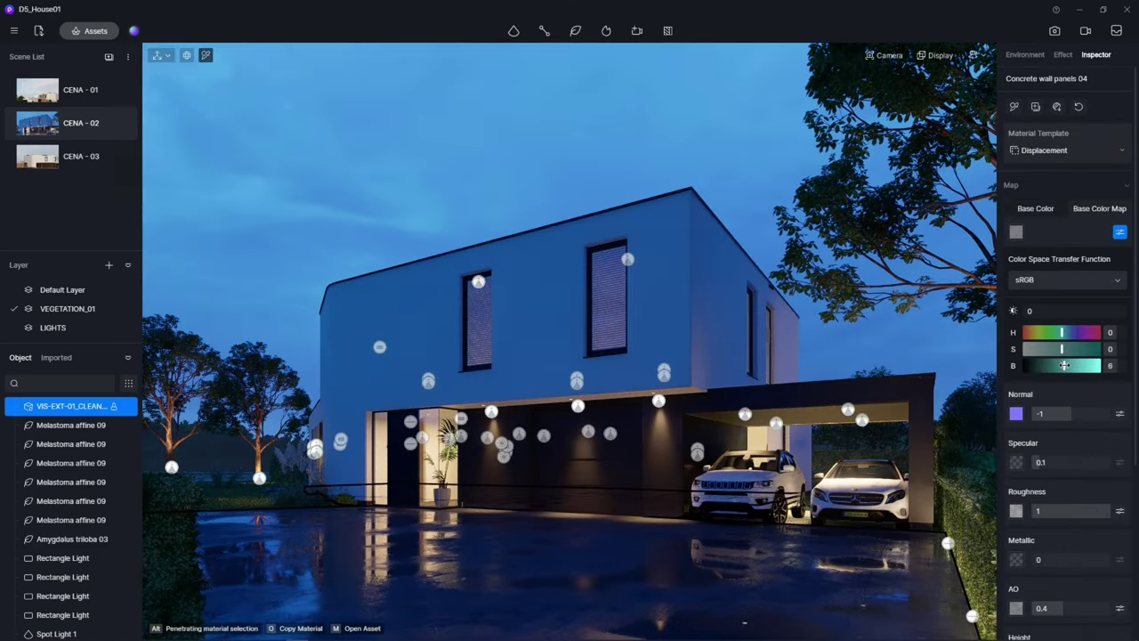
drag(1065, 365, 1069, 365)
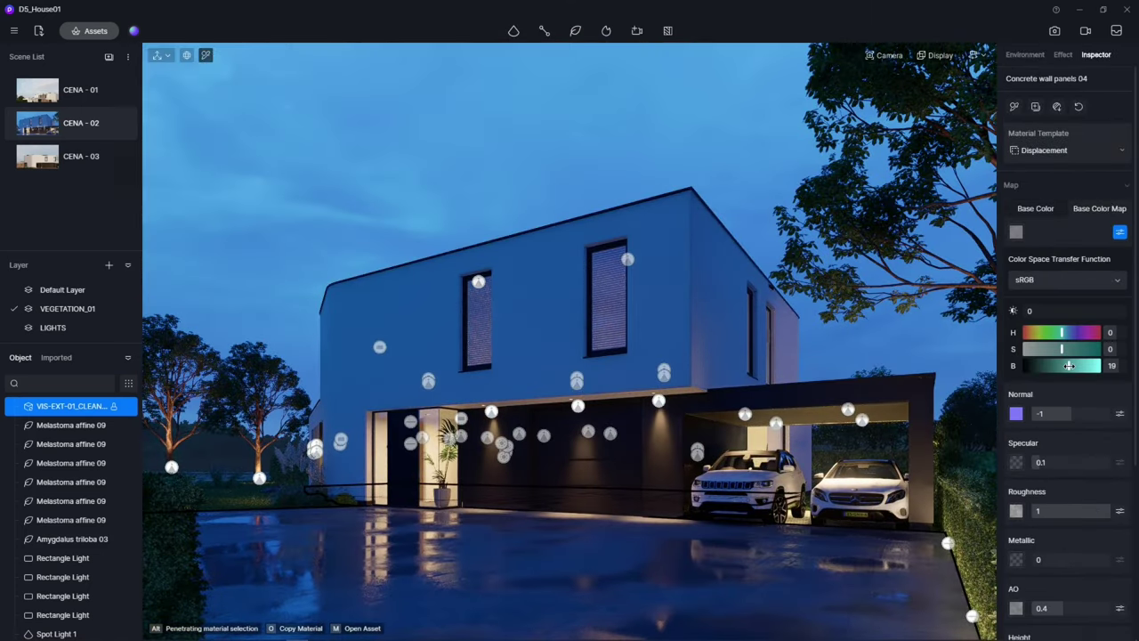
click(83, 100)
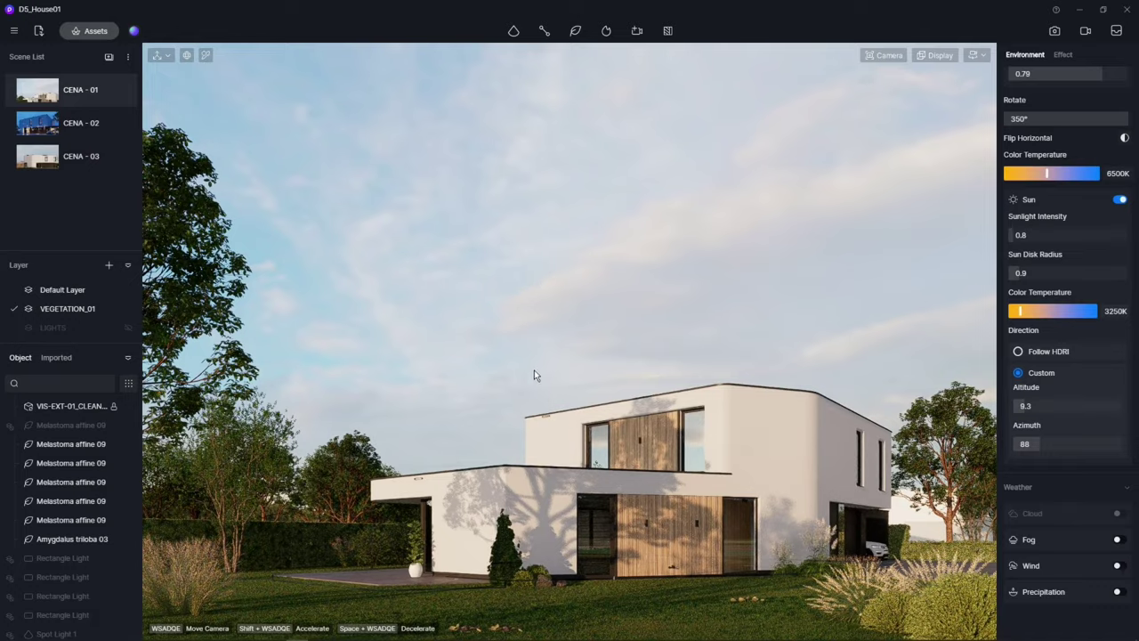
In CENA - 03, blur the foreground blossom tree with camera depth of field
click(62, 131)
click(80, 156)
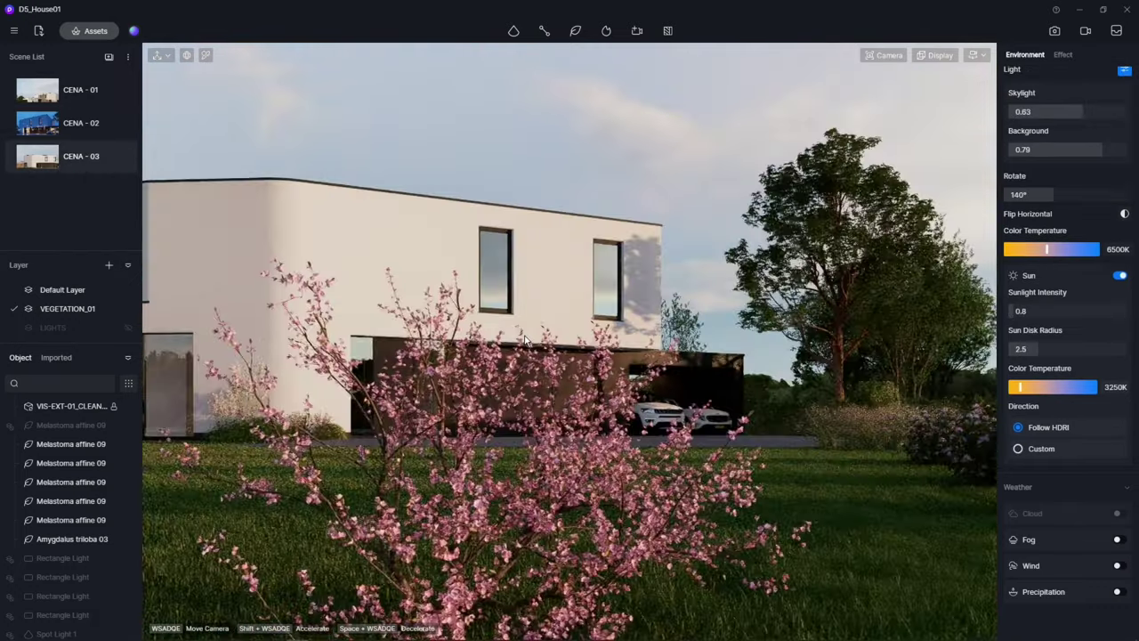
click(884, 55)
key(w)
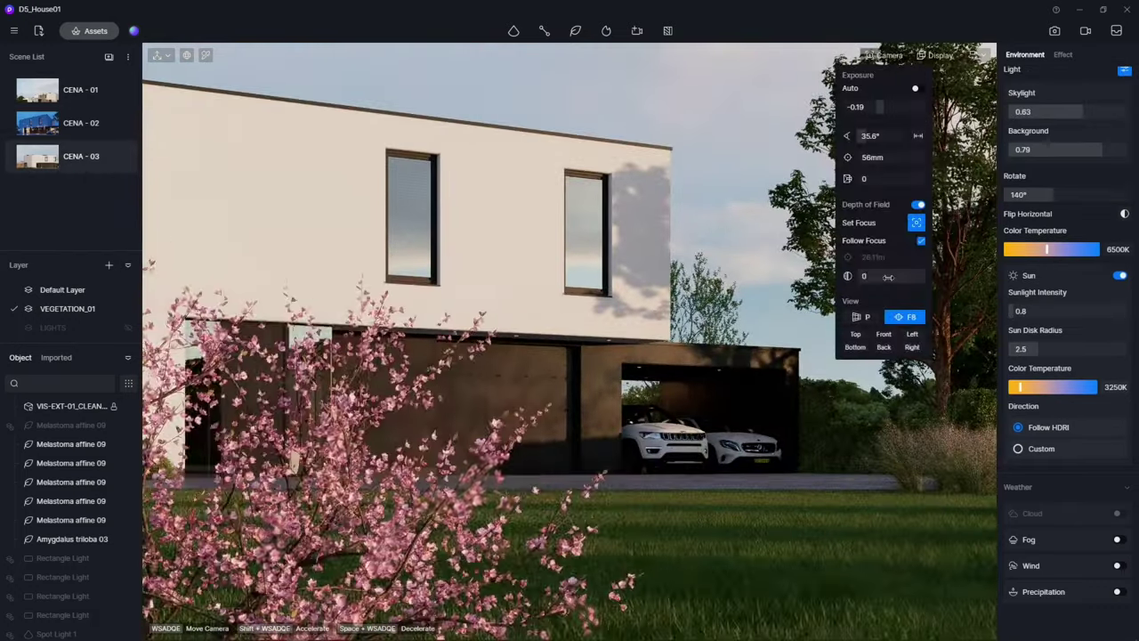
drag(888, 277, 711, 281)
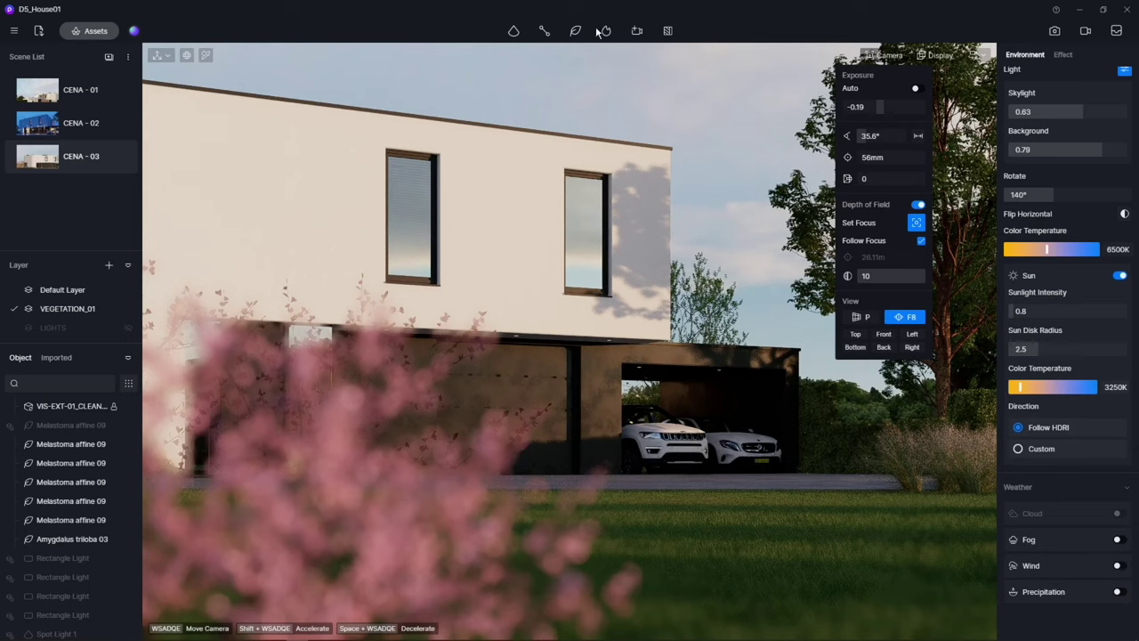
click(883, 55)
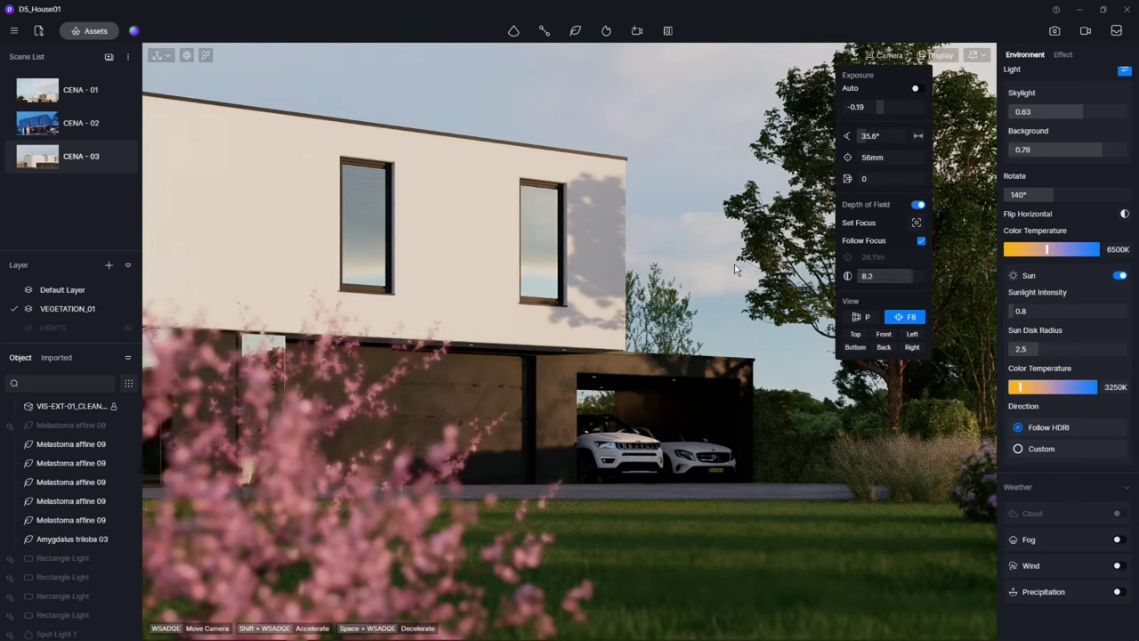
key(s)
Save the current view as a new DETAIL scene
click(109, 56)
text(1)
key(Return)
key(w)
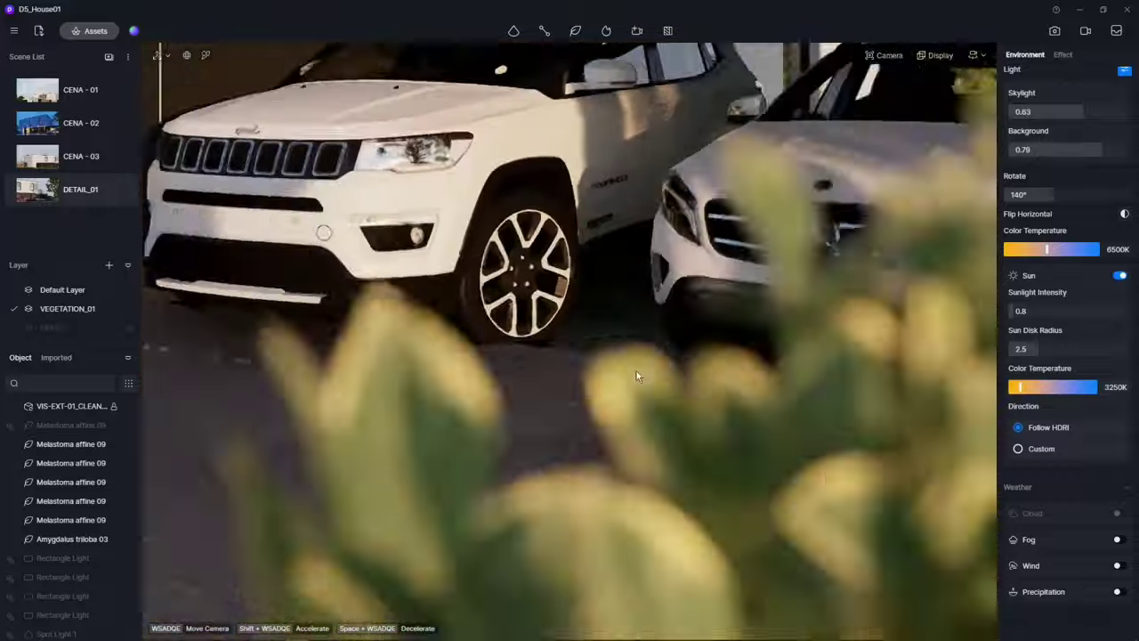
Nudge the white jeep to a slightly different position and pull back to the whole house
click(636, 369)
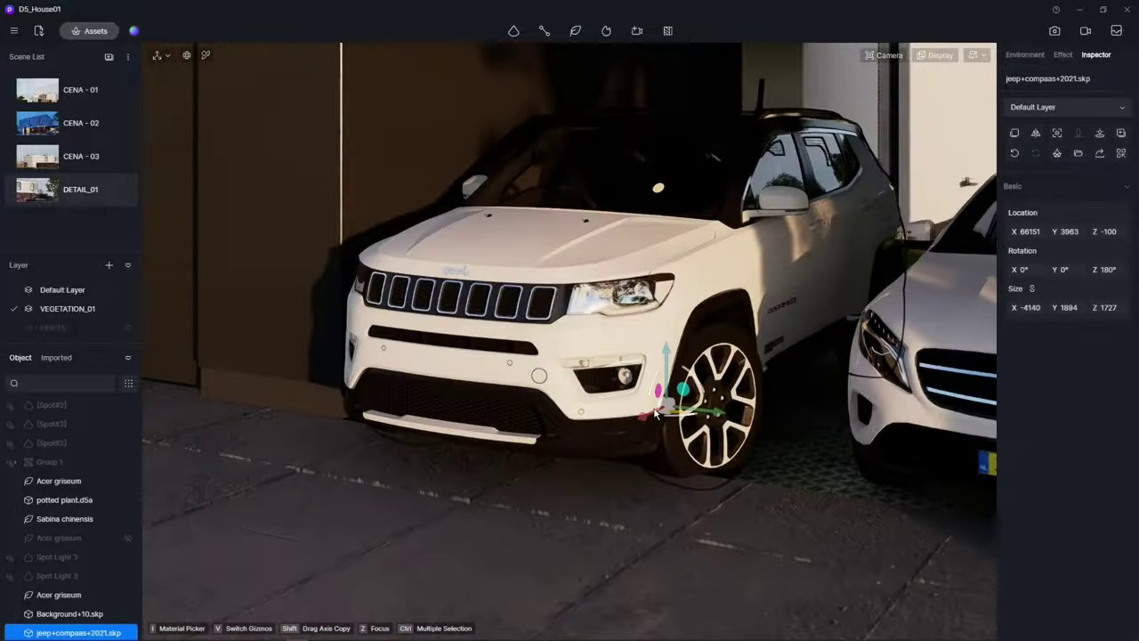
right_drag(471, 183, 685, 259)
key(s)
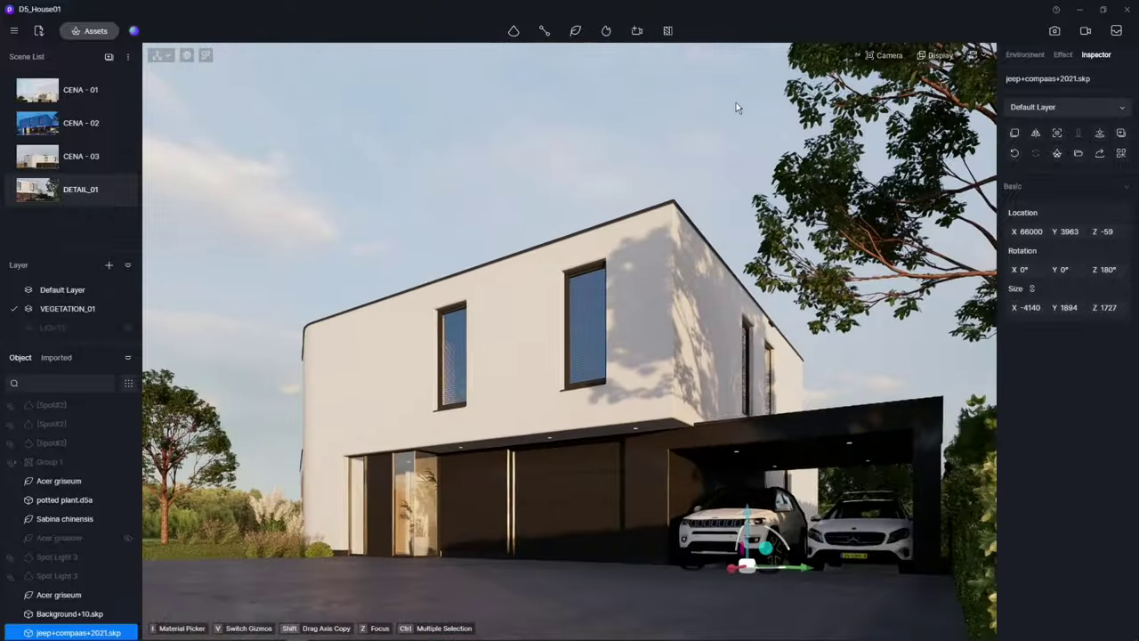
Rotate the sky to 5° and raise the sunlight intensity to 17.1
click(1024, 54)
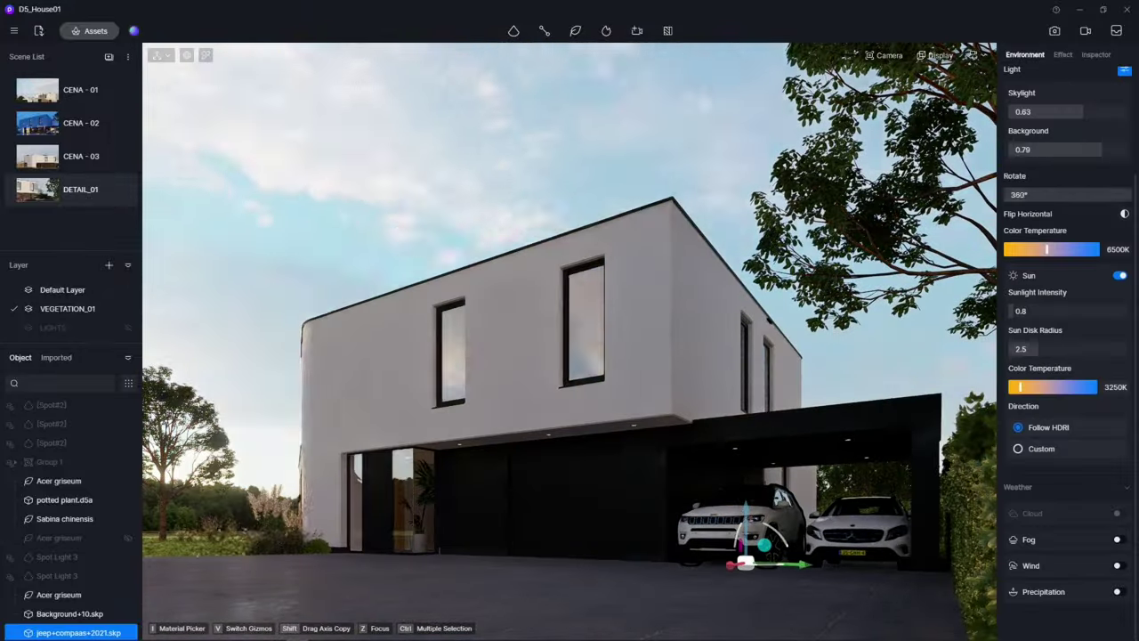
mouse_move(1059, 194)
mouse_down()
mouse_move(1094, 149)
mouse_move(1071, 150)
mouse_move(1123, 194)
mouse_up()
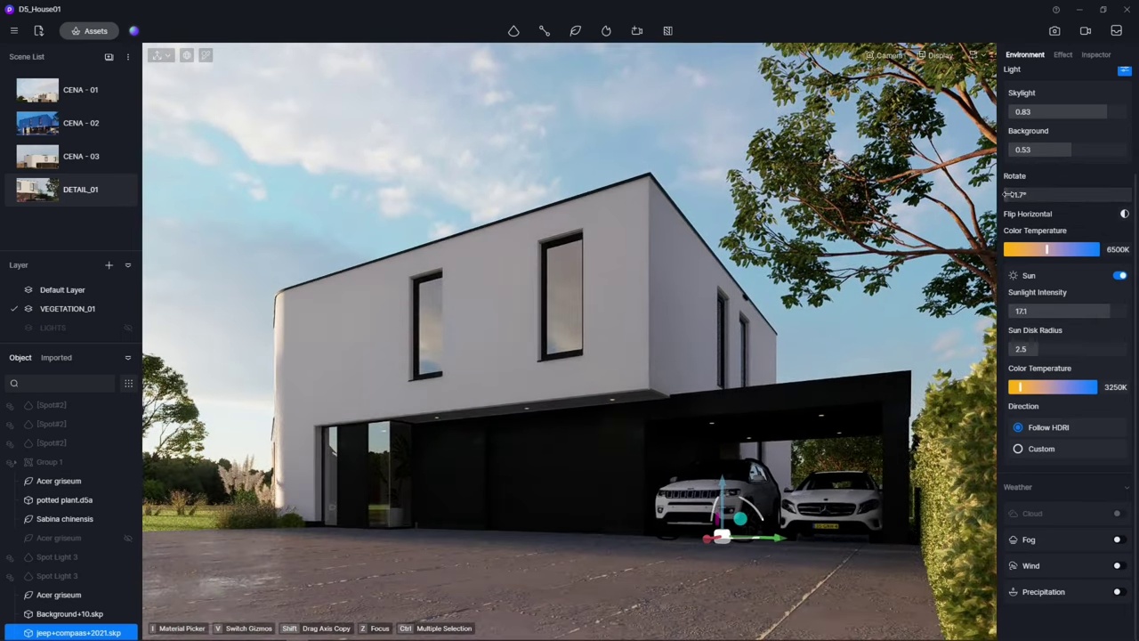
drag(1062, 311, 1110, 311)
drag(1124, 194, 1005, 194)
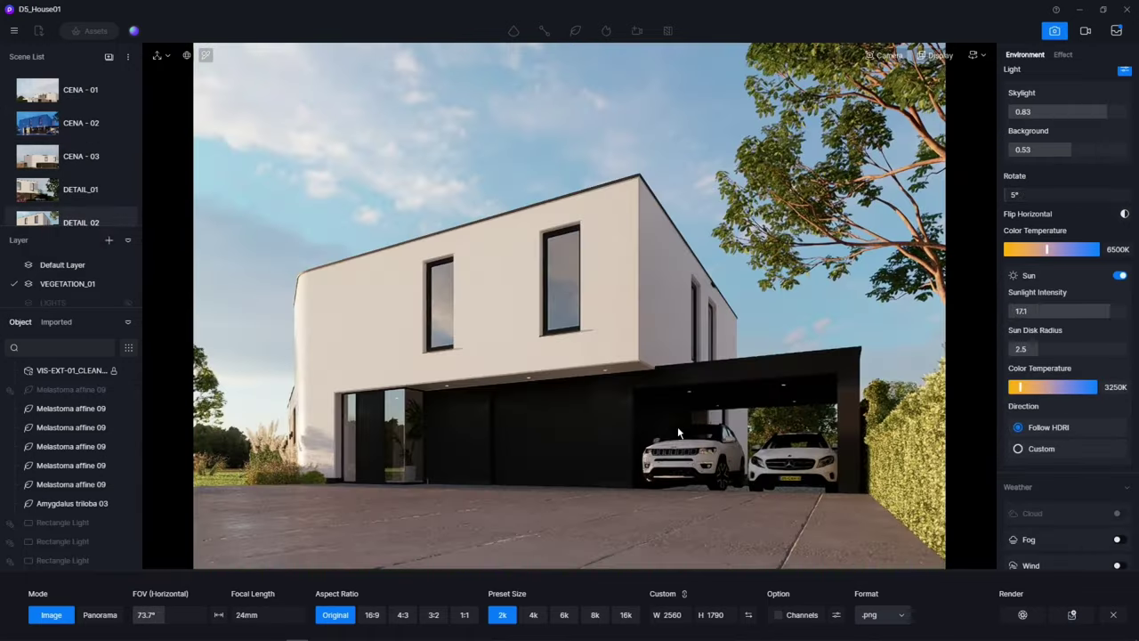
Turn on rain for a wet driveway and set Desktop > DRAFTS as the render output folder
click(1118, 521)
scroll(1066, 503, down, 2)
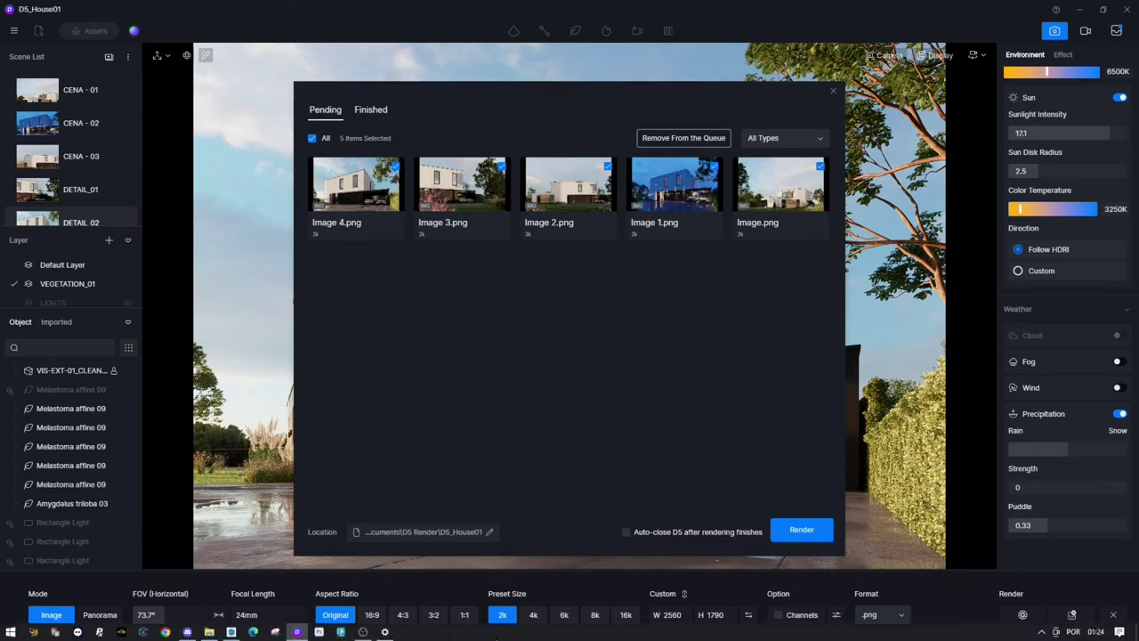
click(489, 531)
click(140, 30)
double_click(374, 110)
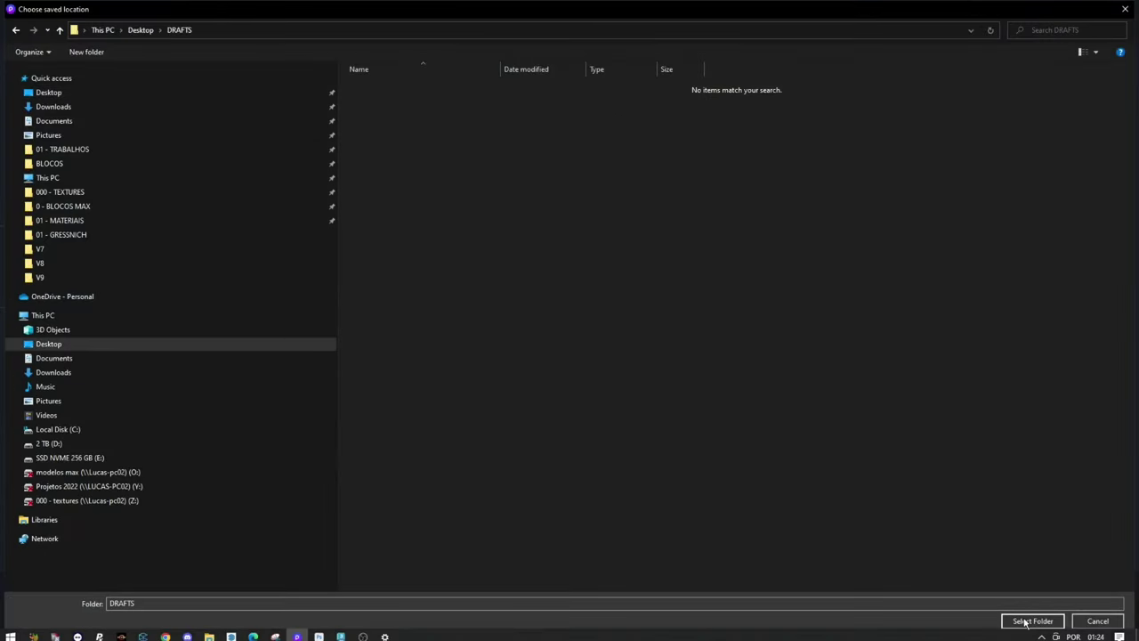
click(1033, 621)
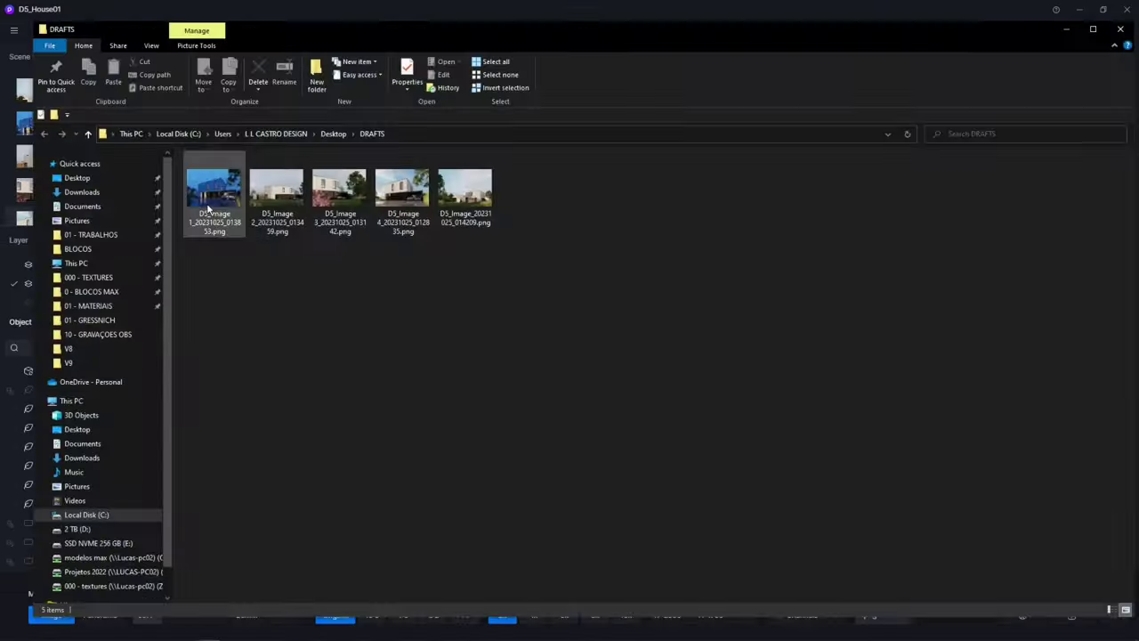
Step through the rendered images from DRAFTS in the viewer, then close it and the folder window
key(Return)
key(Right)
scroll(281, 354, up, 2)
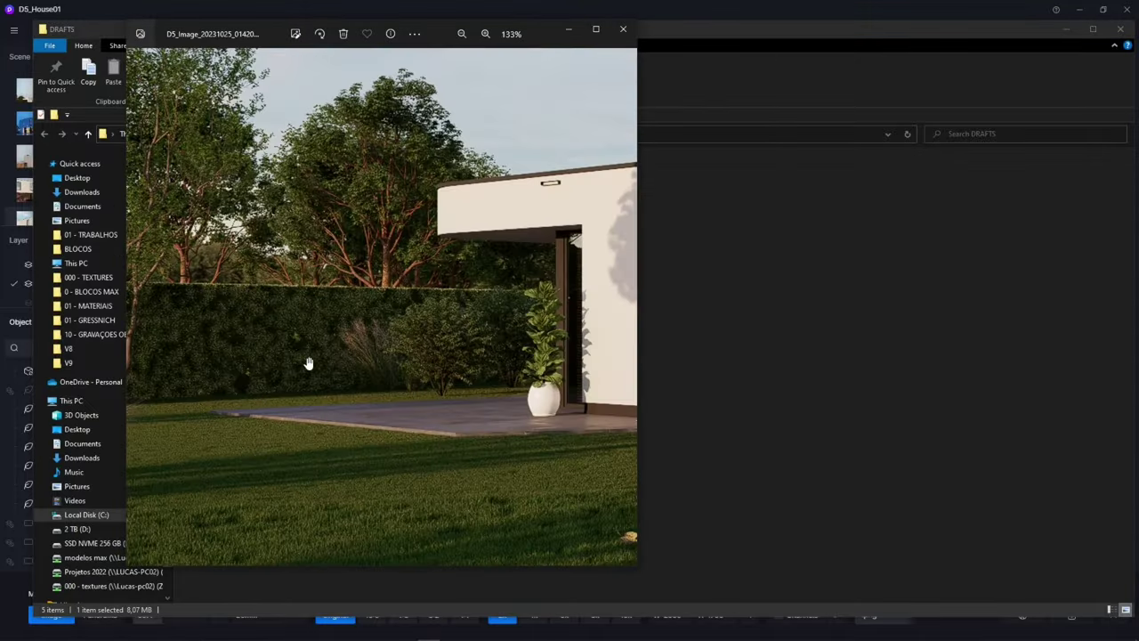
scroll(308, 363, down, 2)
click(623, 30)
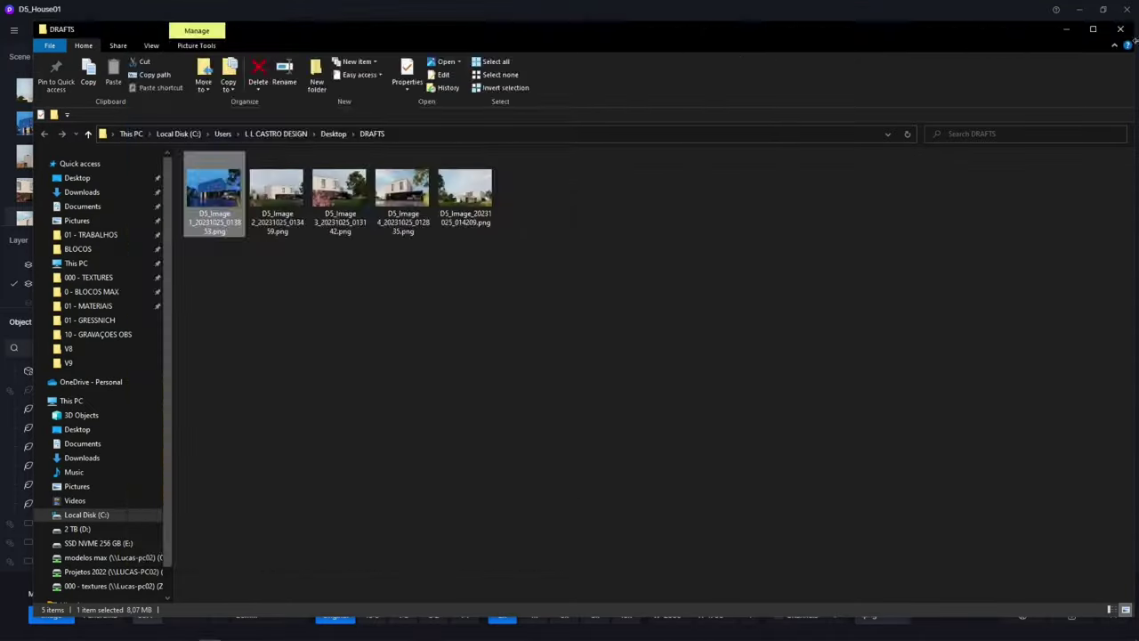
click(1121, 29)
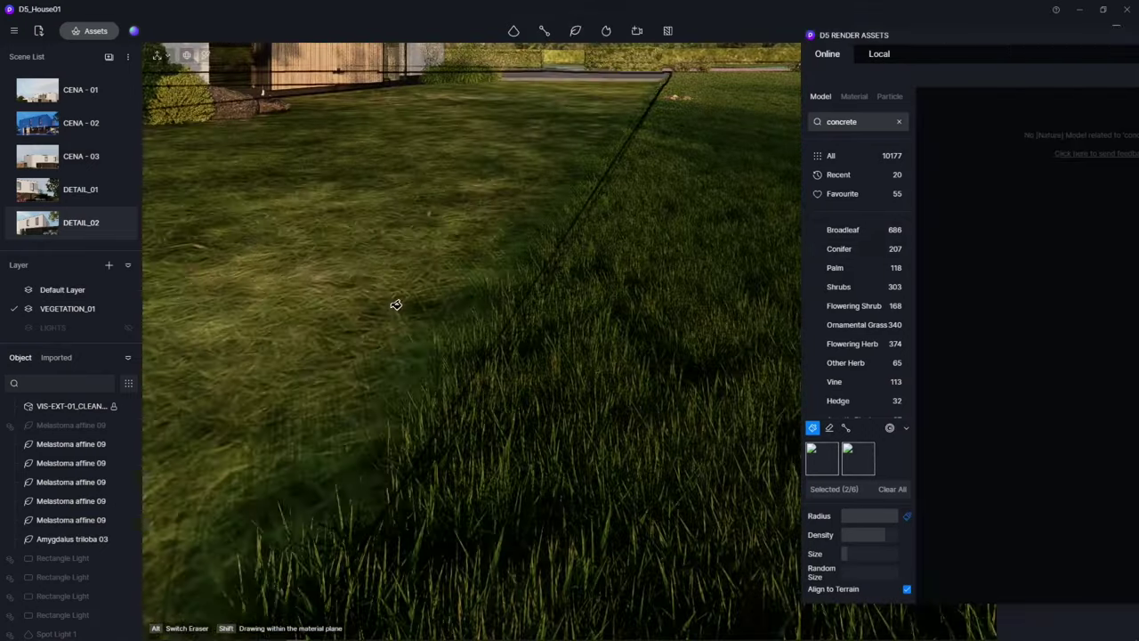
Inspect the house wall's material and the environment lighting settings in CENA - 01
click(422, 333)
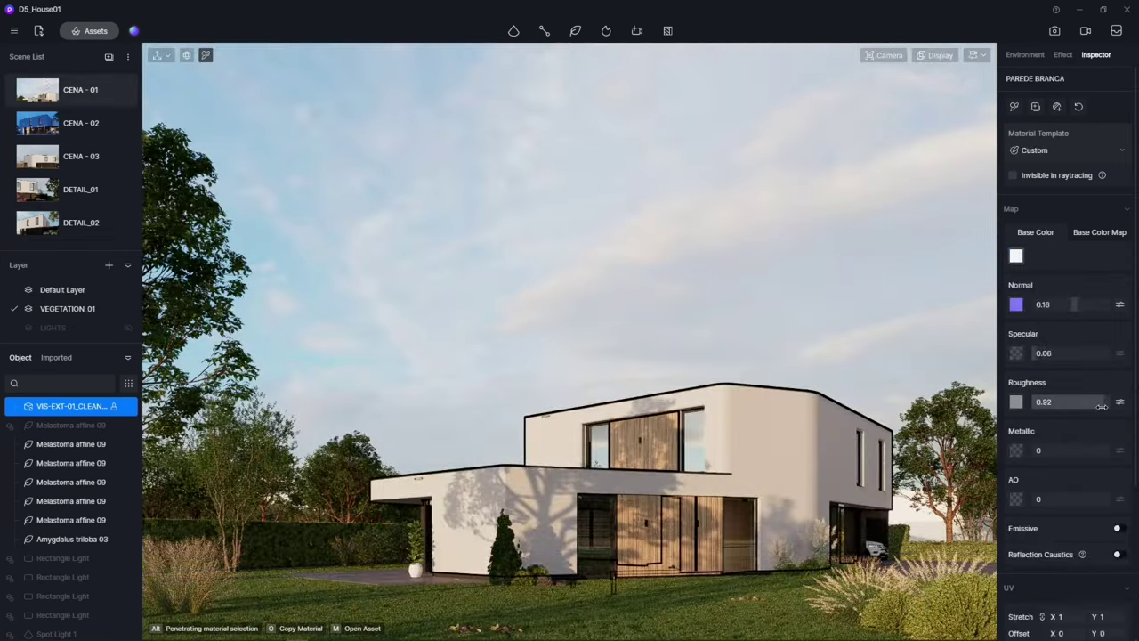
click(468, 228)
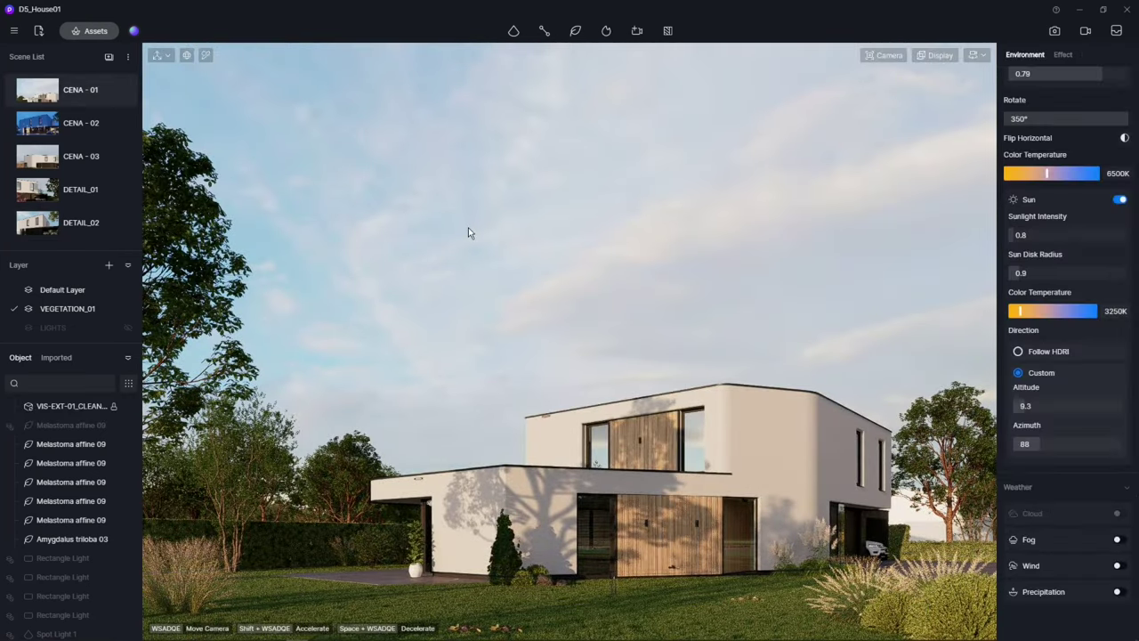
click(1085, 31)
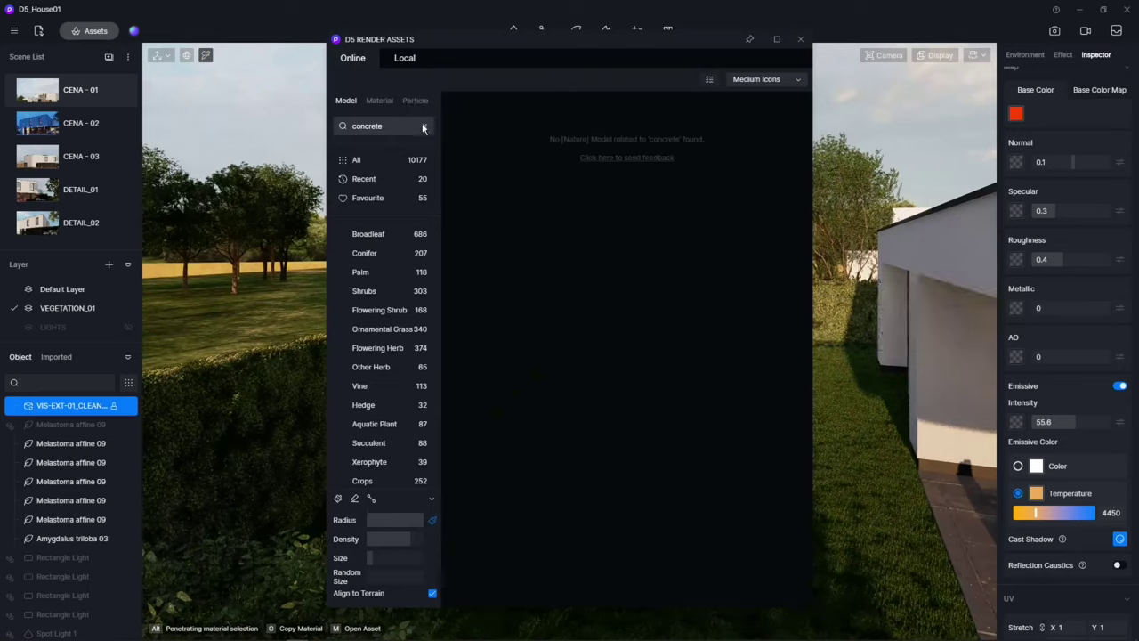
Place more Lonicera maacki 04 shrubs from Recent assets beside the garden hedge
click(424, 128)
drag(465, 39, 727, 38)
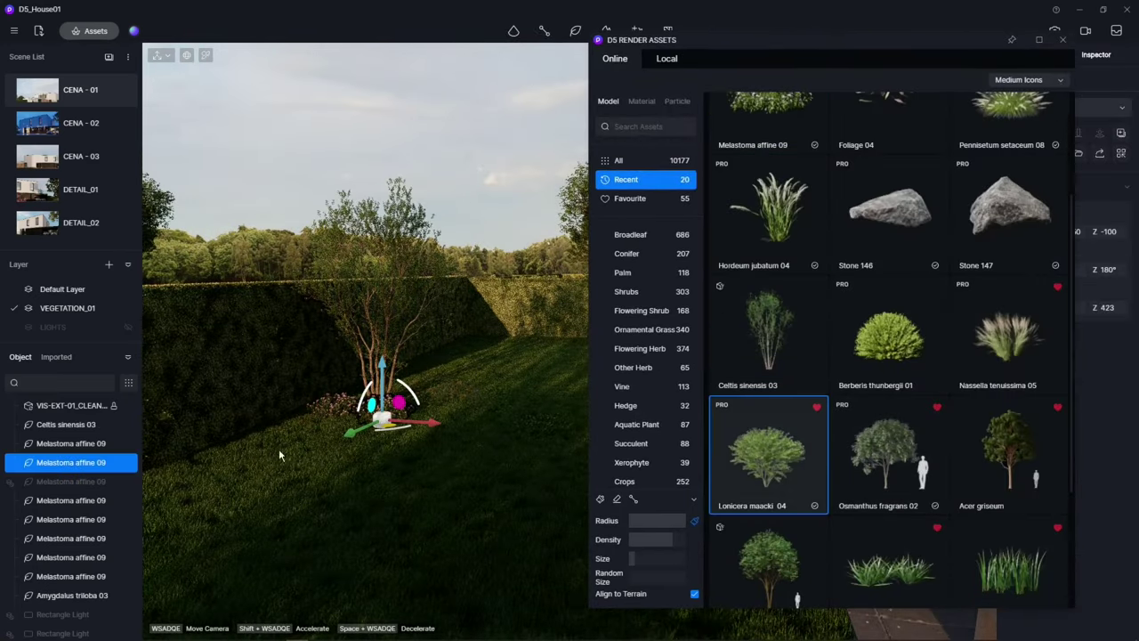
mouse_move(534, 344)
right_down()
mouse_move(583, 578)
mouse_move(628, 284)
right_up()
click(583, 579)
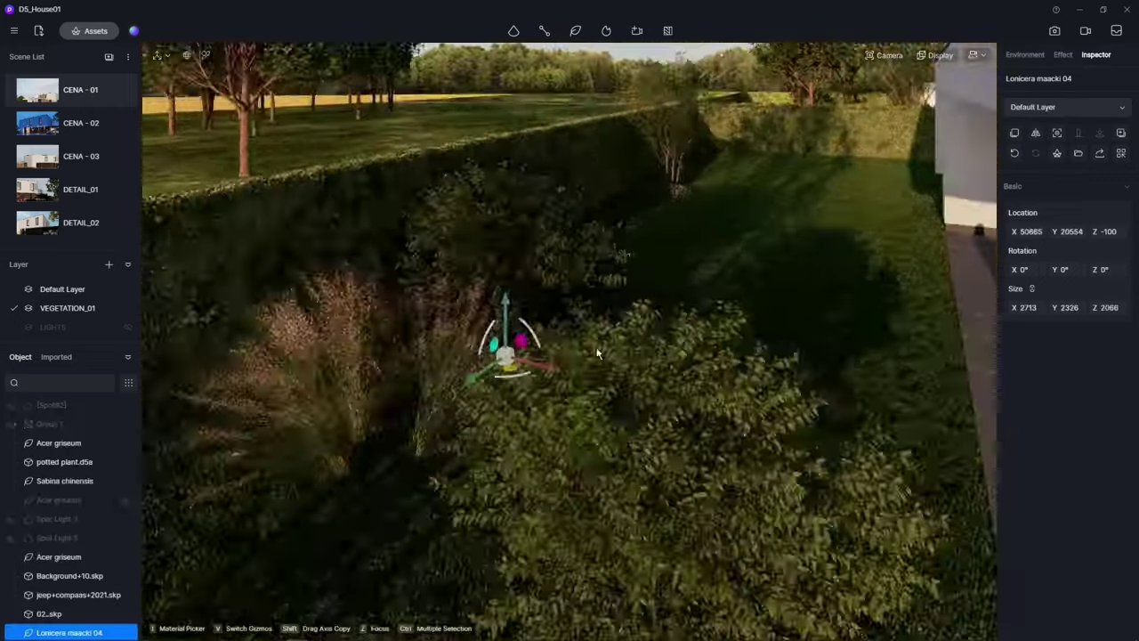
right_drag(525, 312, 708, 163)
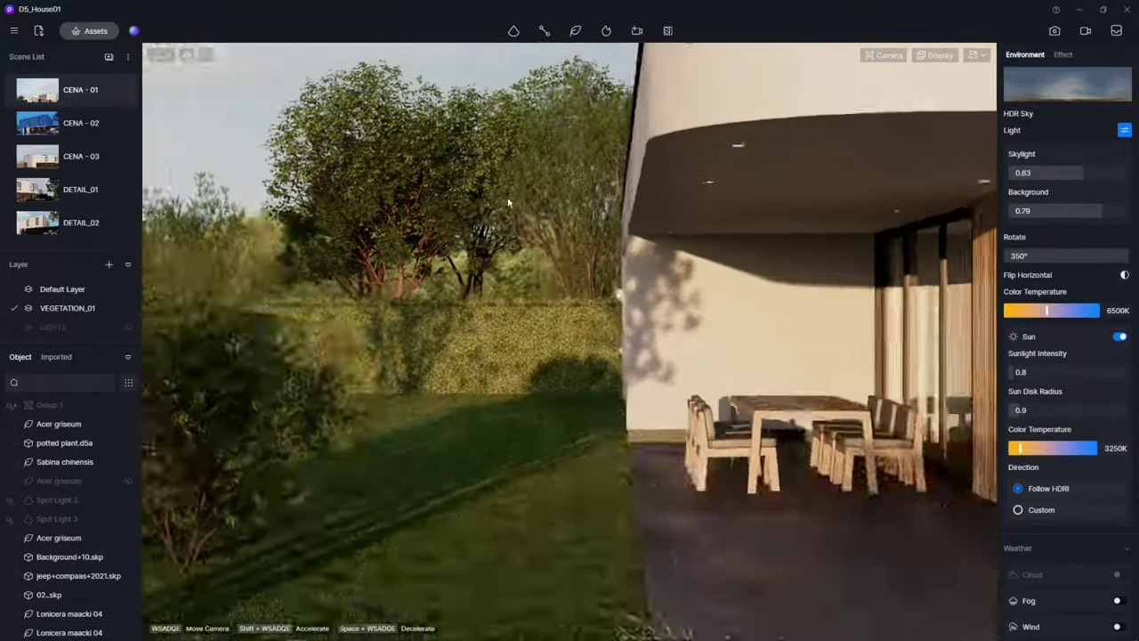
right_drag(570, 356, 618, 354)
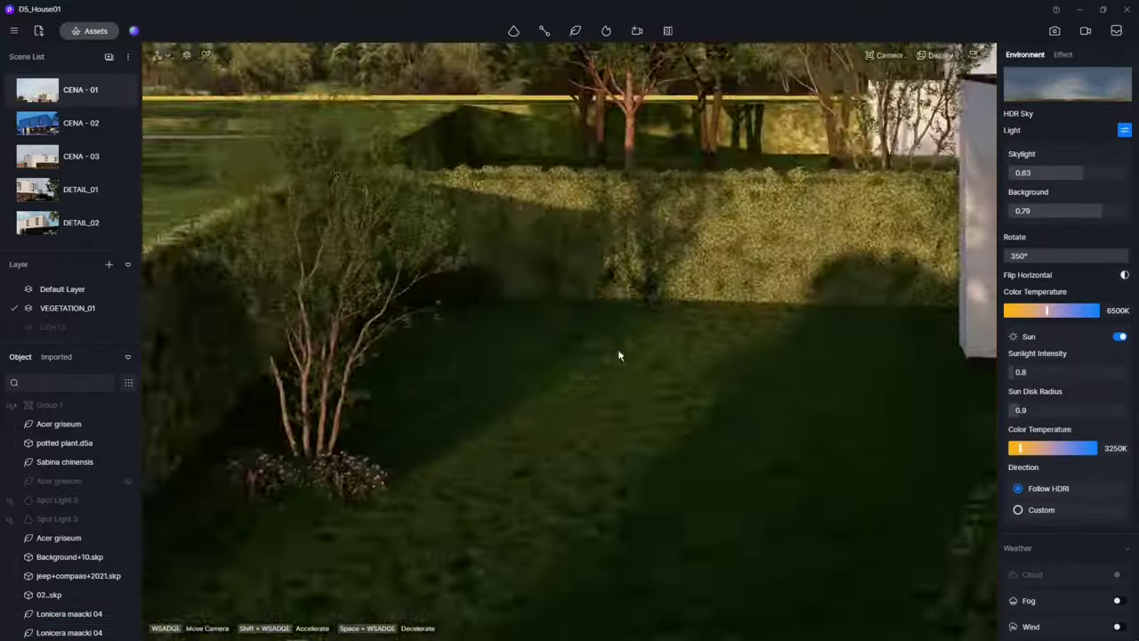
Browse the locally saved assets, then return to the online asset library
click(666, 58)
scroll(824, 348, down, 3)
scroll(824, 347, down, 3)
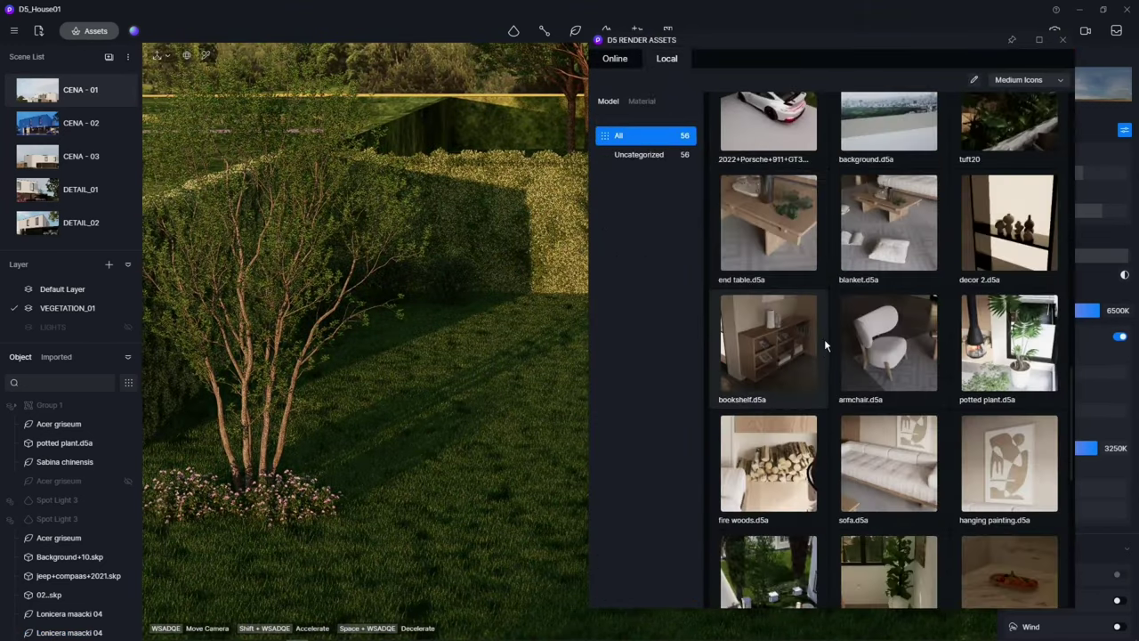
scroll(824, 347, down, 3)
click(615, 58)
Place the outdoor retro wooden bench from Landscapes > Outdoor Furniture in front of the hedge
click(636, 369)
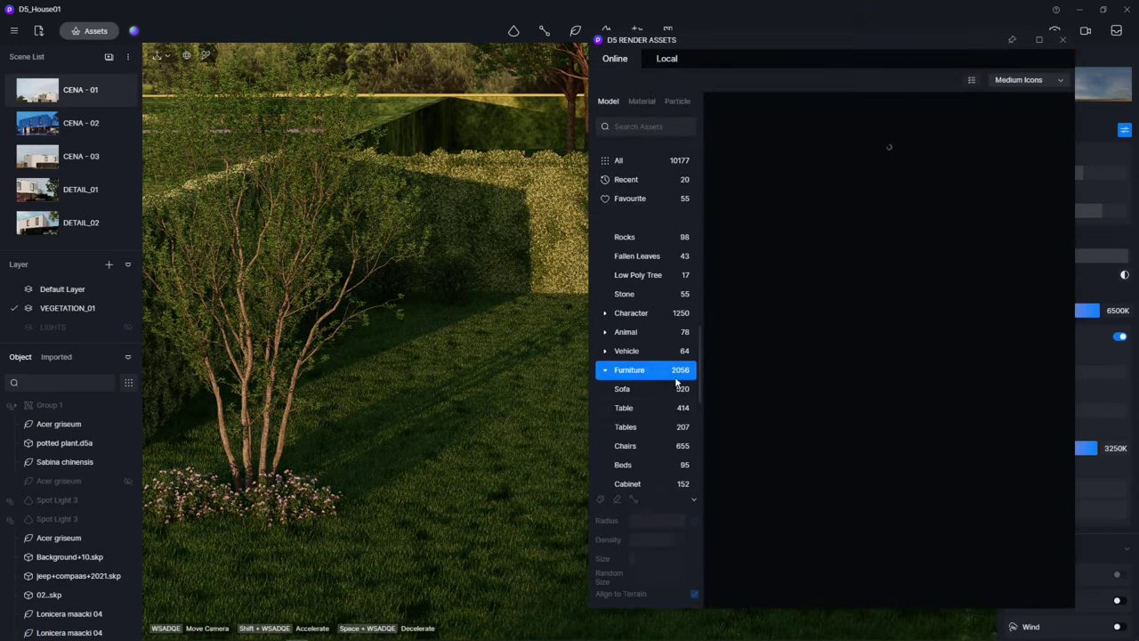
scroll(639, 403, down, 3)
click(645, 343)
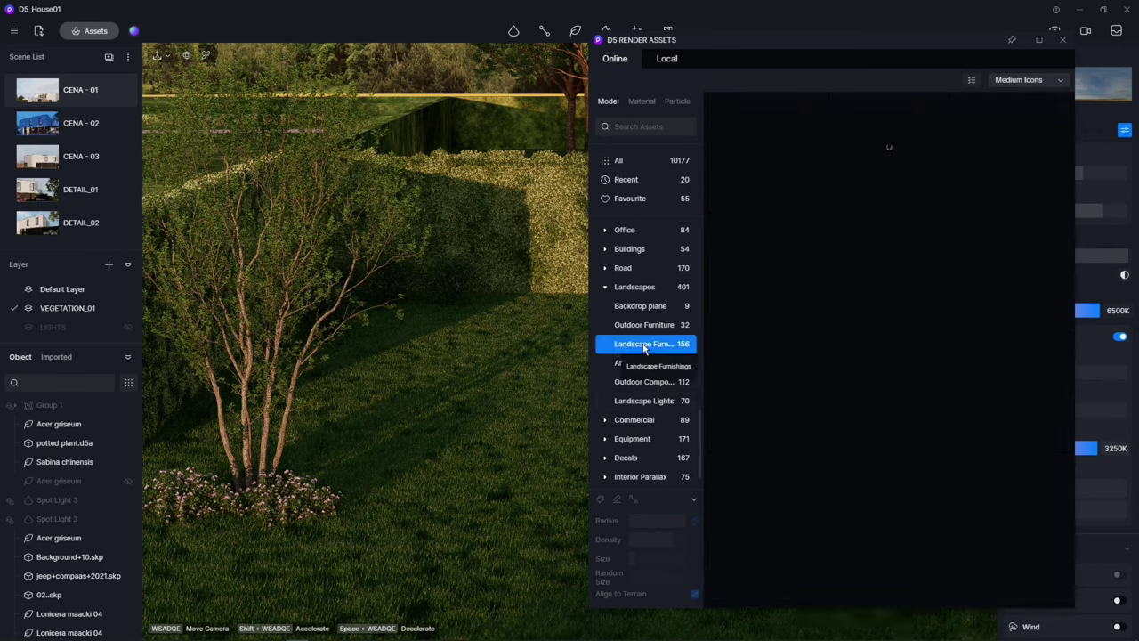
click(644, 324)
scroll(864, 427, down, 2)
scroll(865, 428, down, 4)
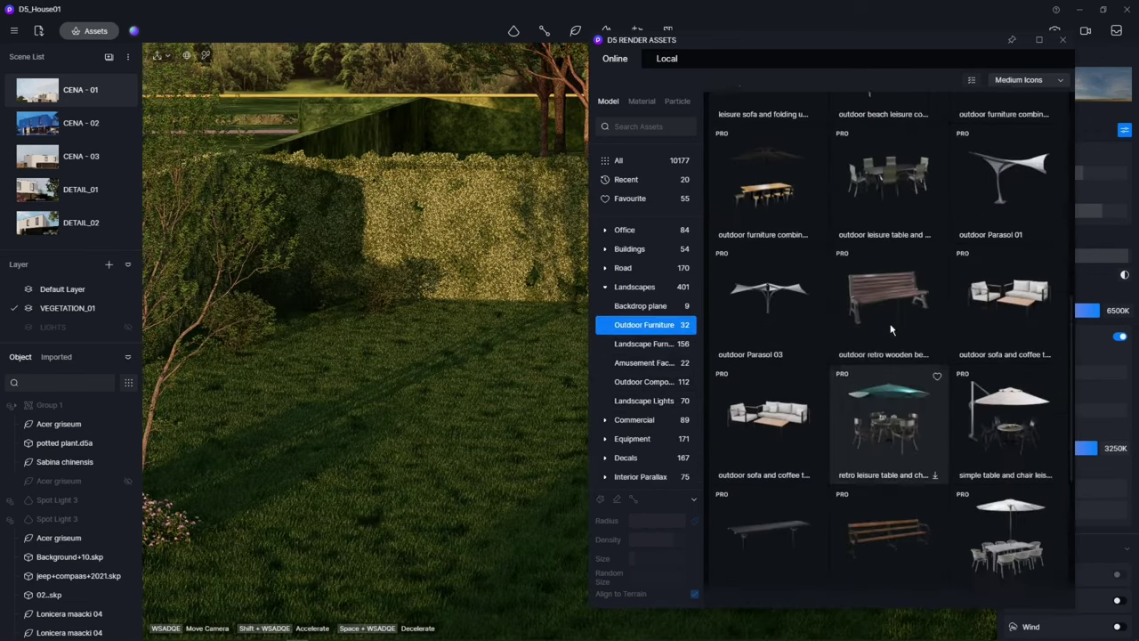
click(888, 338)
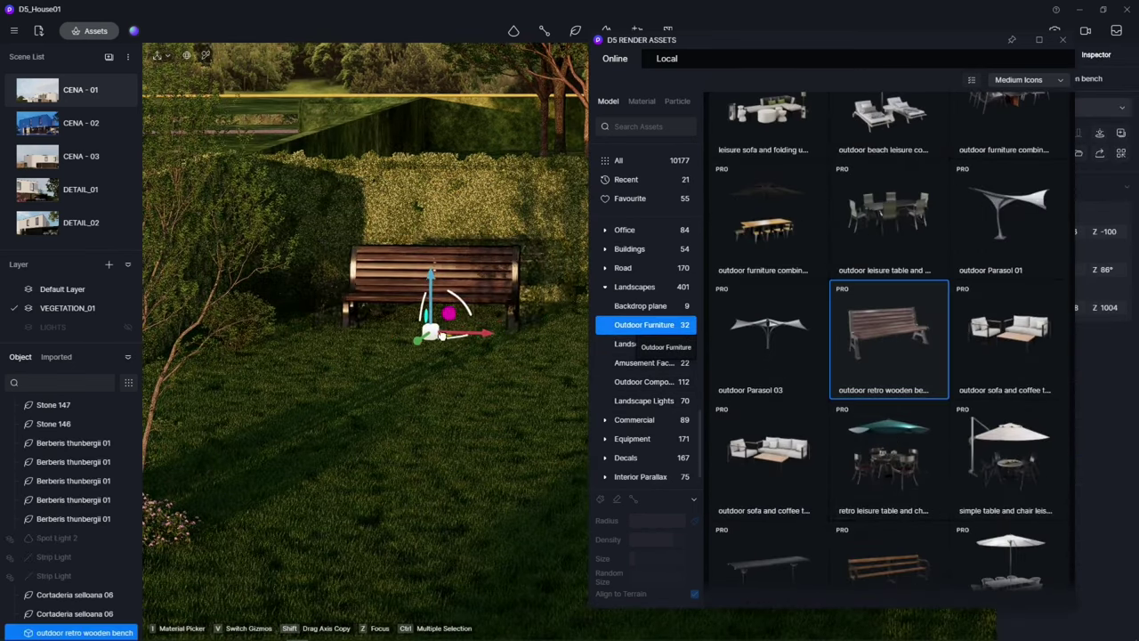
click(423, 331)
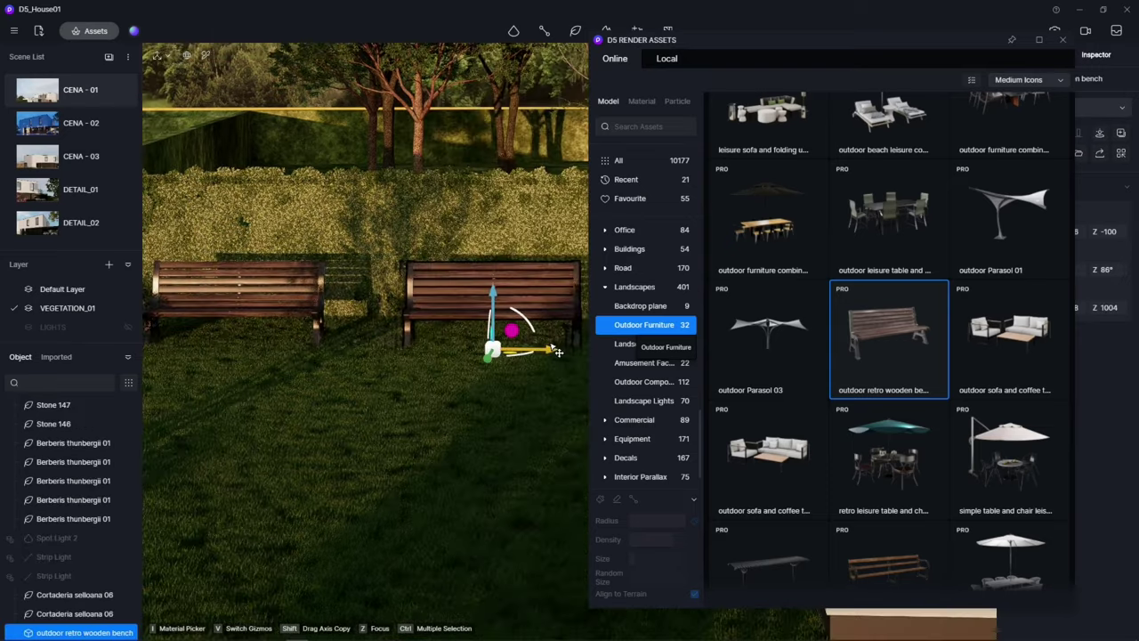
Reopen the asset library on the Local tab and move it out of the way
scroll(426, 440, down, 5)
click(89, 30)
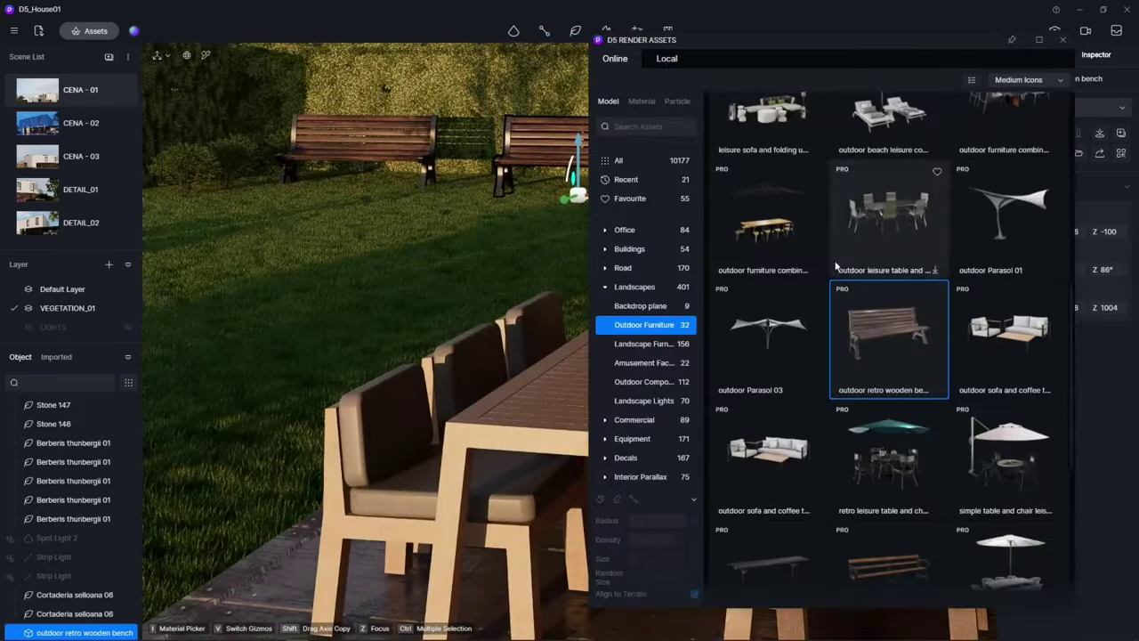
click(738, 54)
scroll(854, 356, down, 3)
drag(801, 36, 267, 234)
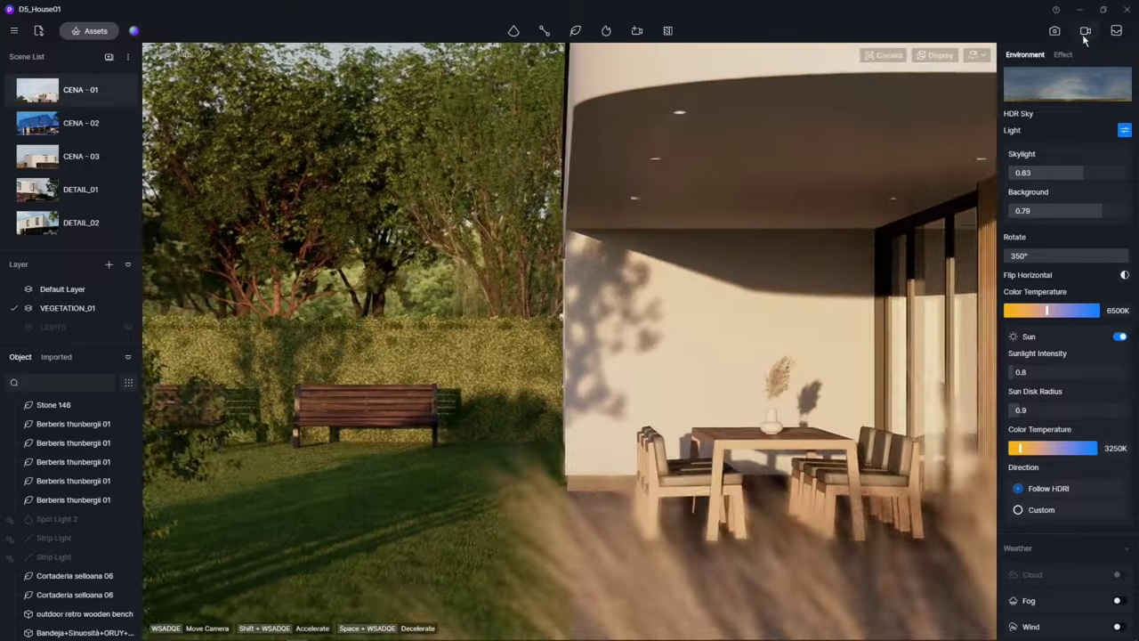
Build Clip 1 from the garden bench view to the vase close-up, with Shot 1 lasting 12 seconds
click(1085, 32)
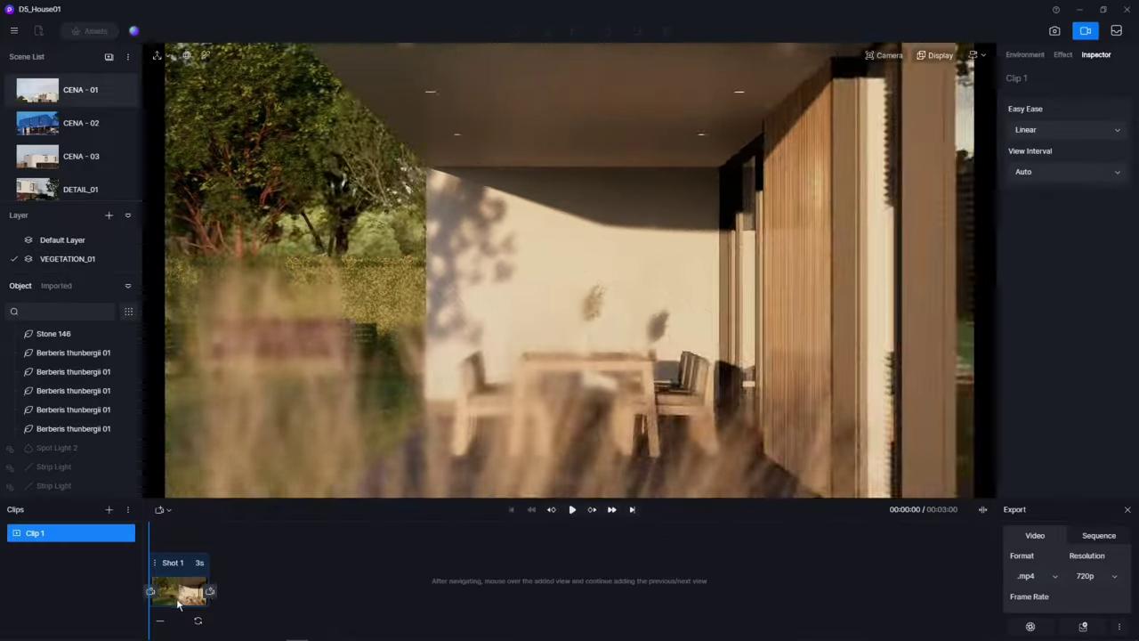
click(211, 594)
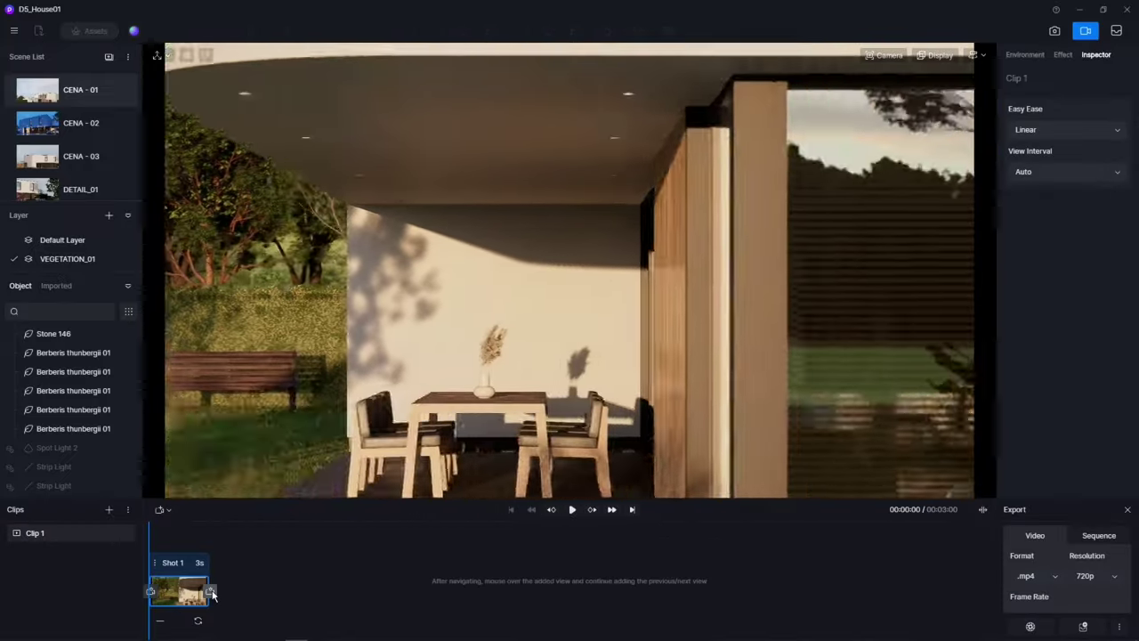
click(211, 591)
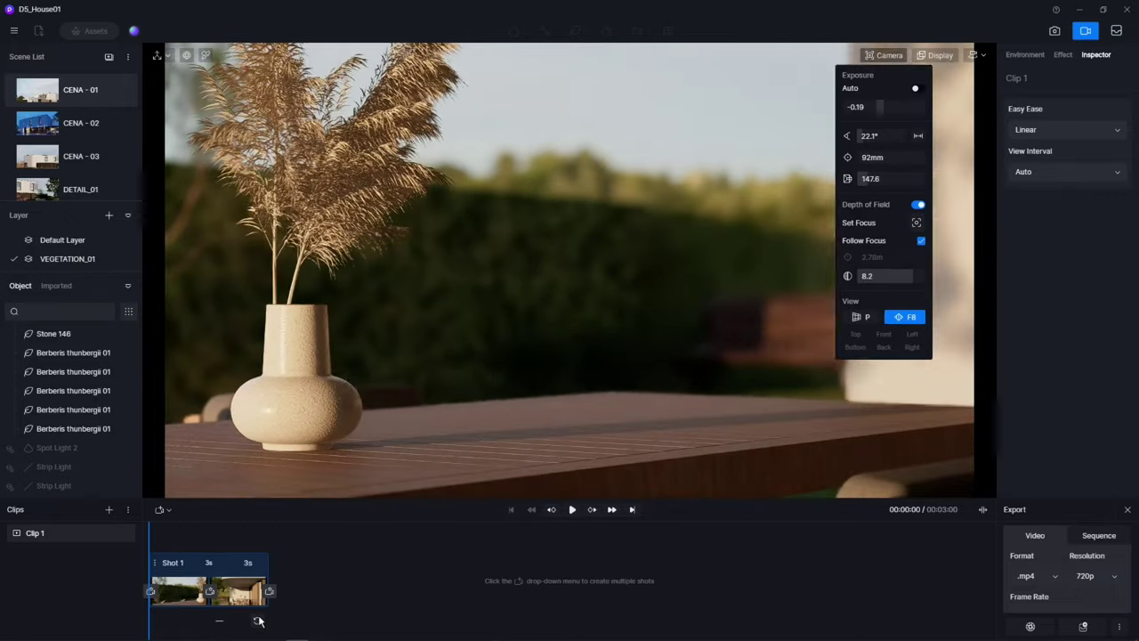
click(208, 563)
text(12)
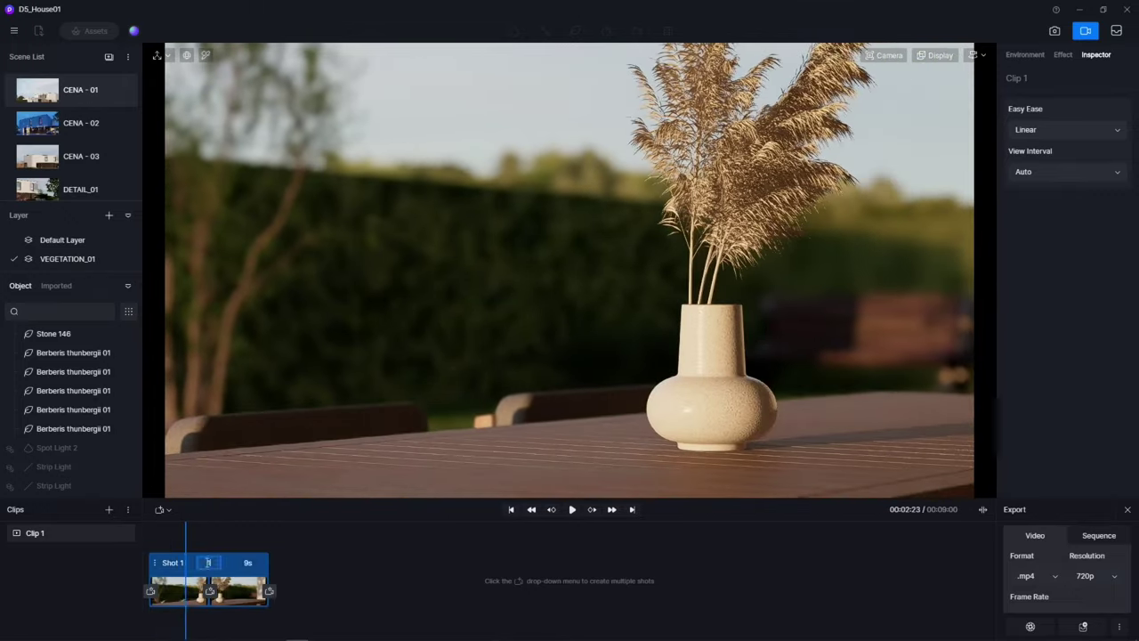
key(Return)
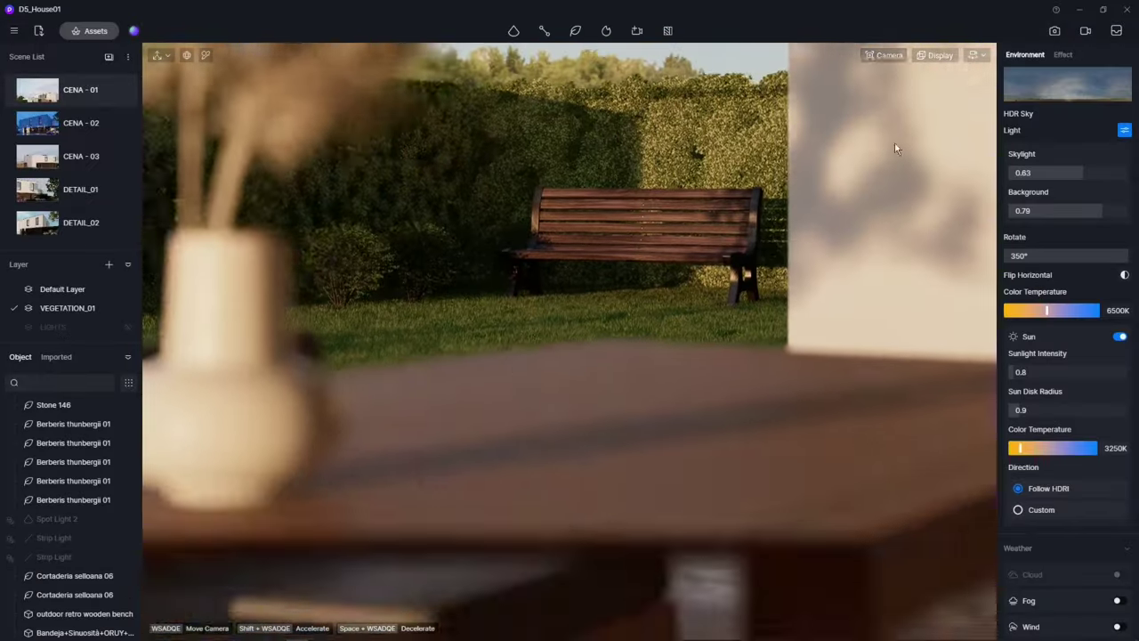
Place an orange juice model on the deck from the Food & Beverages assets
click(91, 36)
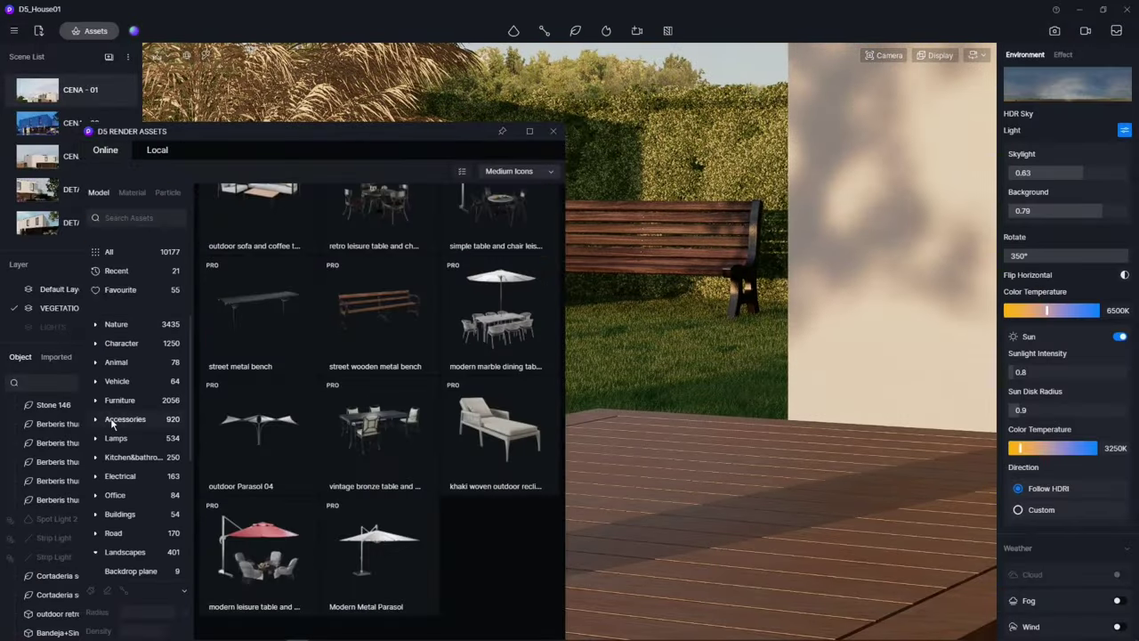
scroll(116, 463, down, 3)
click(132, 511)
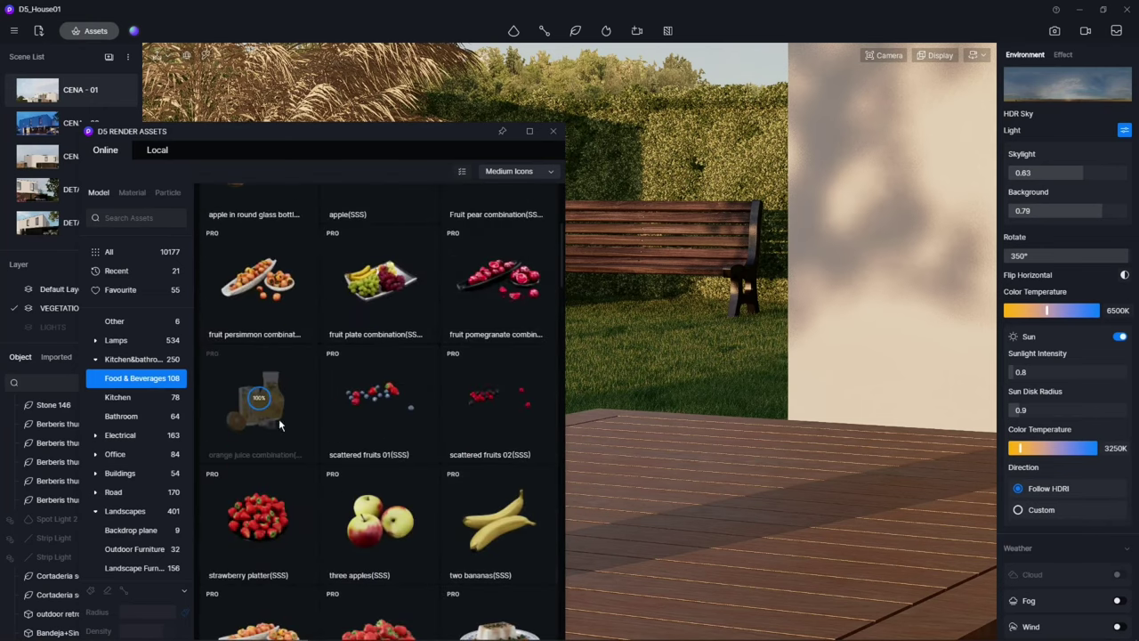
click(852, 589)
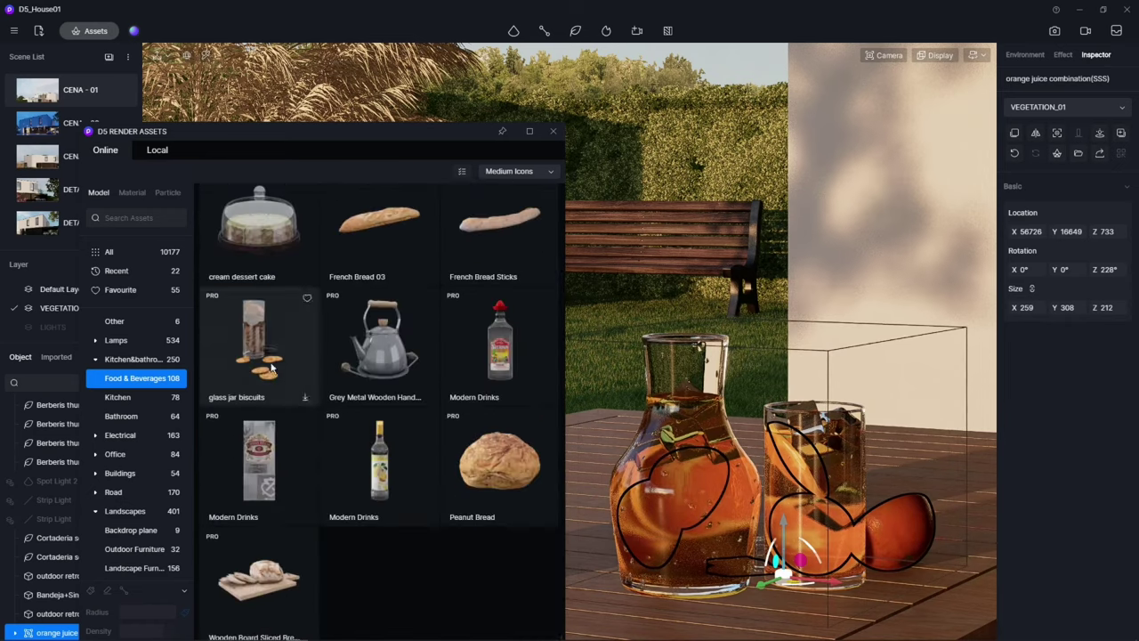
Search the asset library for 'sss', filter to Kitchen, and move the library window aside
click(133, 218)
text(sss)
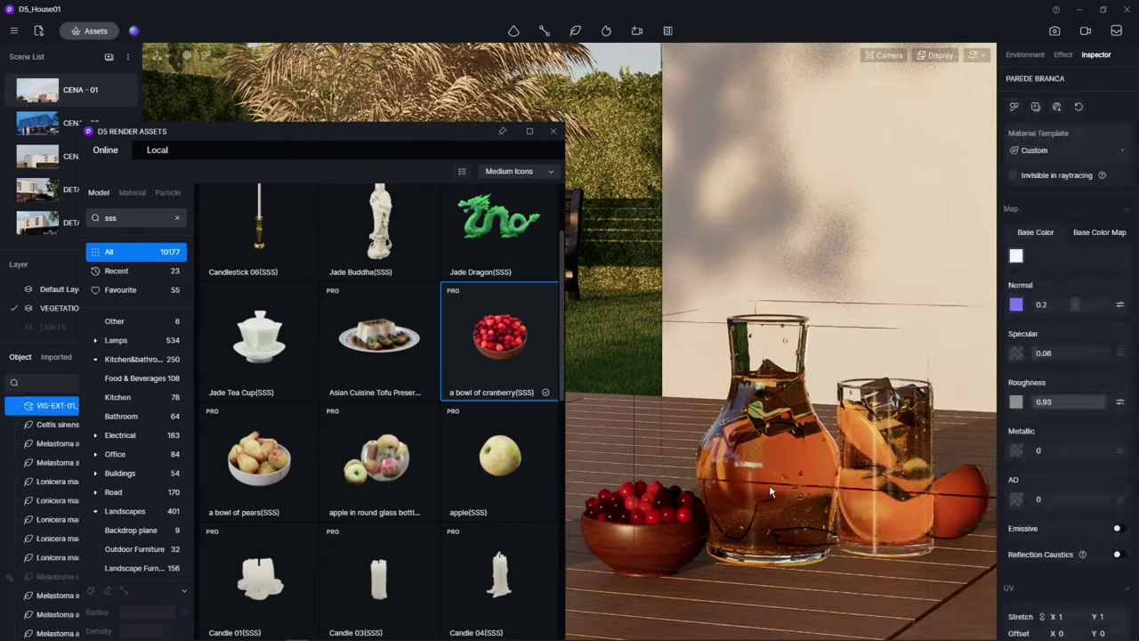
scroll(348, 460, down, 5)
click(145, 396)
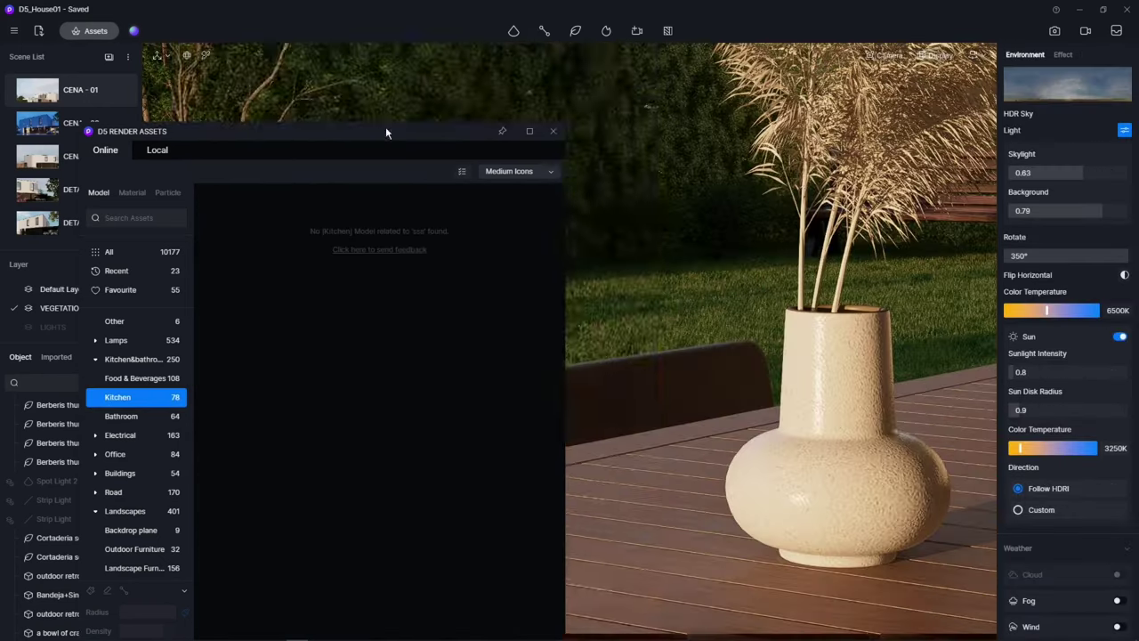
drag(386, 127, 478, 40)
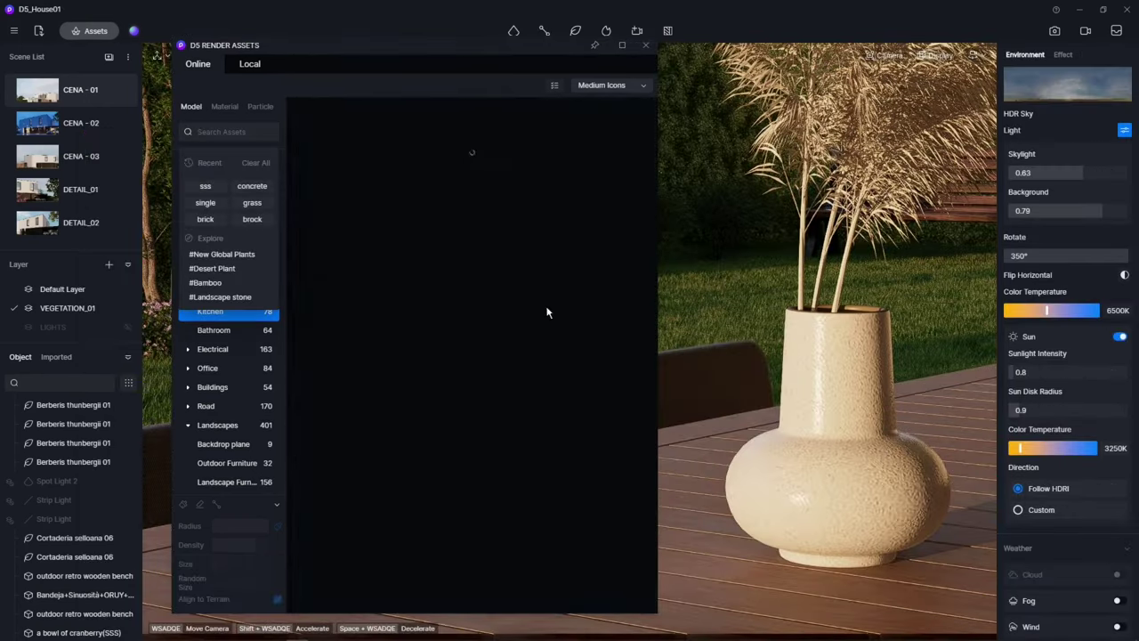
scroll(535, 433, down, 5)
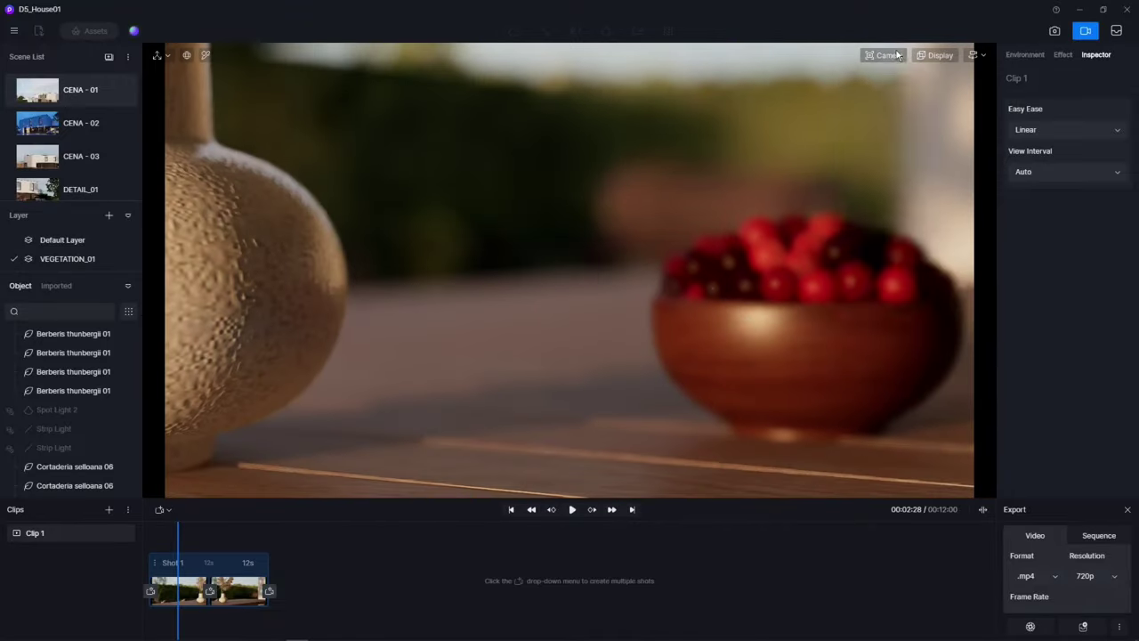
Stop the clip preview, focus the camera on the cranberry bowl, and add Clip 2
key(space)
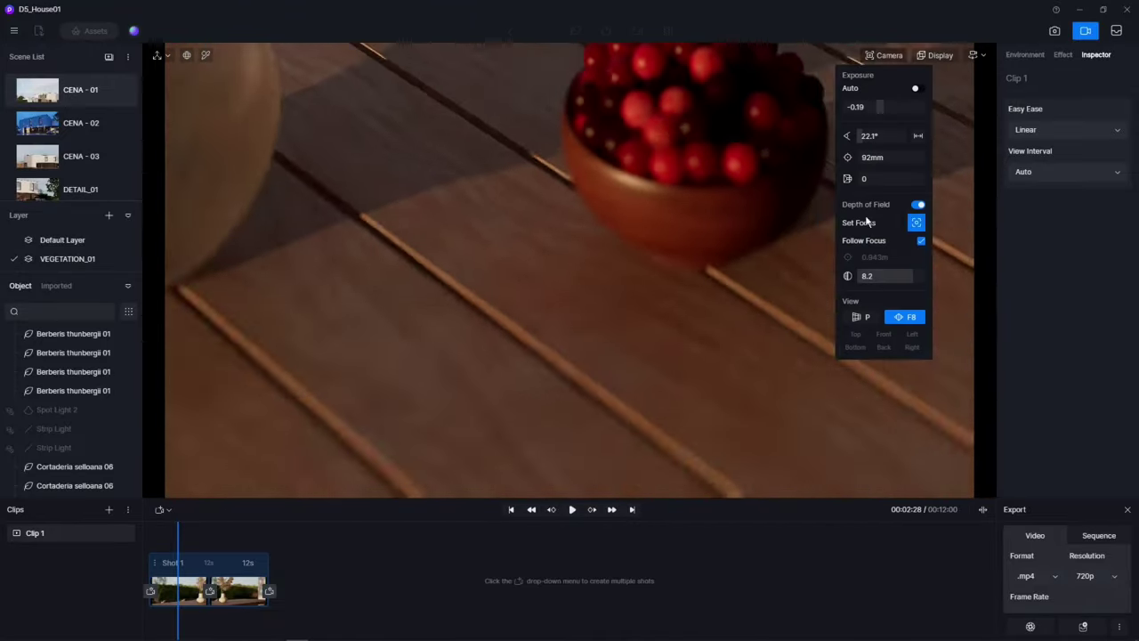
click(791, 276)
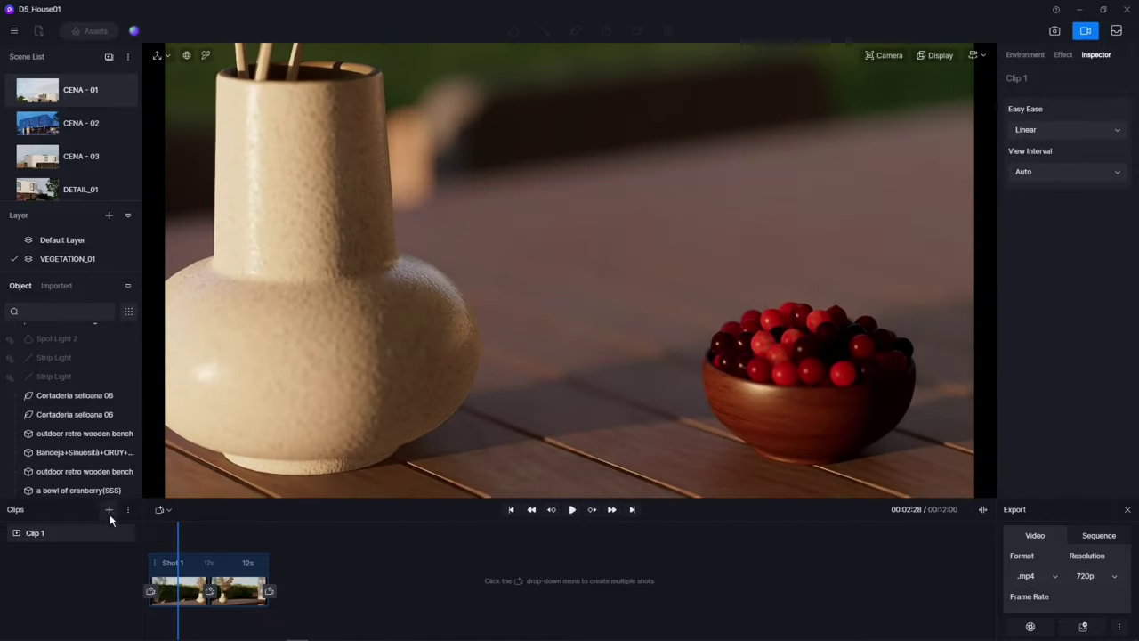
click(108, 509)
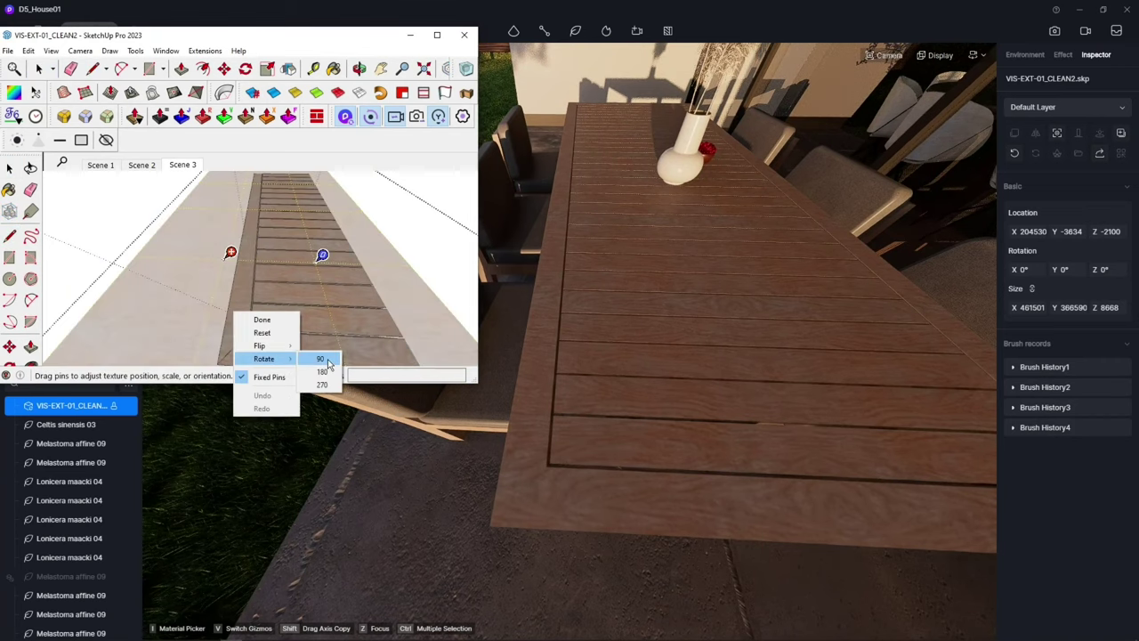
Paint the outdoor table with the Wood Cherry material in SketchUp, then return to D5 Render
middle_drag(303, 267, 267, 282)
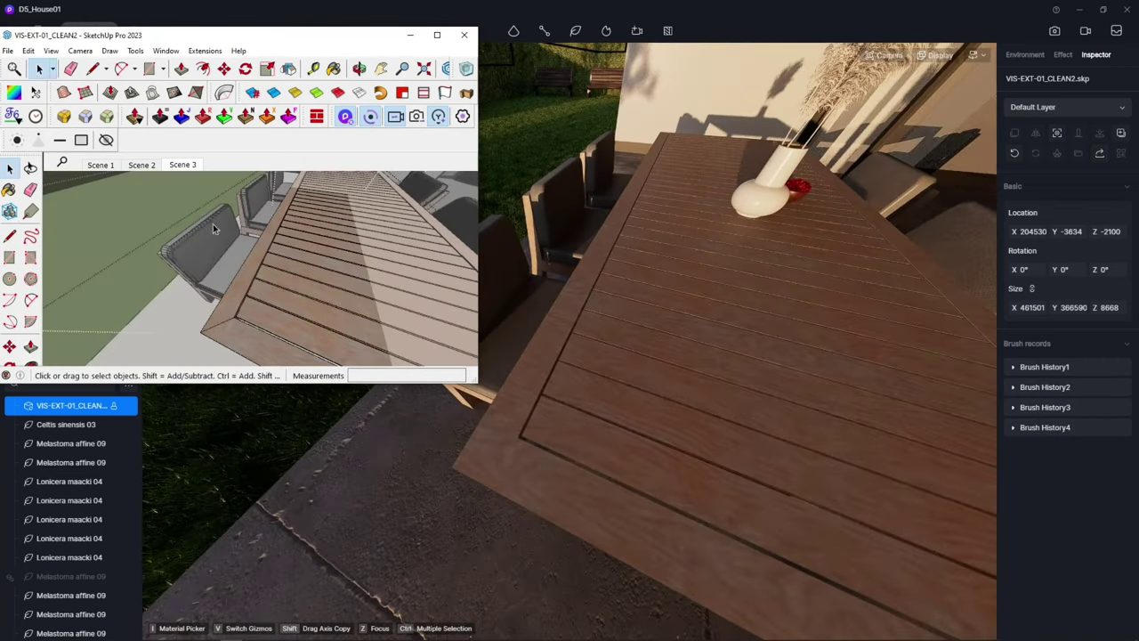
middle_drag(213, 229, 352, 283)
key(l)
key(b)
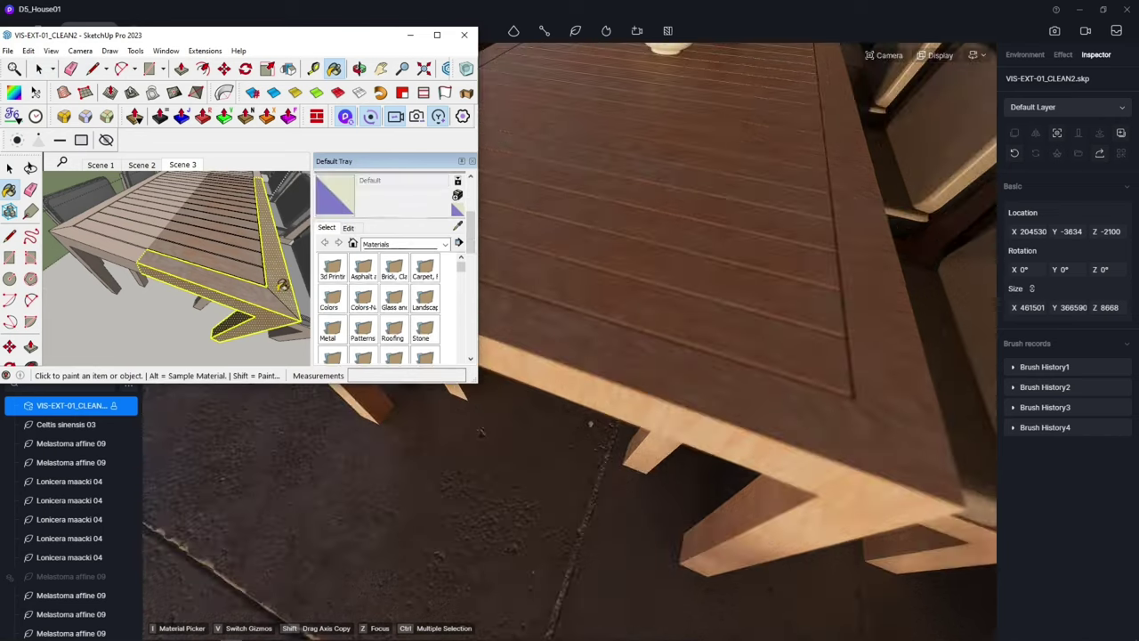
alt+click(78, 216)
middle_drag(78, 217, 209, 219)
key(space)
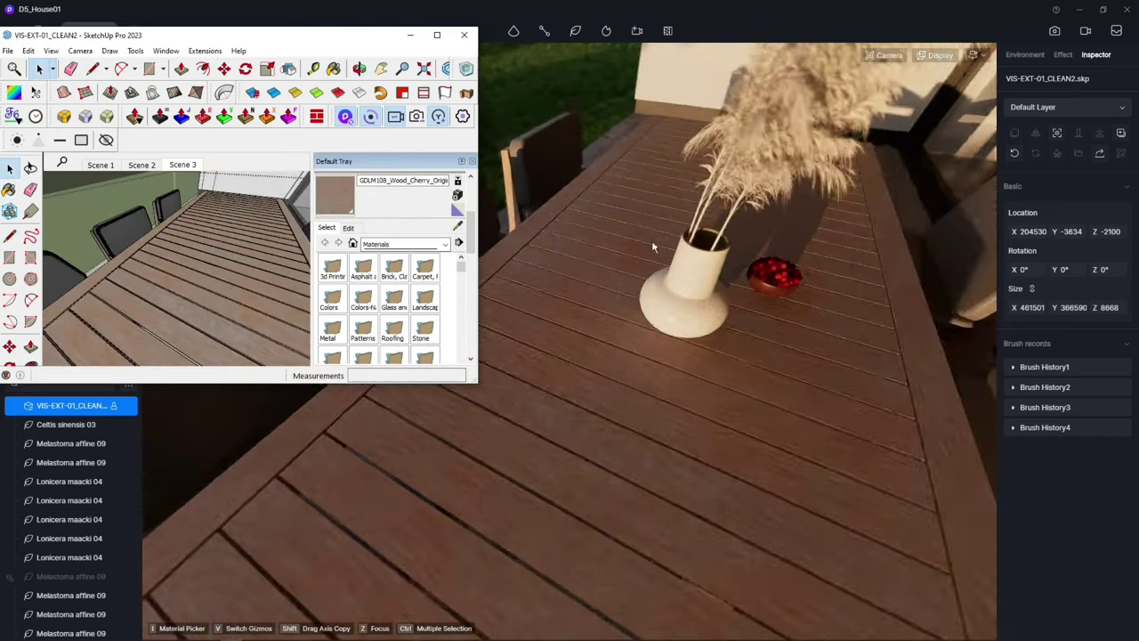
click(626, 290)
click(89, 30)
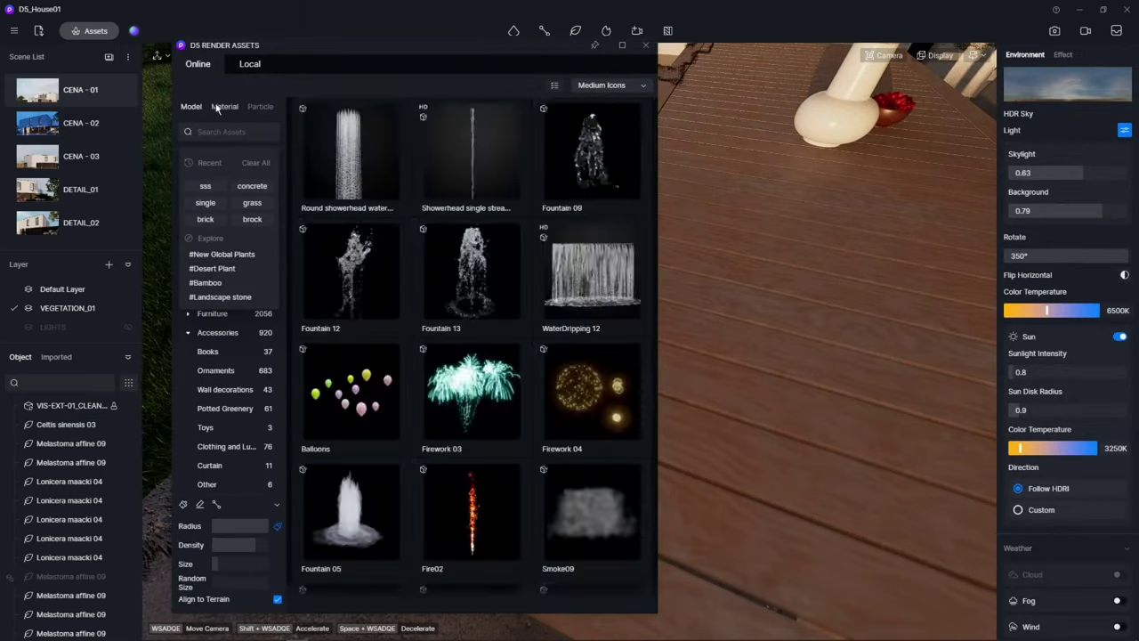
Apply Birch from the Material library's Wood category to the outdoor table
click(224, 106)
click(203, 319)
click(206, 470)
scroll(377, 249, down, 1)
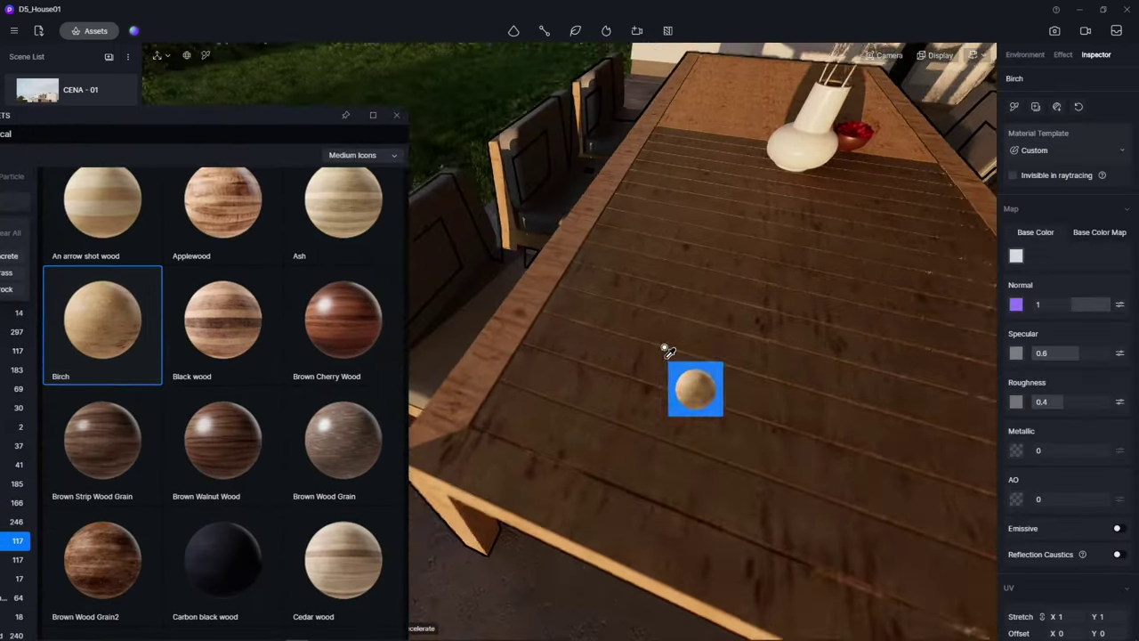
drag(724, 383, 666, 348)
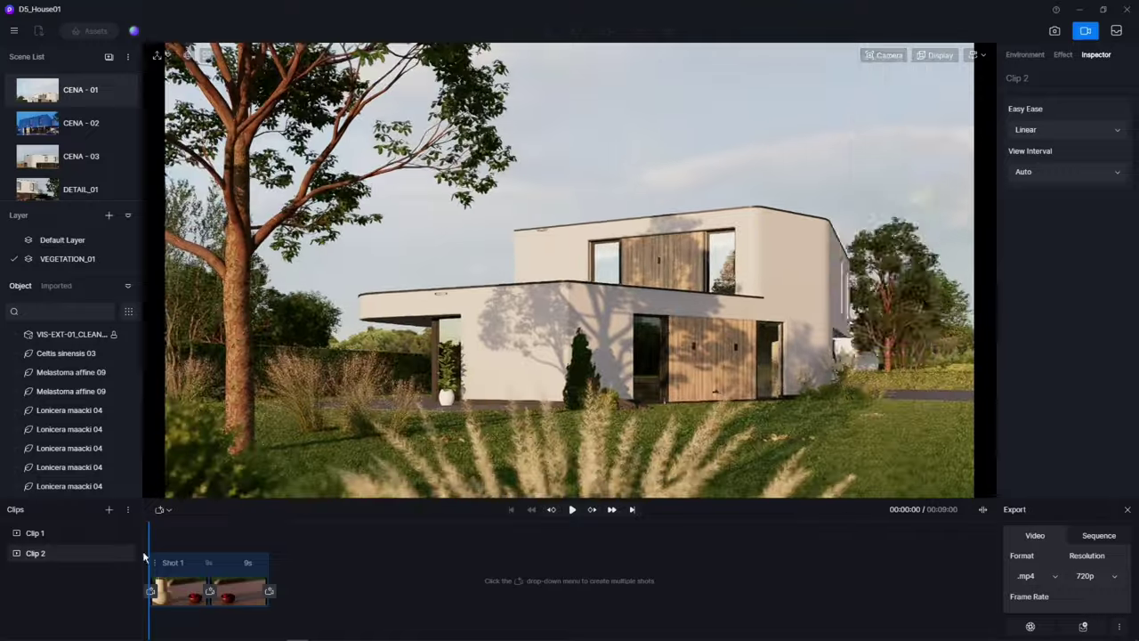
Create Clips 3 and 4, each with a shot from the current facade view
click(108, 510)
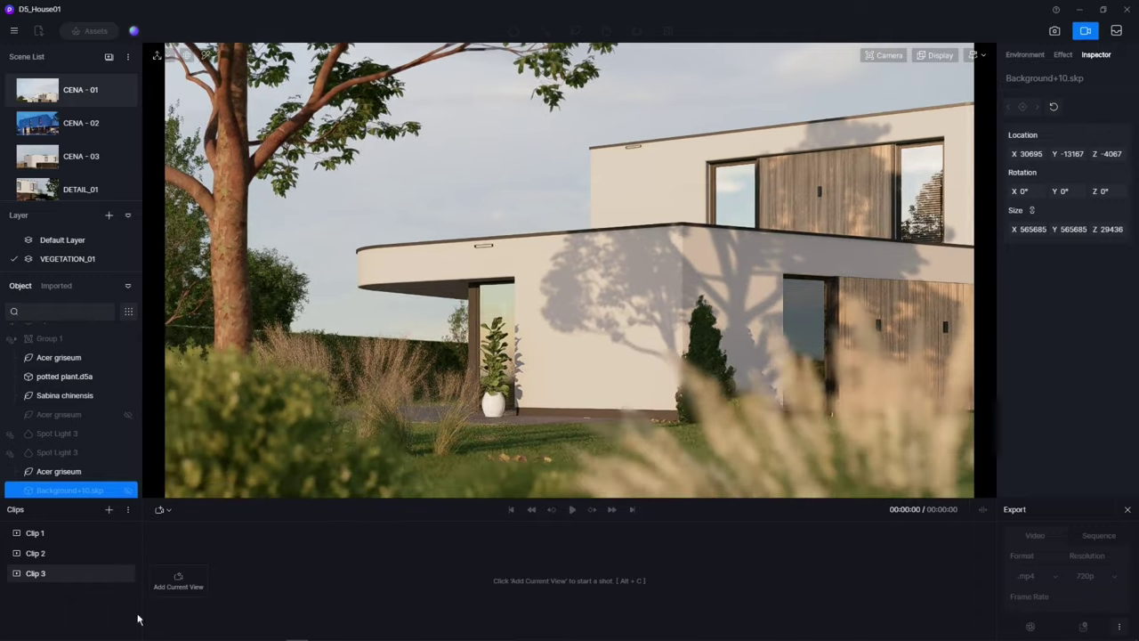
click(178, 579)
mouse_move(179, 590)
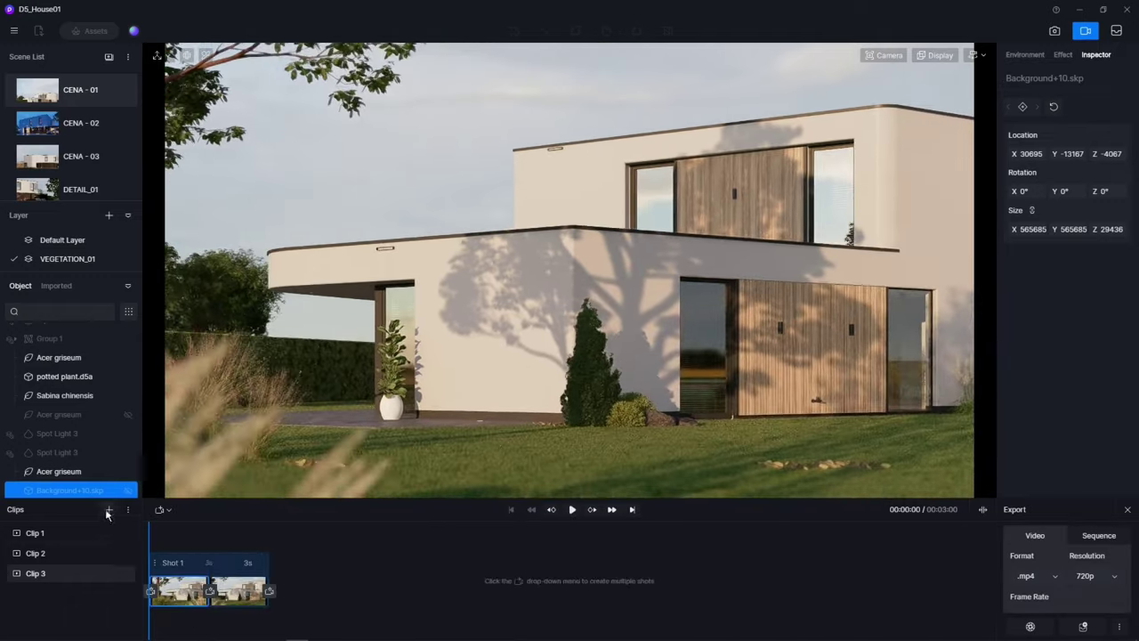
click(109, 509)
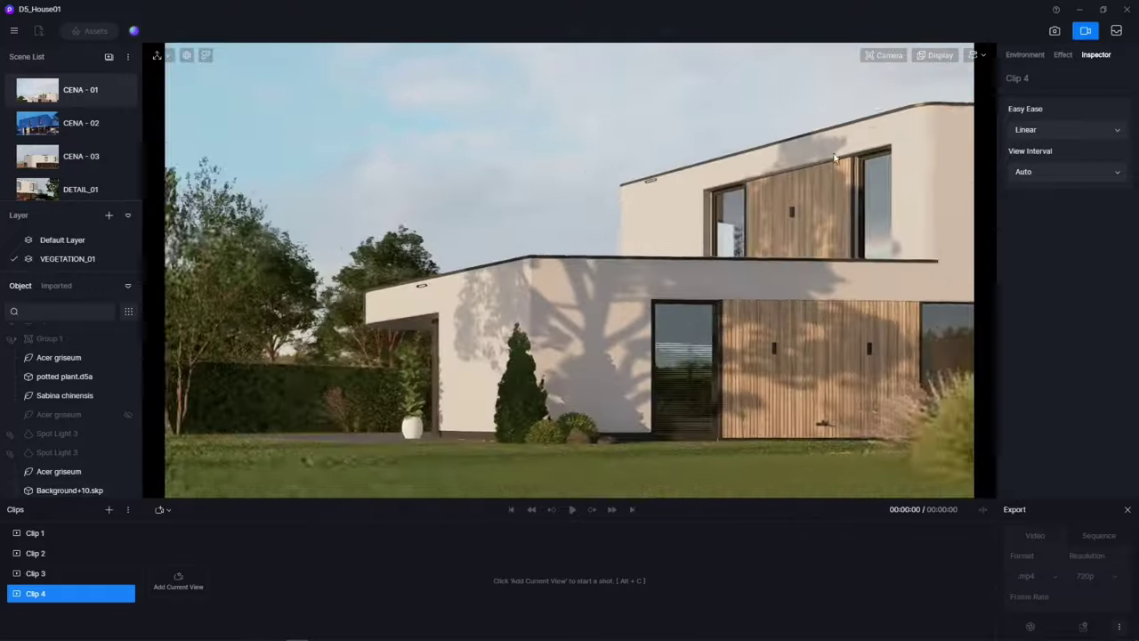
click(884, 55)
click(736, 254)
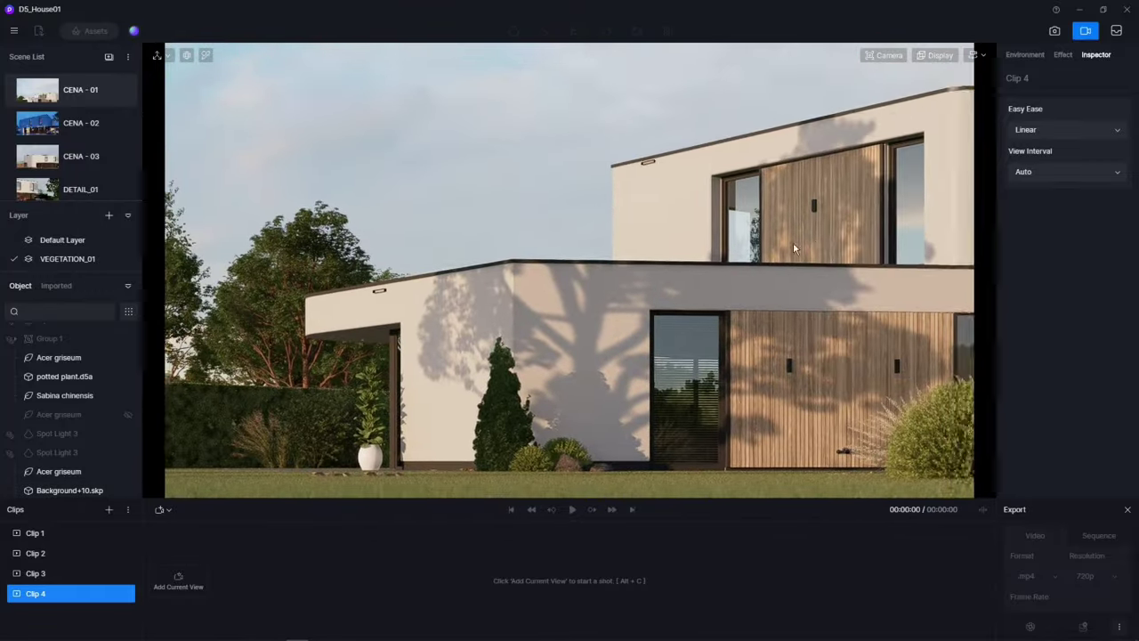
click(178, 579)
text(12)
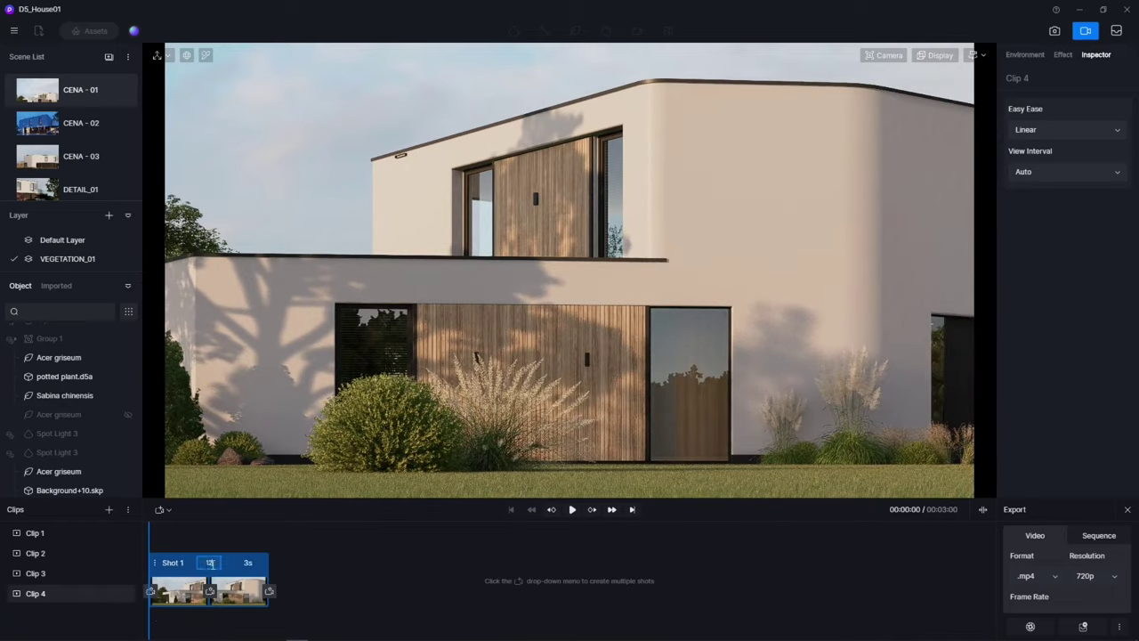
Lower the sun's altitude and rotate its azimuth to about 82 in Environment settings
click(1025, 54)
drag(1050, 302, 1026, 302)
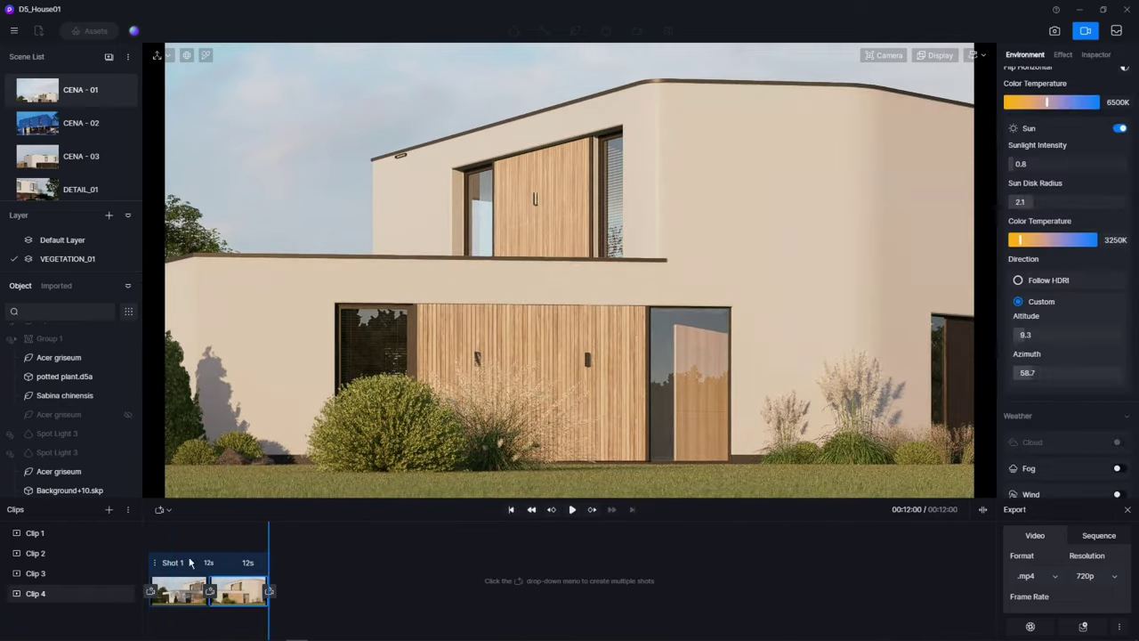
drag(1023, 373, 1037, 374)
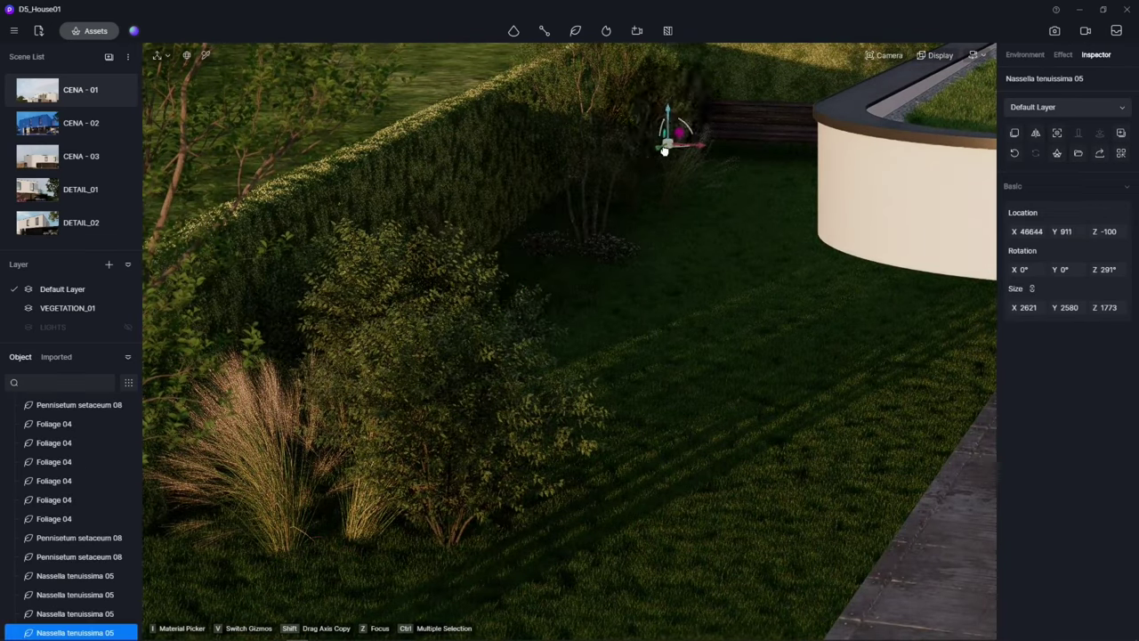
Review the clips in video mode, previewing Clip 2's vase-and-berries shot and the next clip
click(1086, 31)
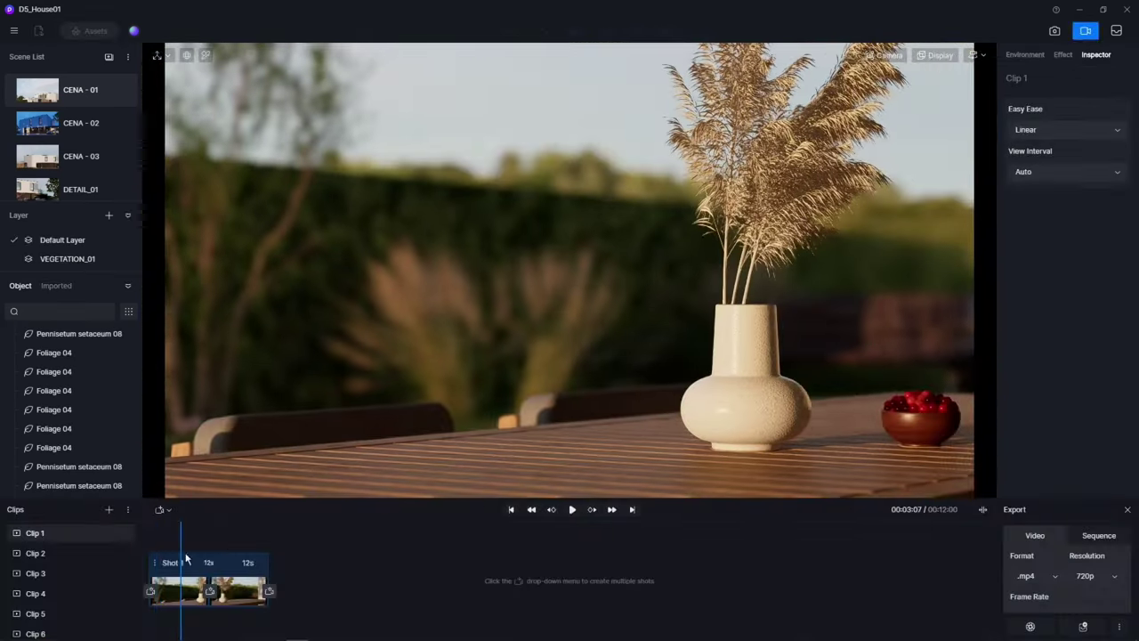
click(34, 553)
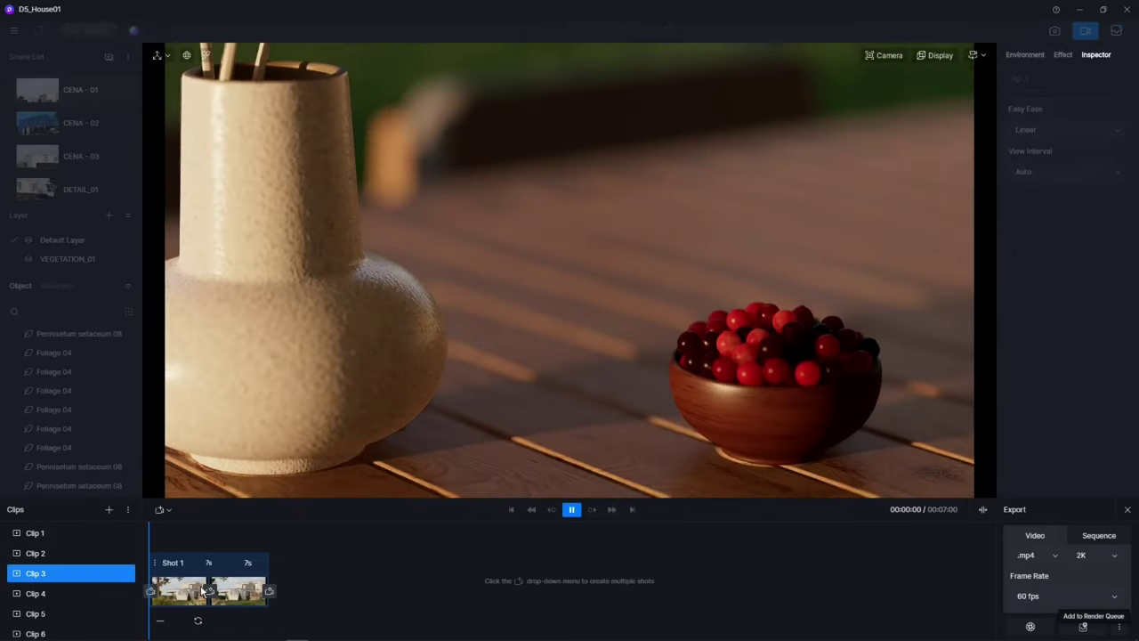
key(Down)
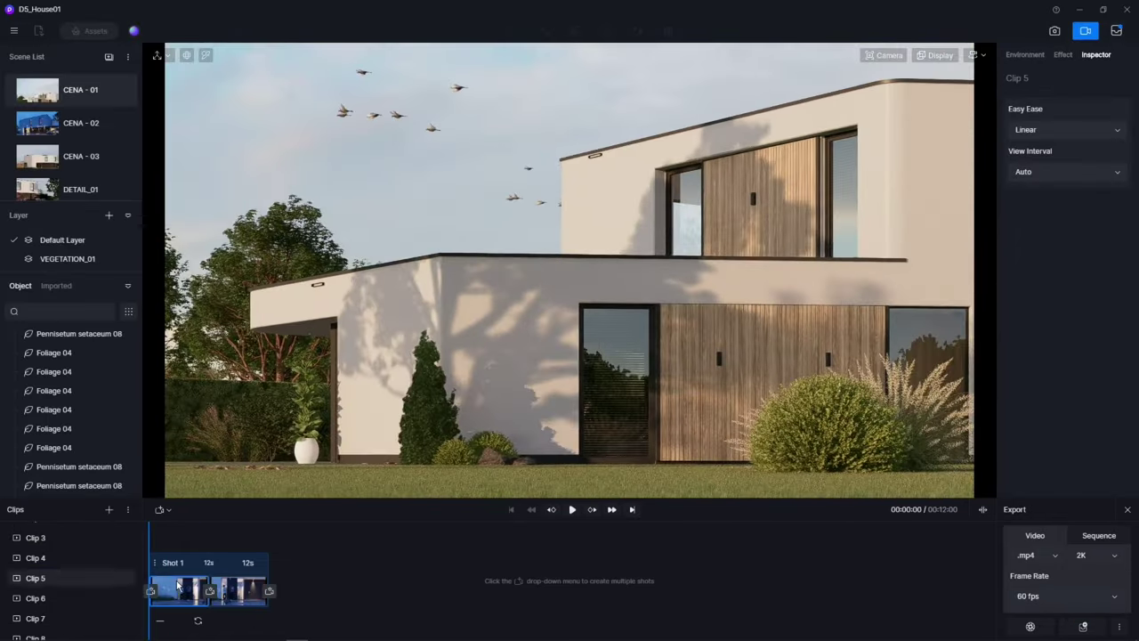